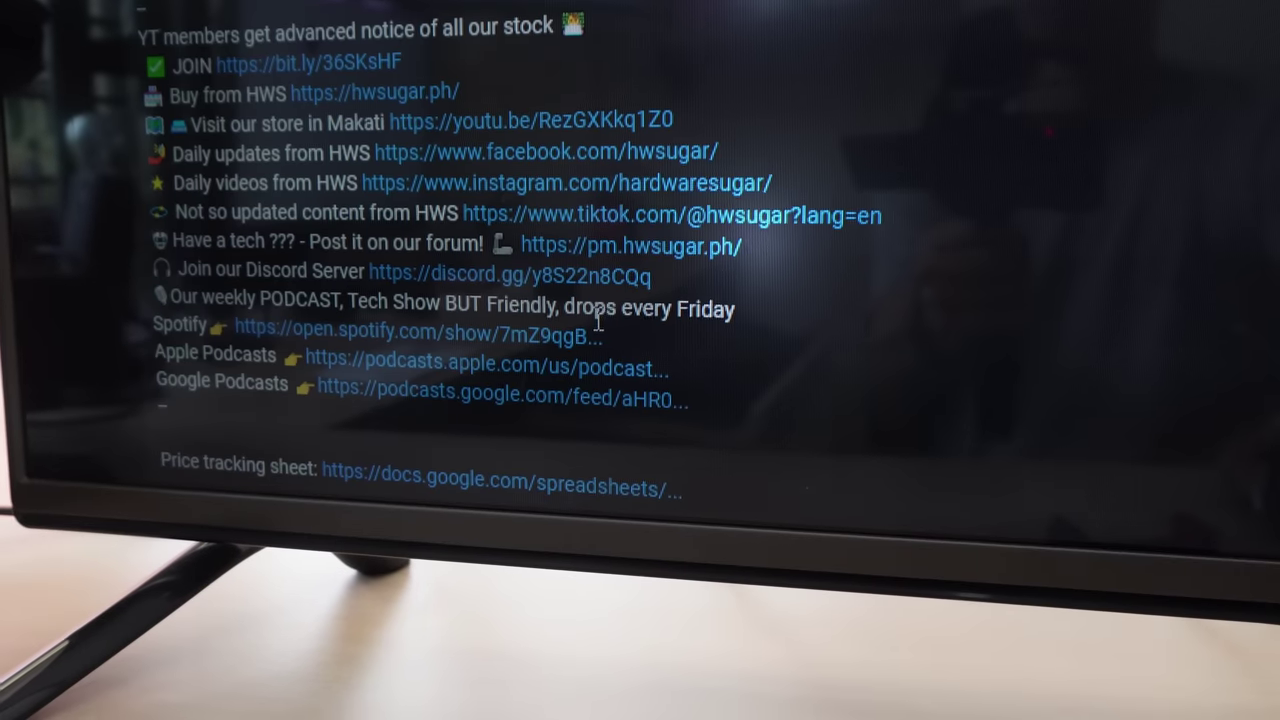
Step: Find and highlight the price tracking sheet link in the video description
scroll(597, 320, down, 2)
drag(680, 346, 130, 336)
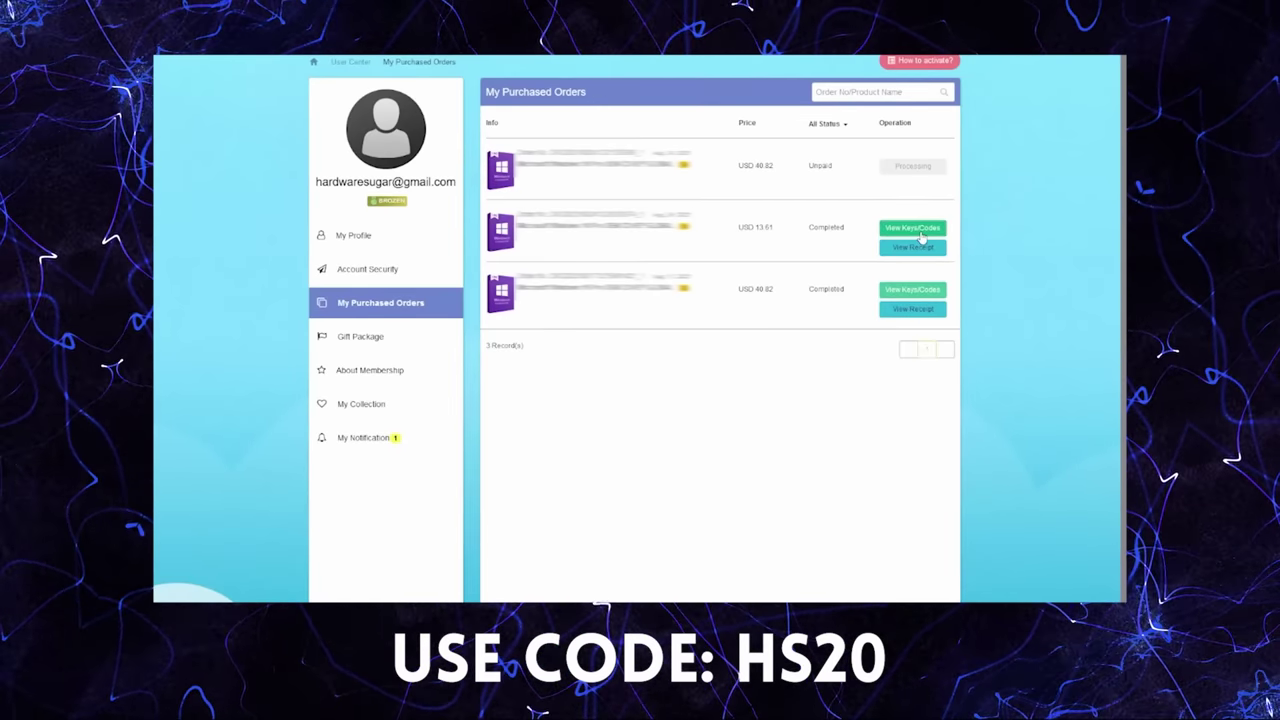
Step: Open the keys of the completed Windows 10 Pro OEM order, retrieve the product key and highlight it
click(921, 230)
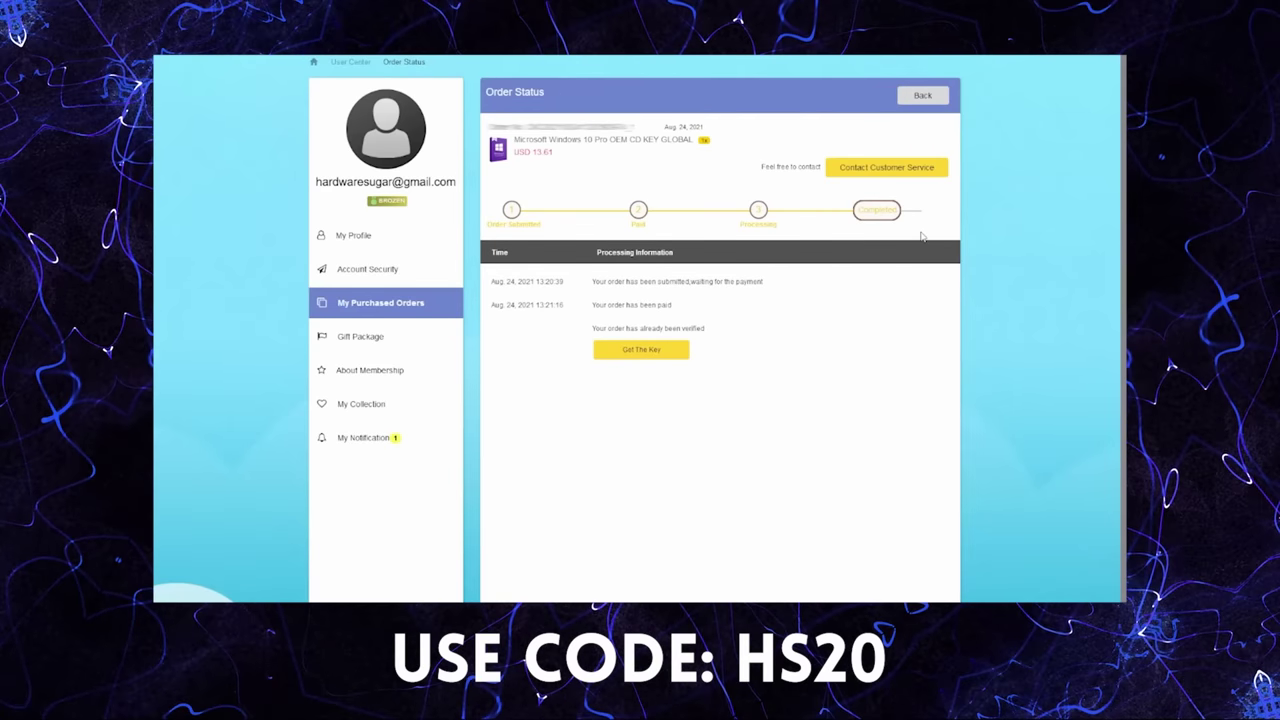
click(634, 350)
drag(630, 386, 678, 387)
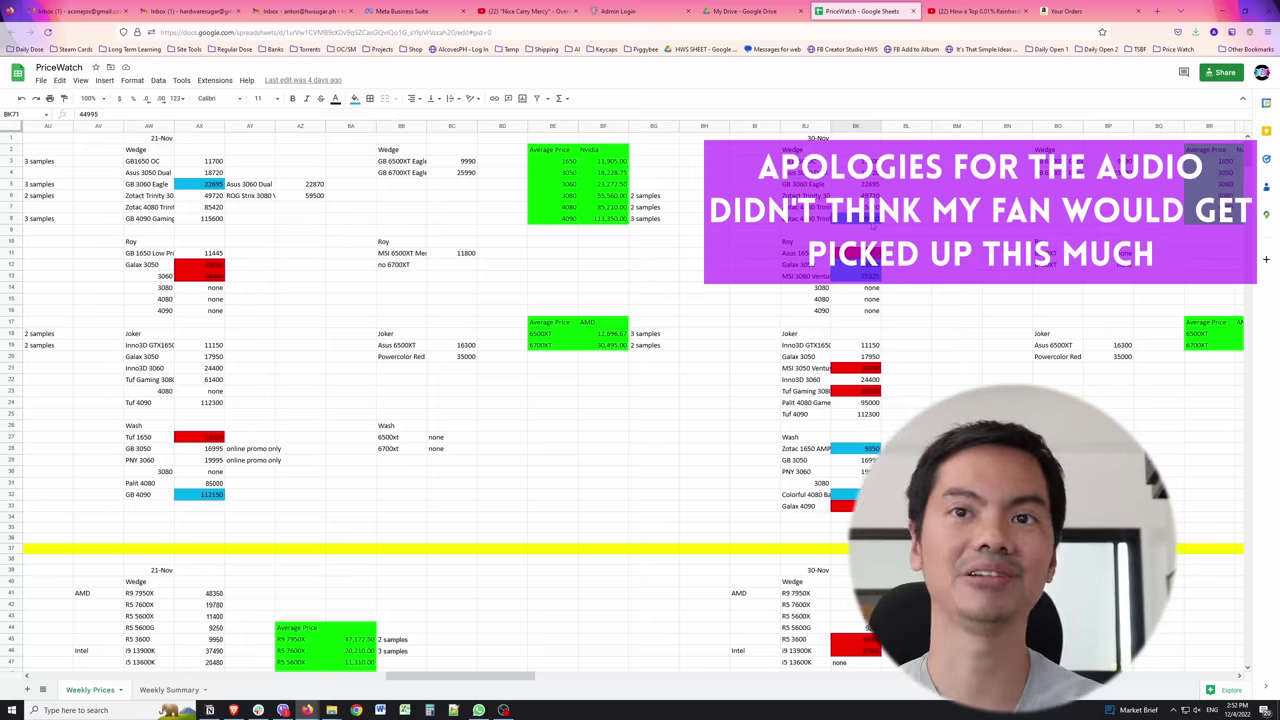
Step: Locate the Zotac 1650 AMP entry and its price under Wash in the 30-Nov graphics card list
scroll(663, 320, right, 5)
key(Left)
key(Left)
key(Left)
key(Left)
key(Left)
key(Left)
key(Left)
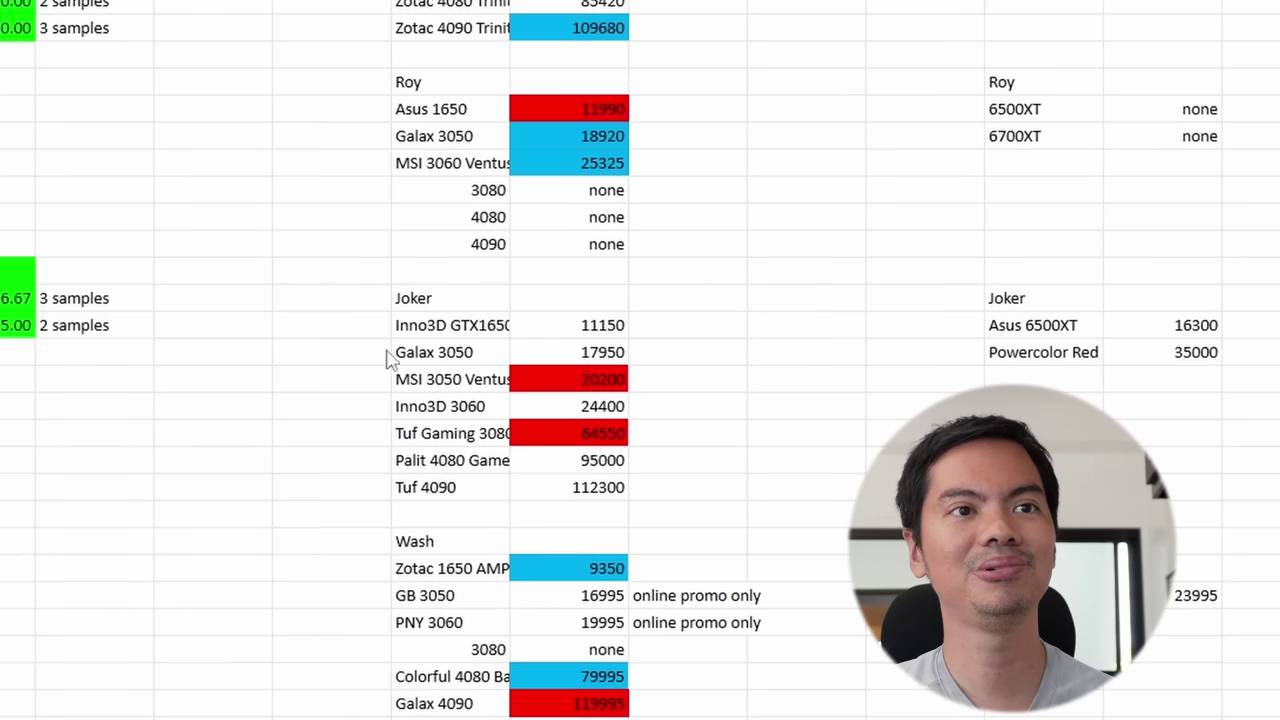
click(700, 451)
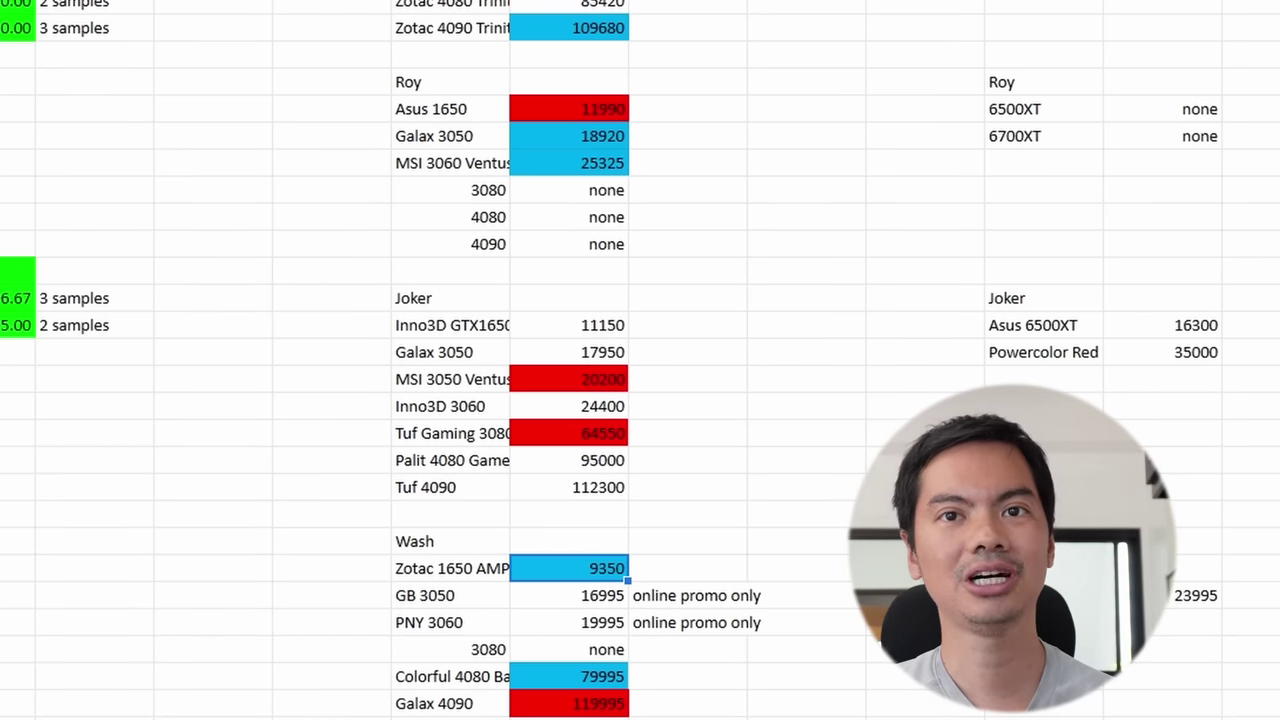
click(440, 562)
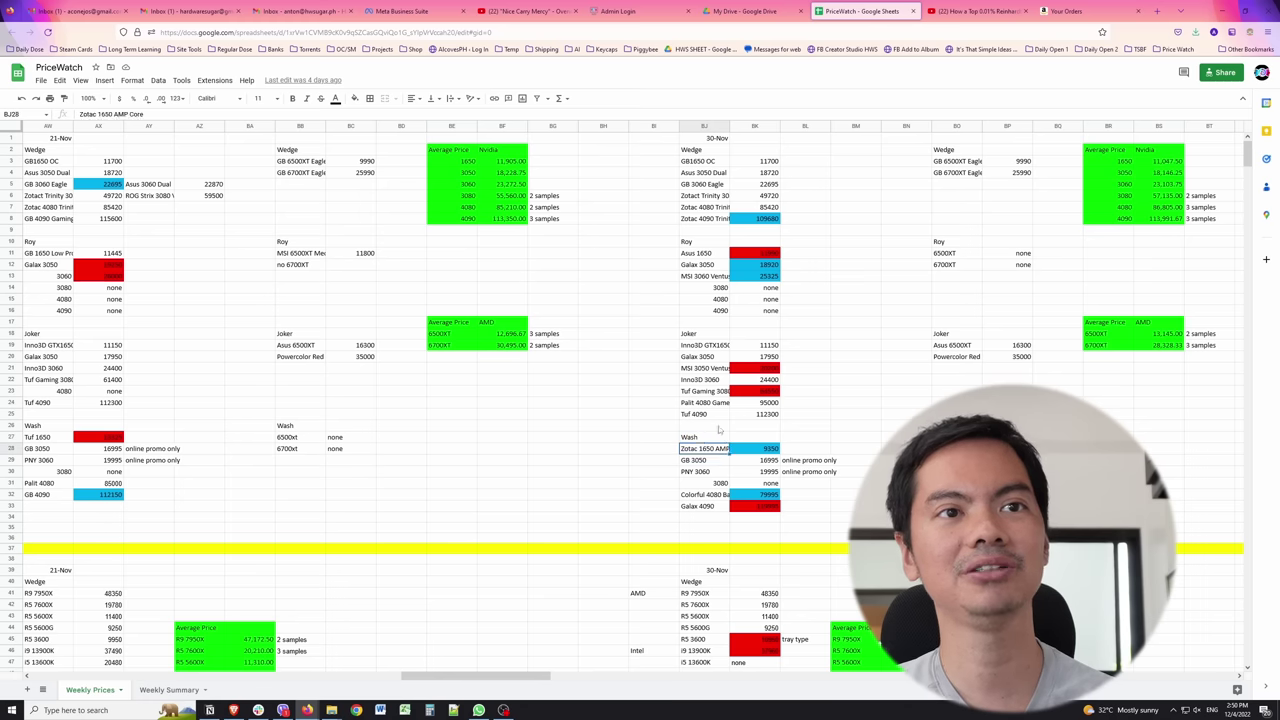
Step: Compare Wash's 21-Nov Tuf 1650 price with its 30-Nov Zotac 1650 AMP price
key(Left)
key(Left)
key(Left)
key(Left)
key(Left)
key(Left)
key(Left)
key(Left)
key(Left)
key(Left)
key(Left)
key(Left)
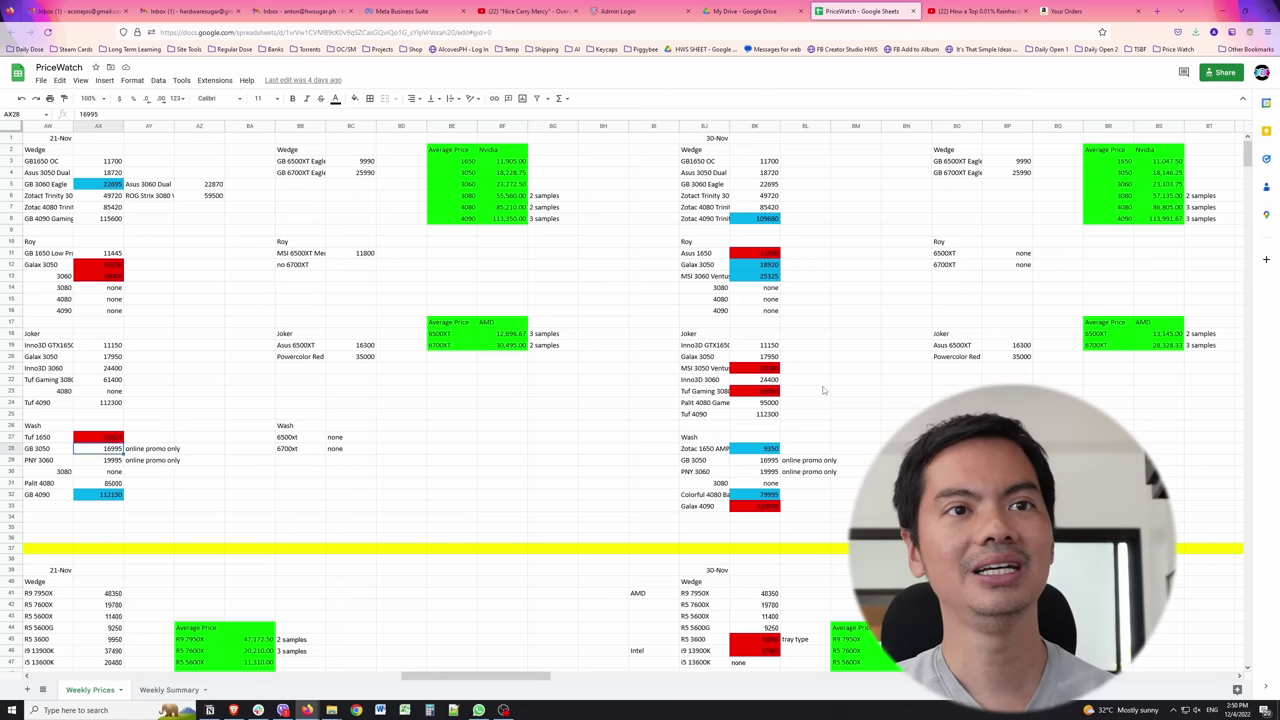
key(Up)
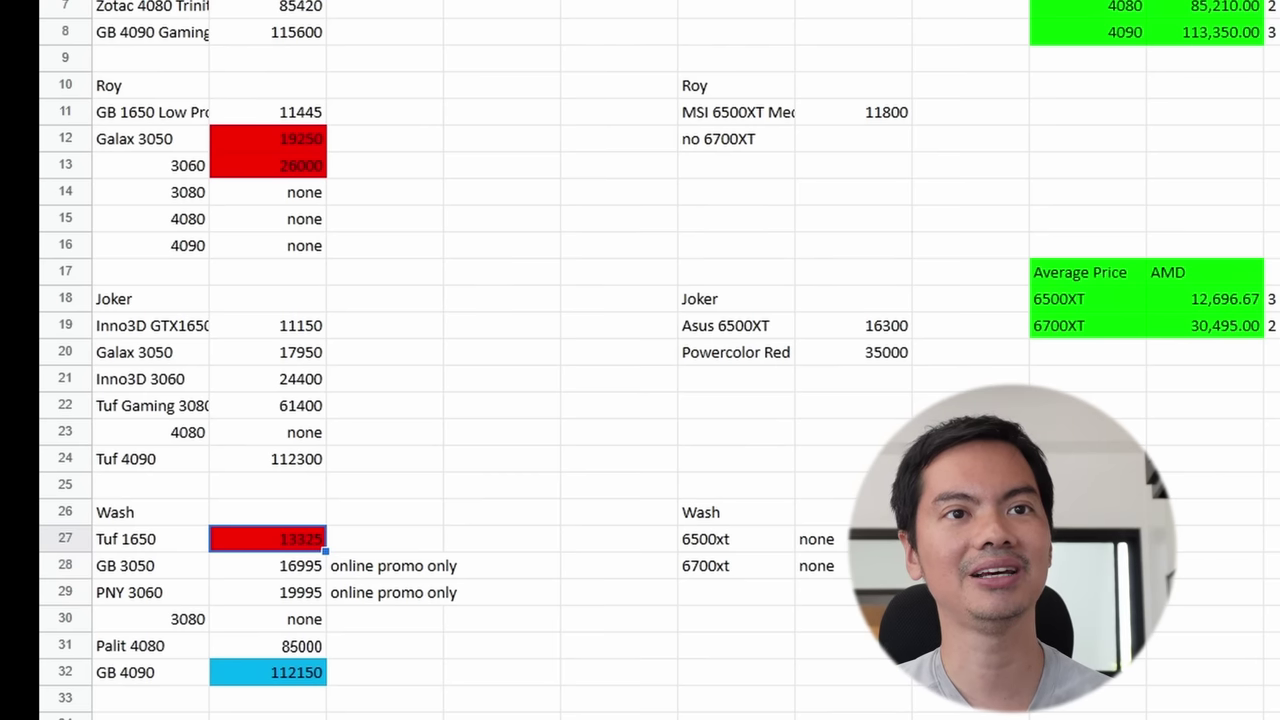
key(Left)
key(Left)
key(Left)
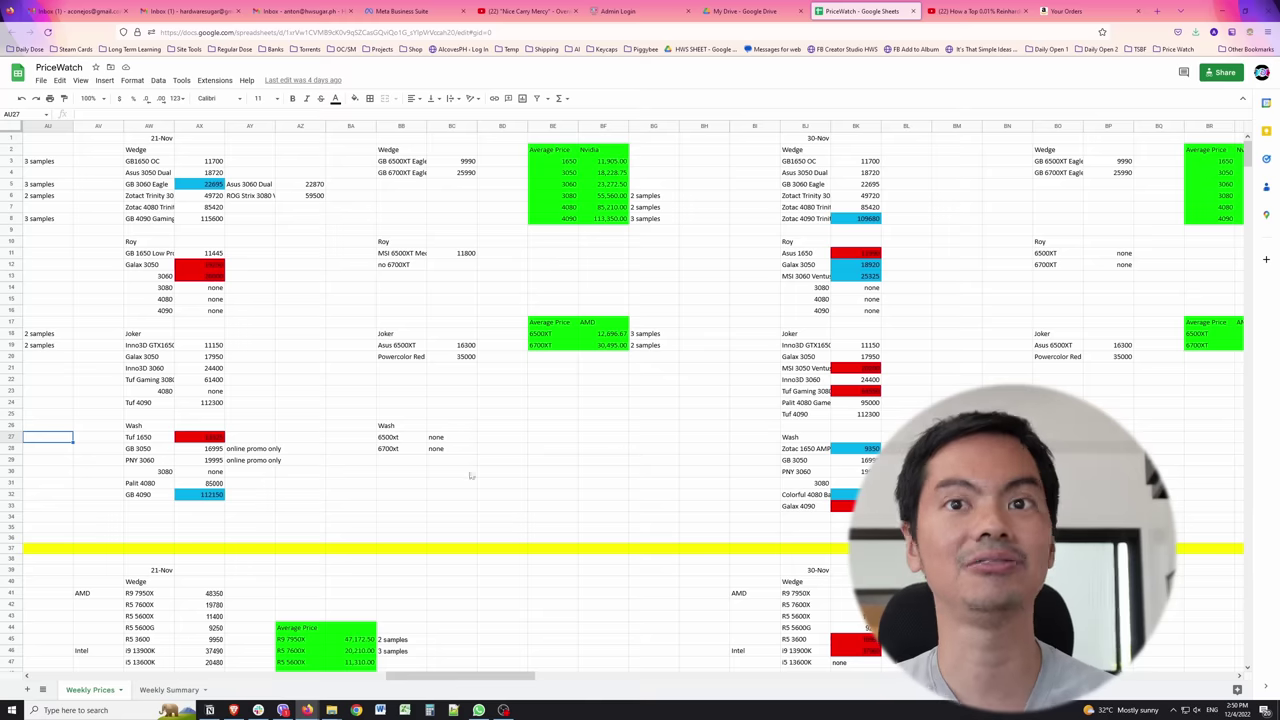
click(870, 448)
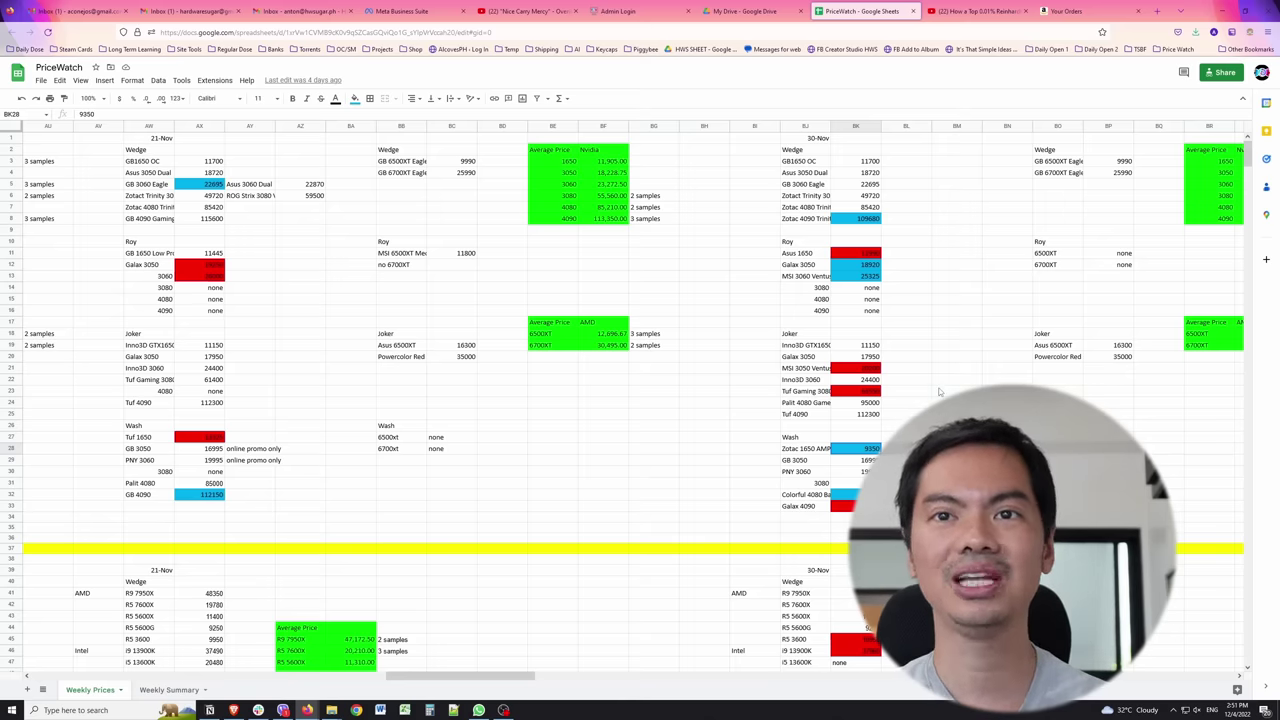
Step: Examine Wash's 30-Nov processor prices for the i5 13600K, i5 12500, R5 7600X and R9 7950X
scroll(940, 392, down, 10)
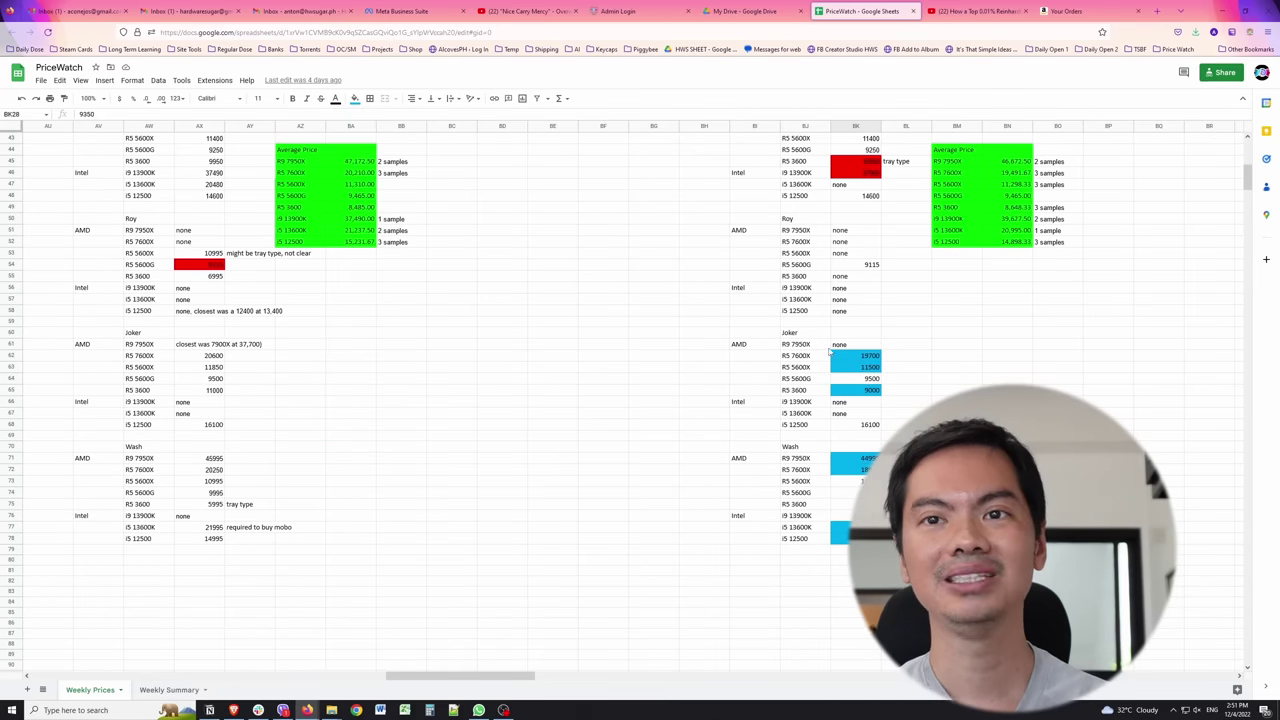
click(861, 455)
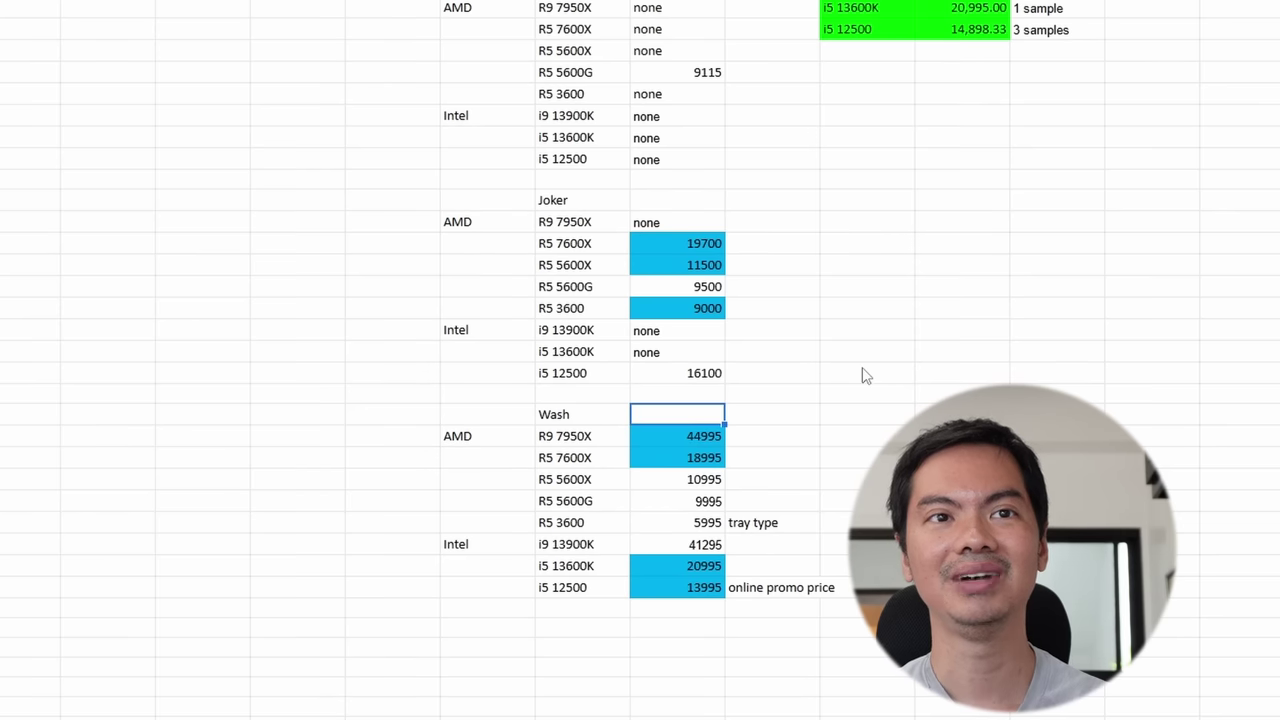
scroll(866, 376, down, 4)
click(709, 316)
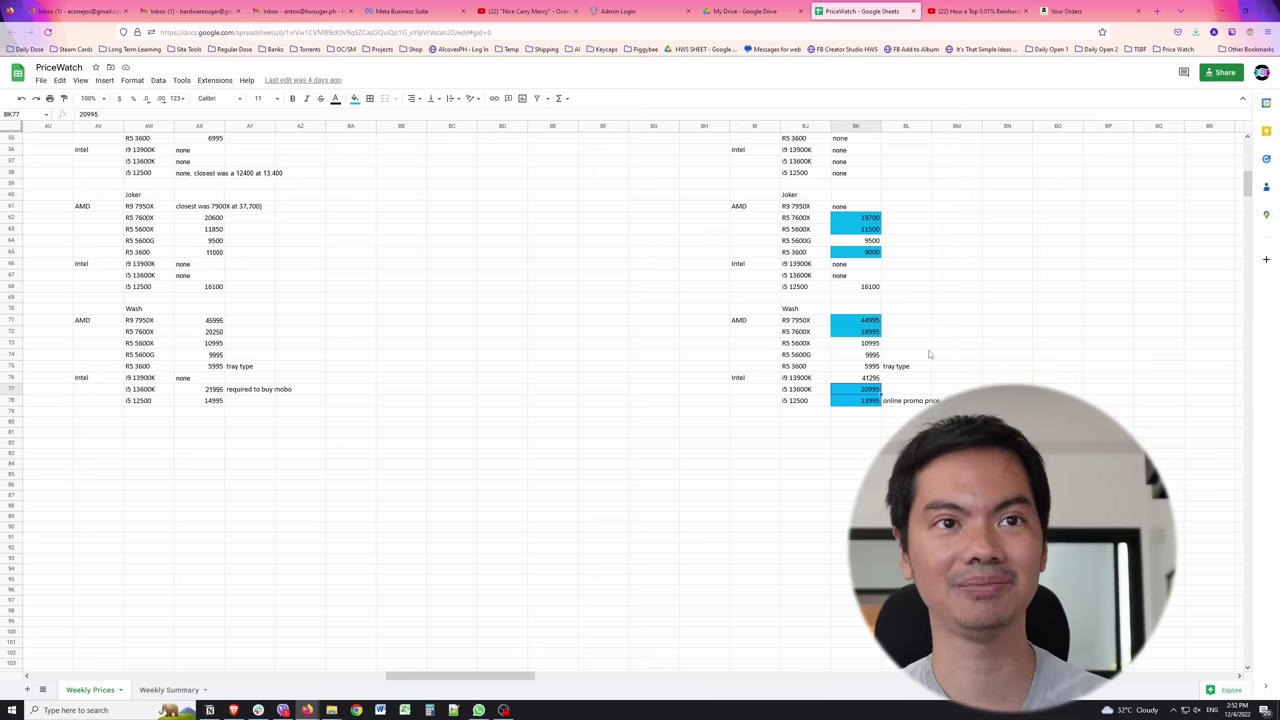
key(Down)
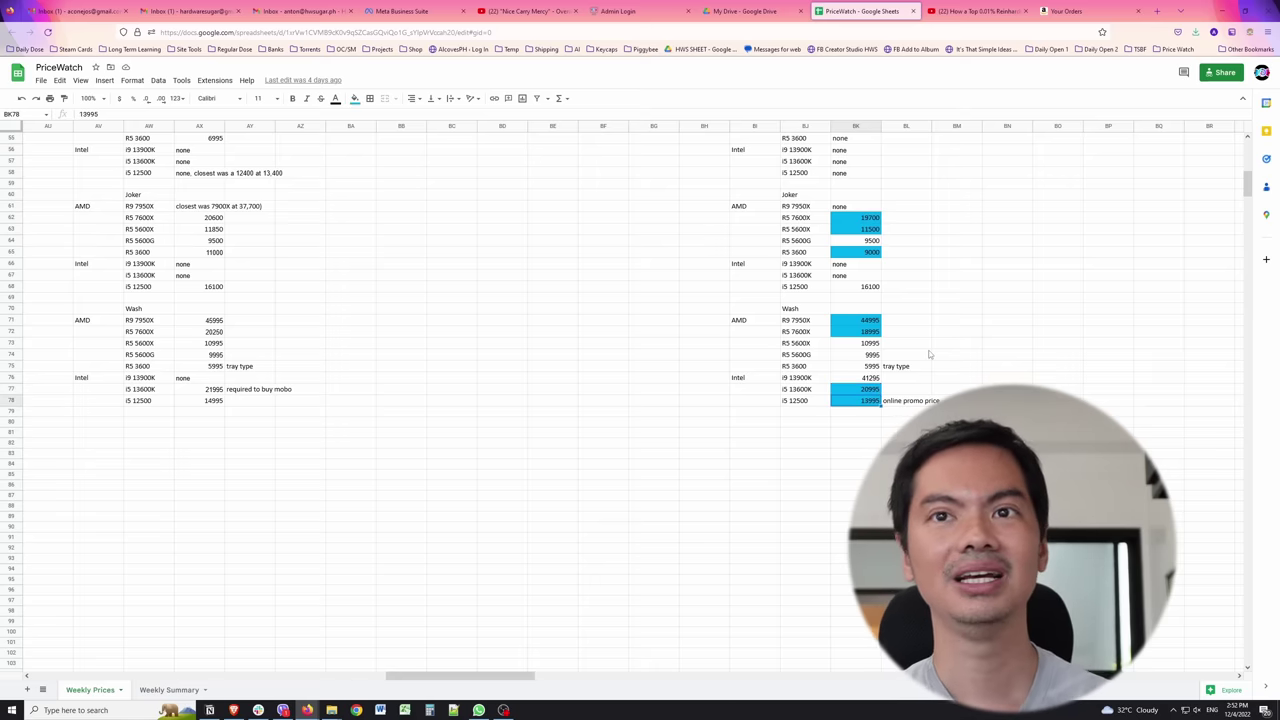
click(863, 335)
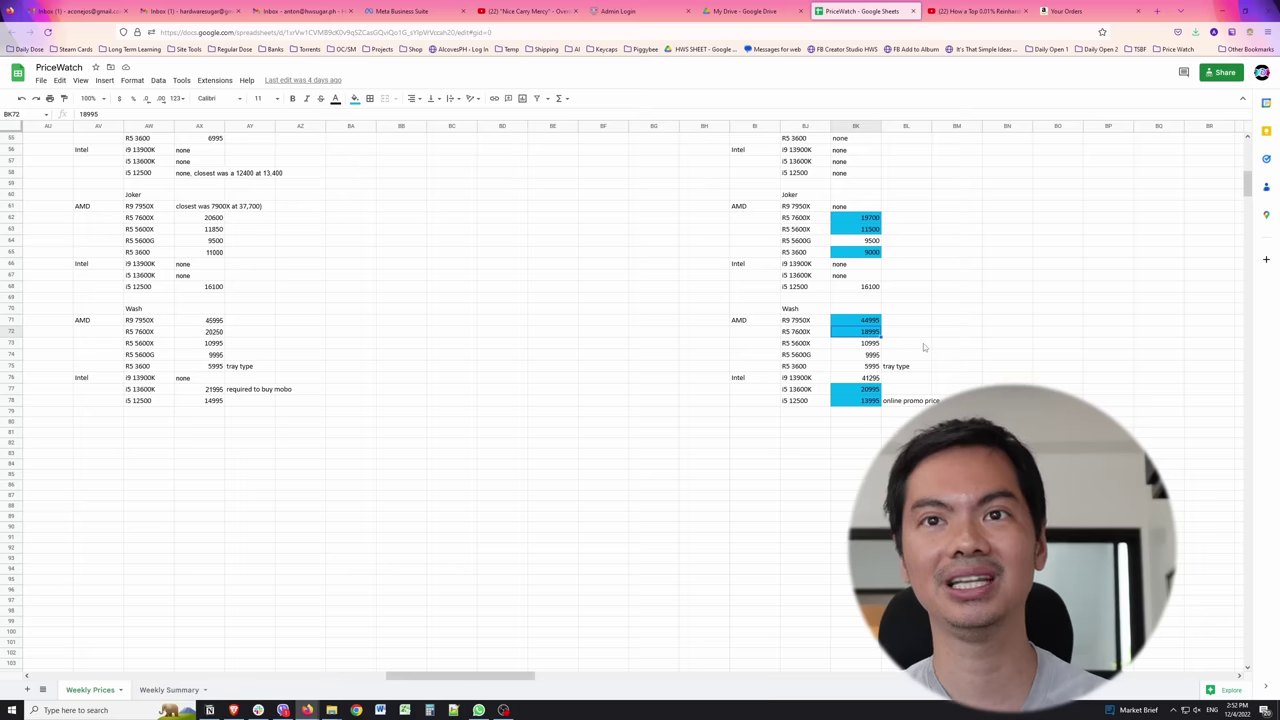
key(Up)
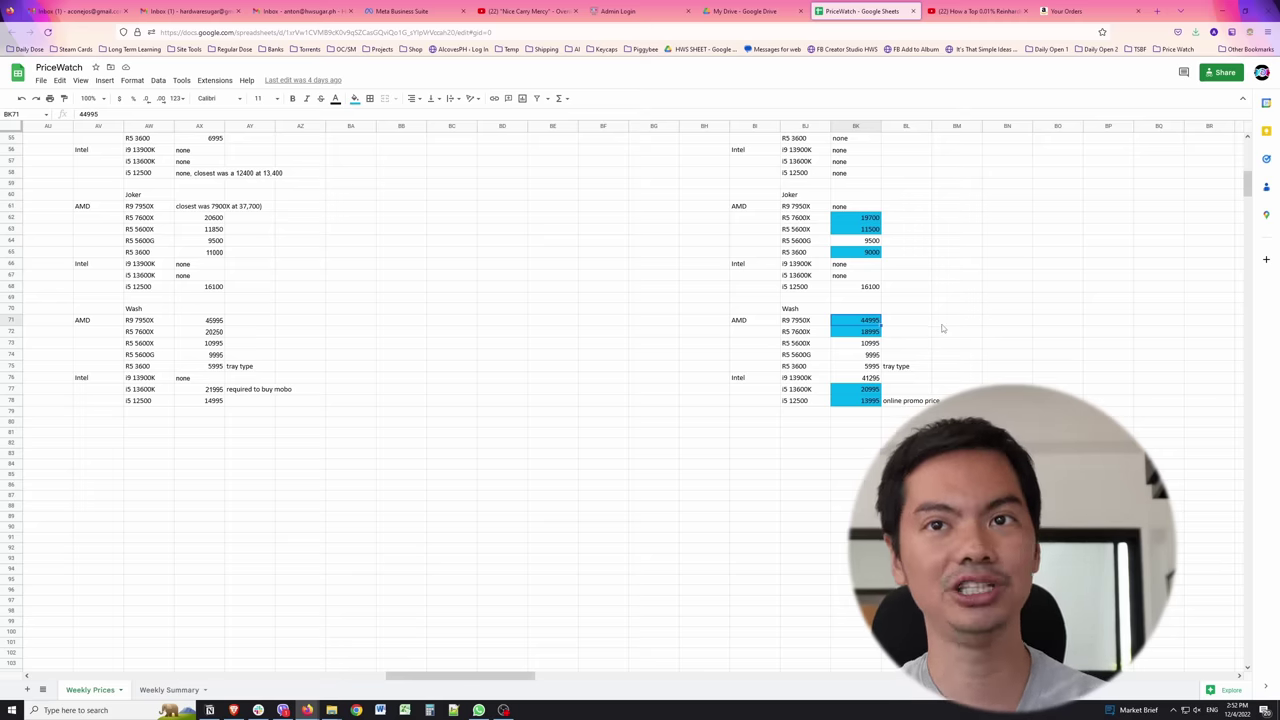
Step: Return to the 30-Nov graphics card list and check Wedge's Zotac 4090 Trinity entry and price
scroll(936, 334, up, 2)
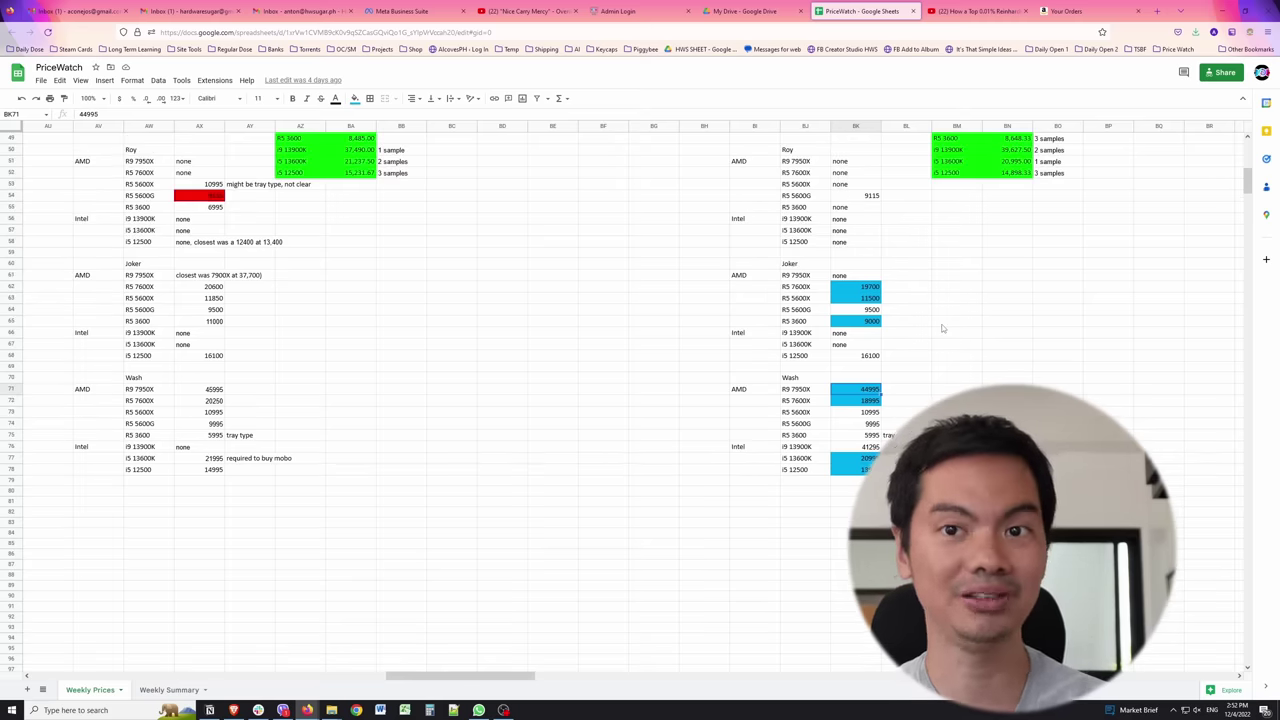
key(Page_Up)
key(Page_Up)
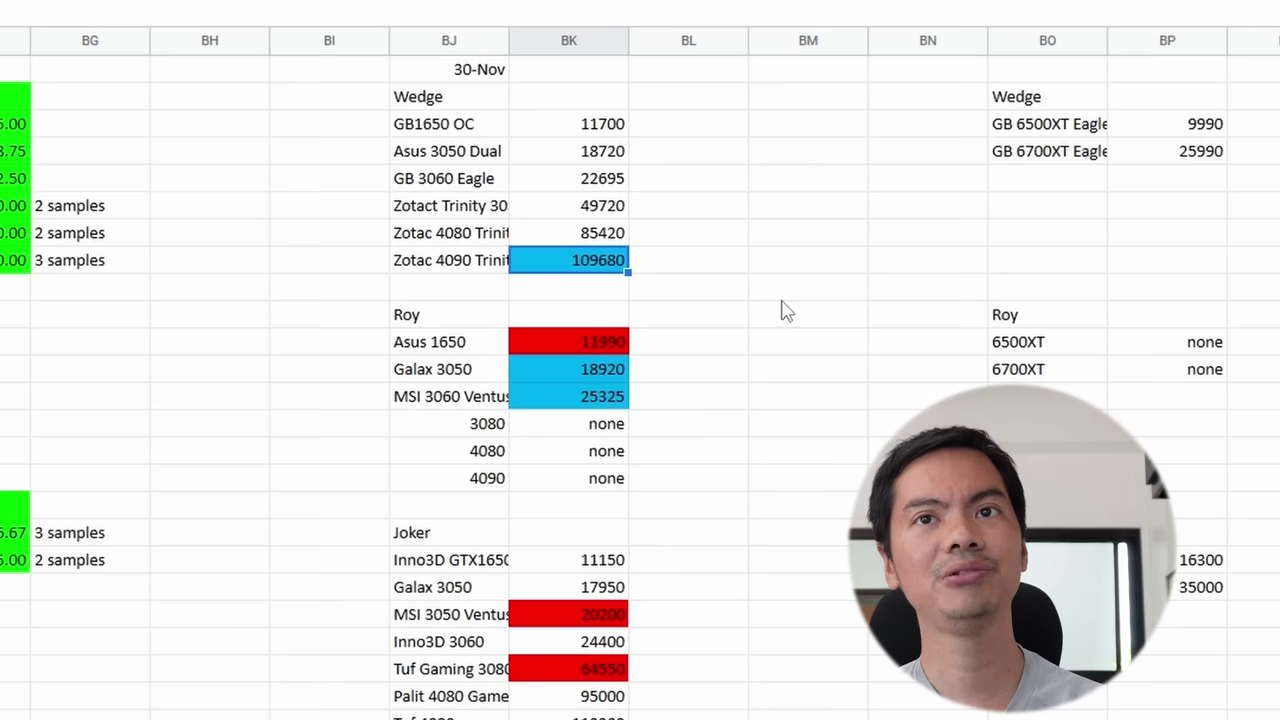
key(Left)
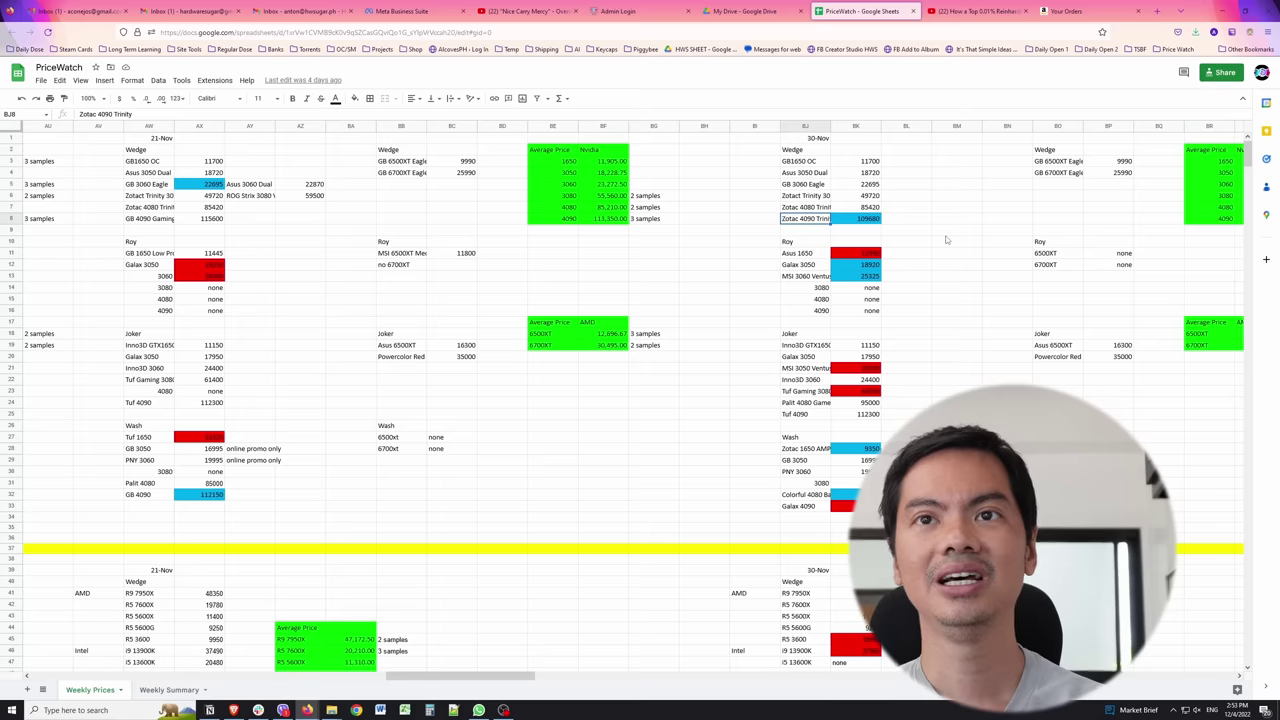
key(Right)
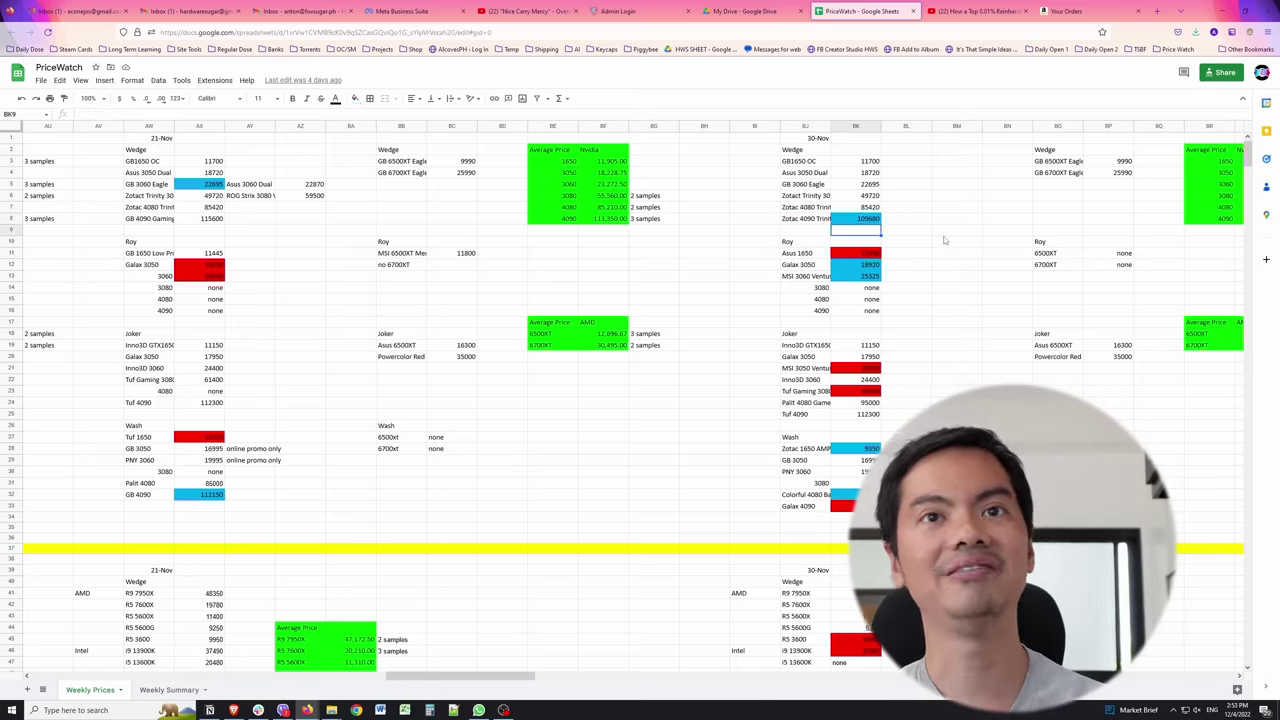
key(Left)
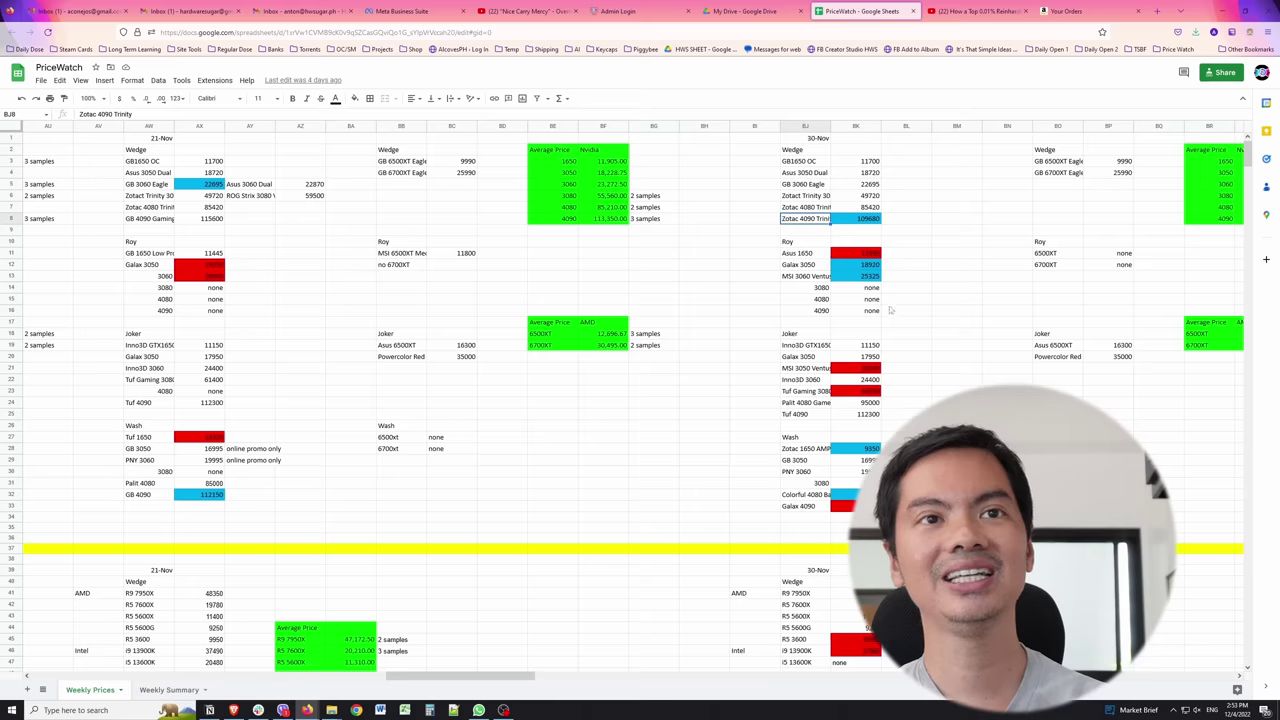
Step: Review Roy's 30-Nov graphics card prices, from the Asus 1650 down to the 3080 row
key(Down)
key(Down)
key(Down)
key(Down)
key(Down)
key(Down)
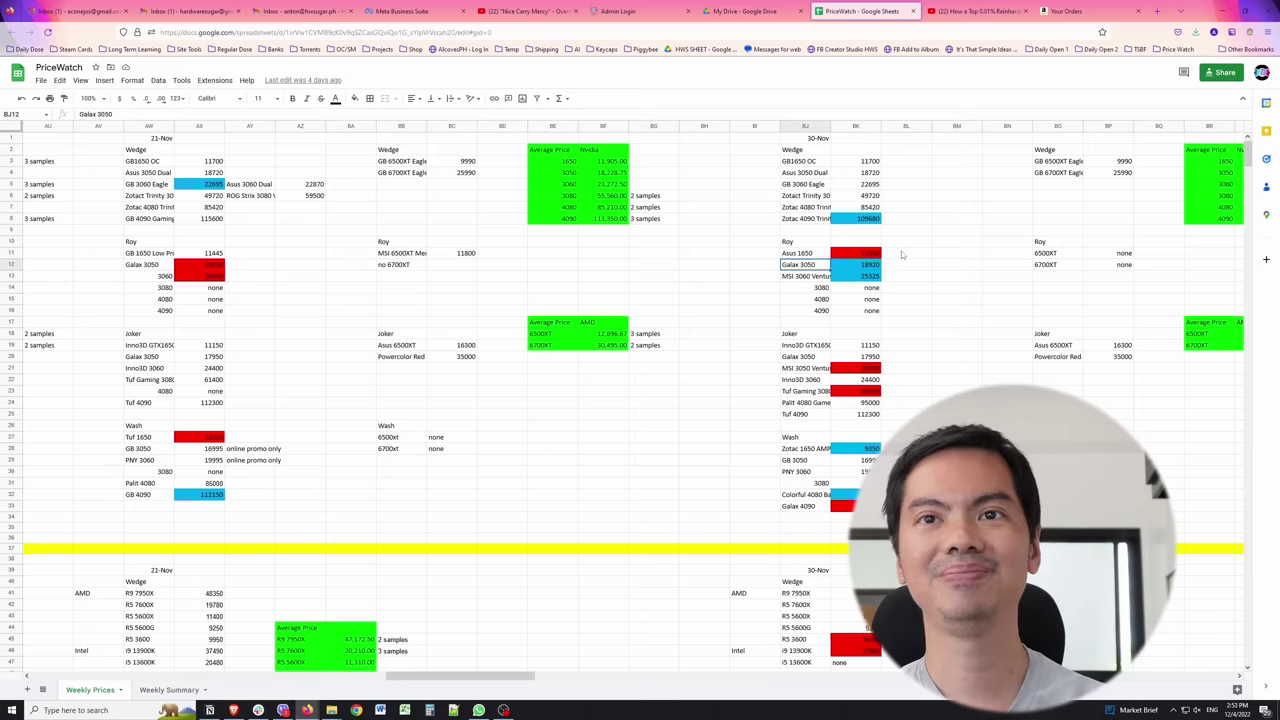
key(Right)
key(Down)
key(Up)
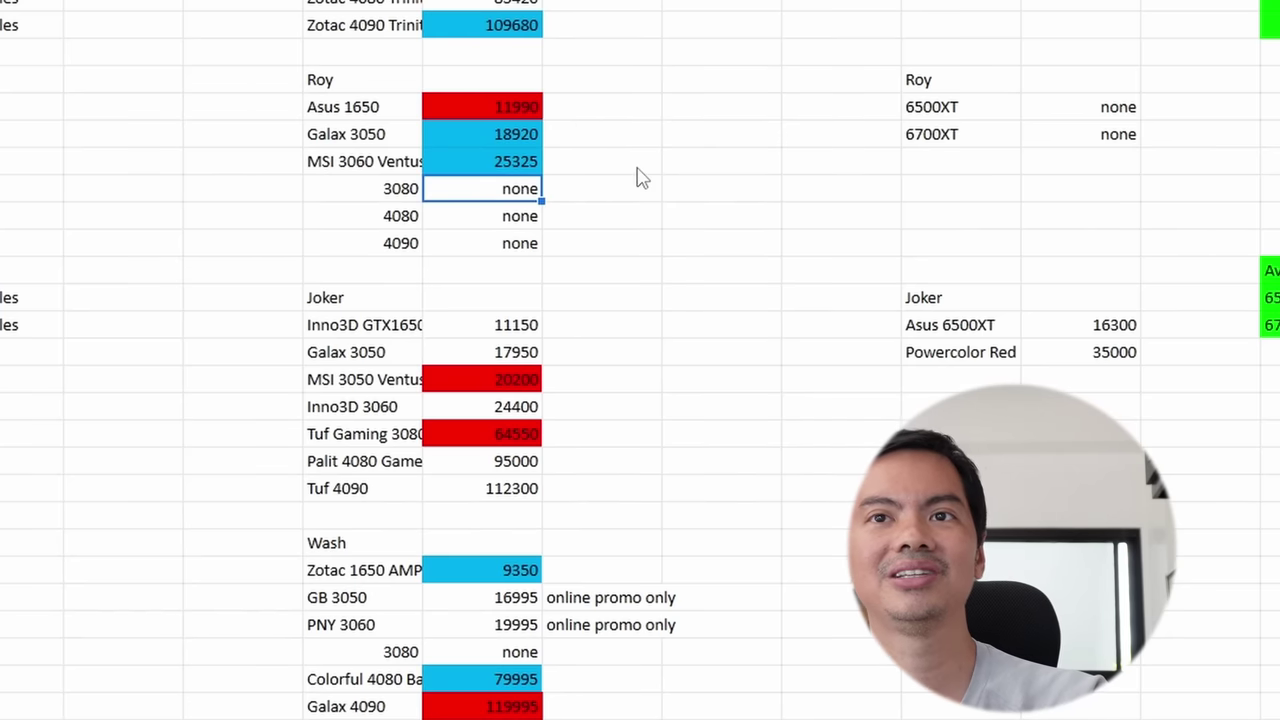
key(Up)
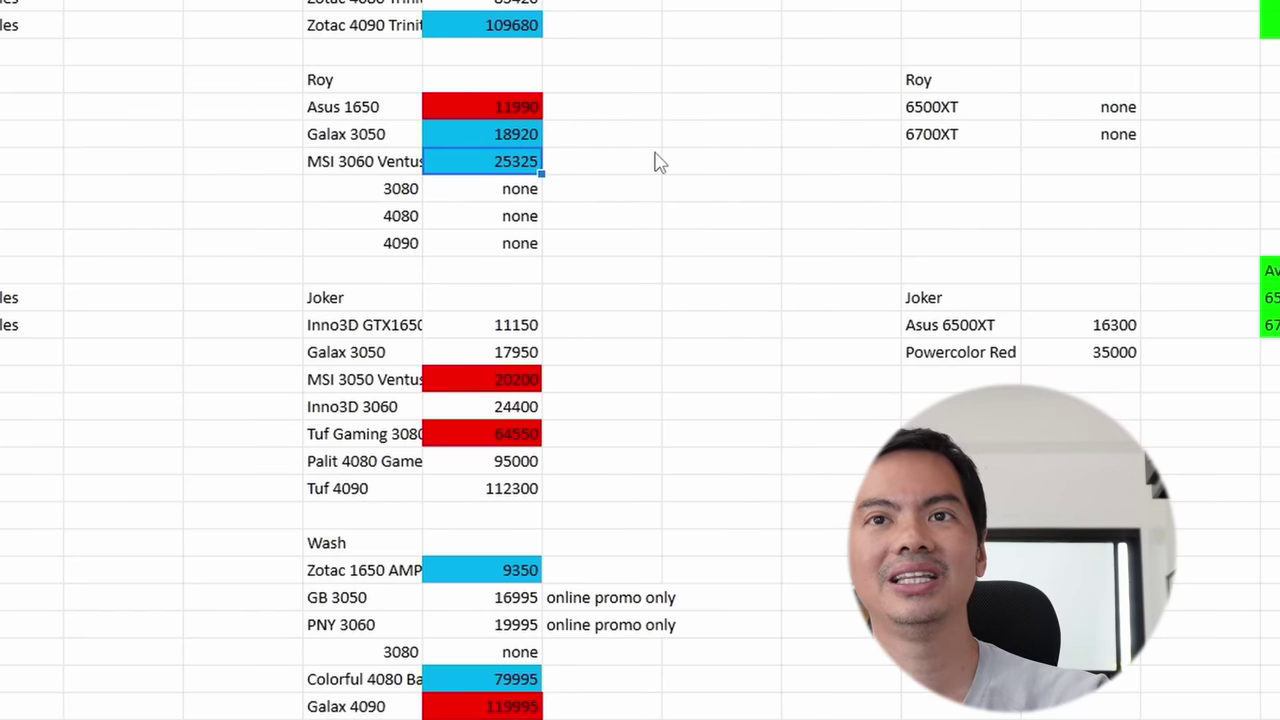
key(Up)
key(Down)
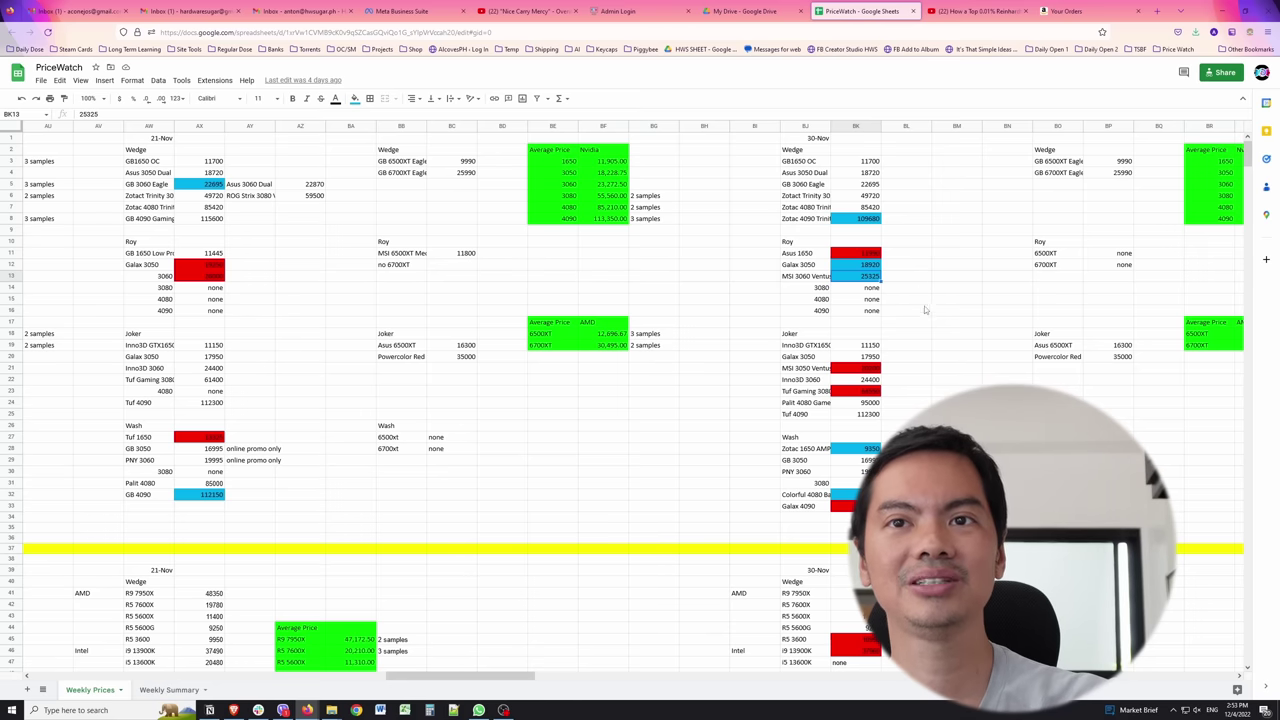
Step: Review Joker's 30-Nov graphics card prices down to the Tuf 4090, returning to the Tuf Gaming 3080
click(842, 338)
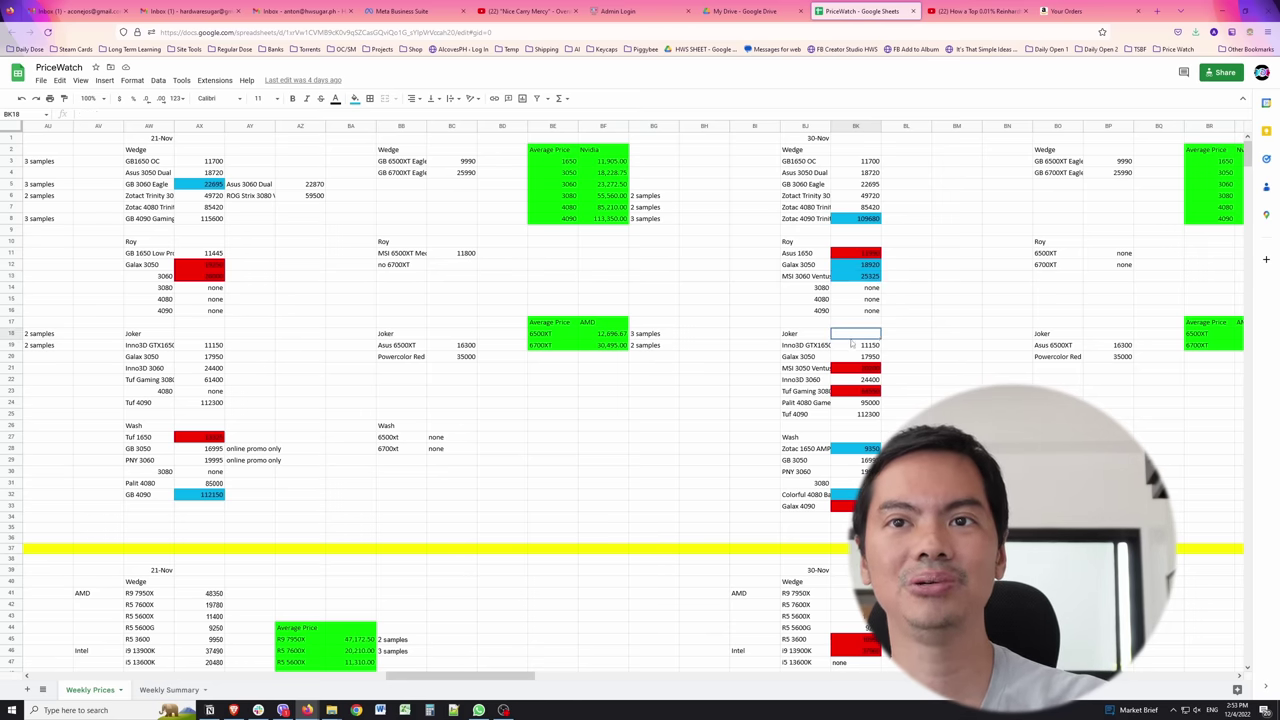
key(Down)
key(Down)
key(Down)
key(Down)
key(Down)
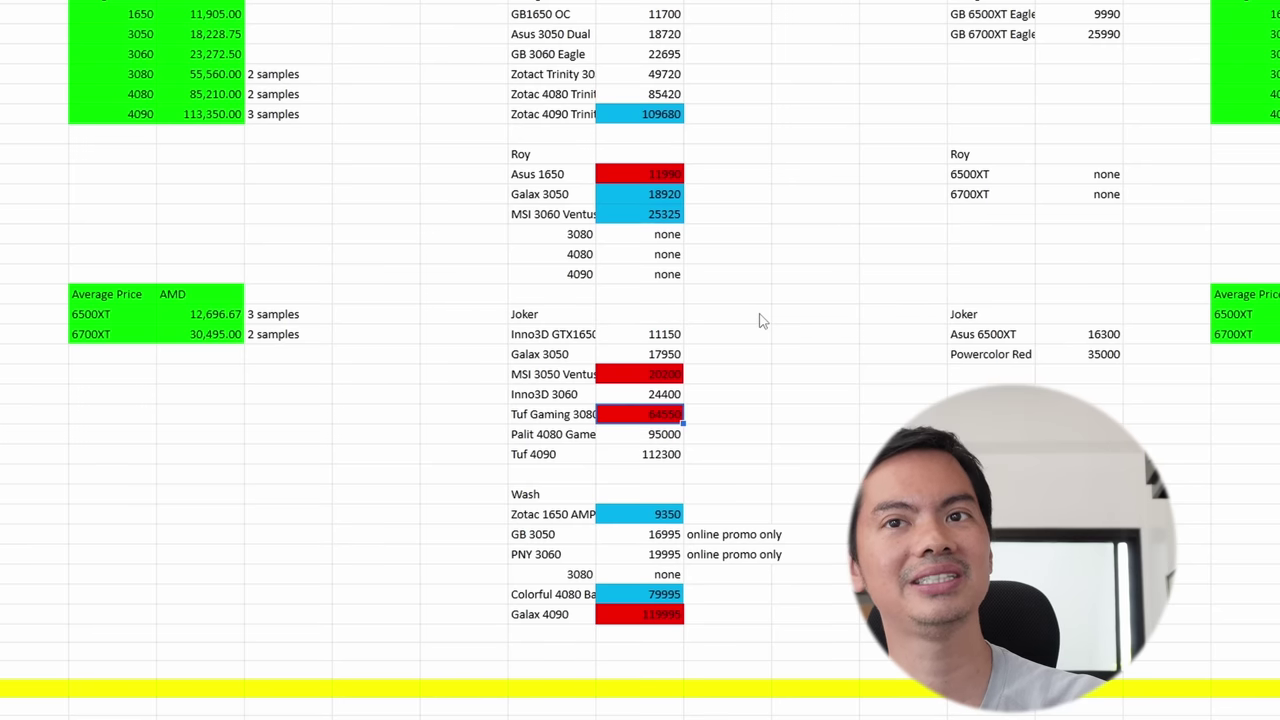
key(Down)
key(Down)
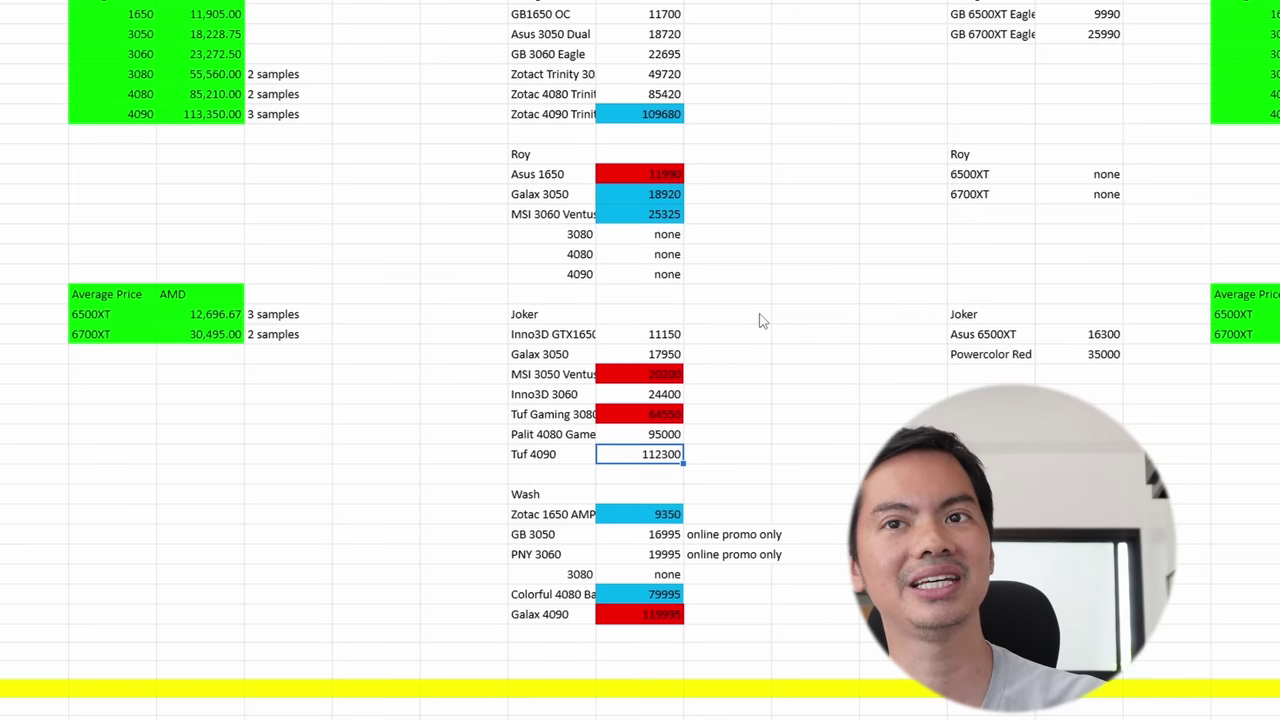
key(Up)
key(Up)
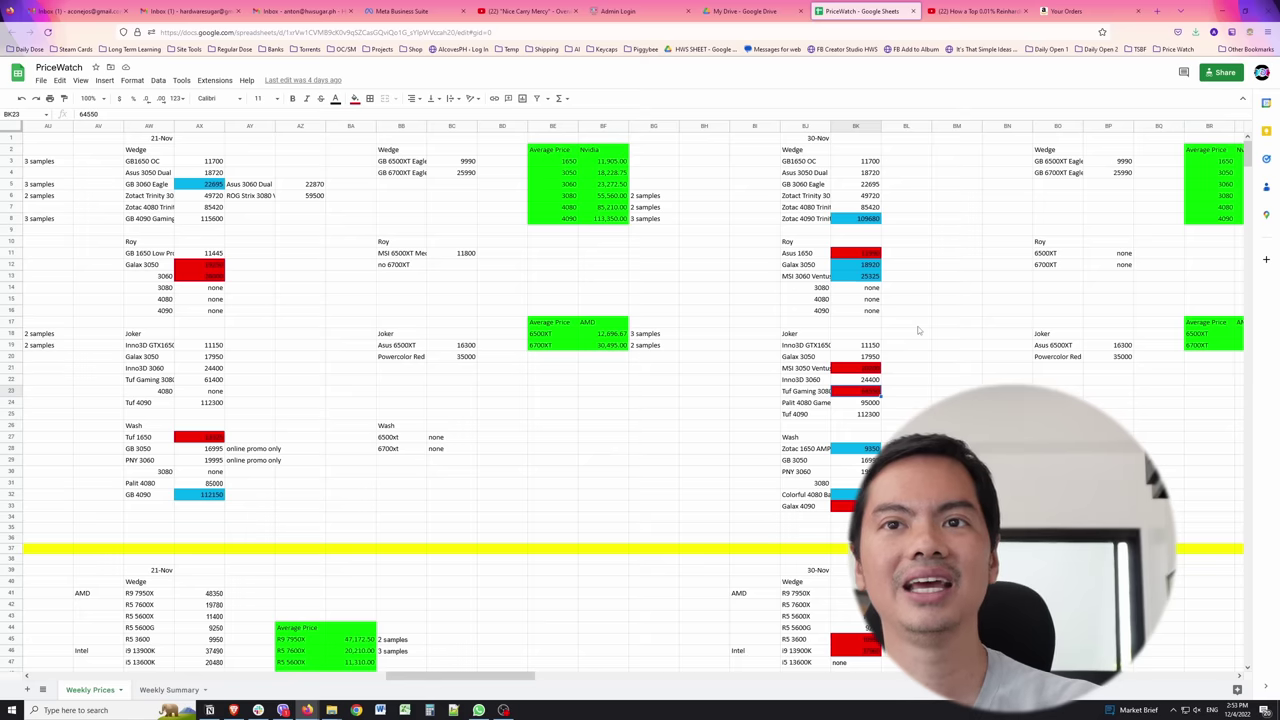
key(Up)
key(Up)
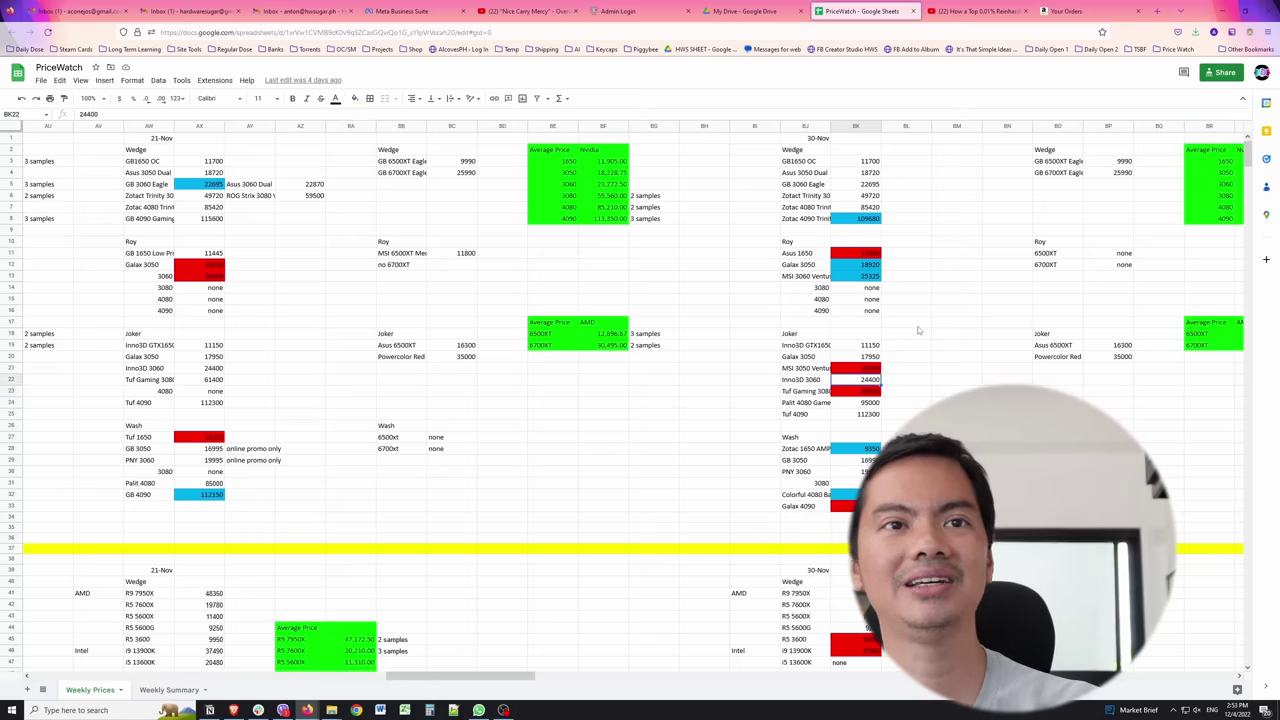
key(Down)
key(Down)
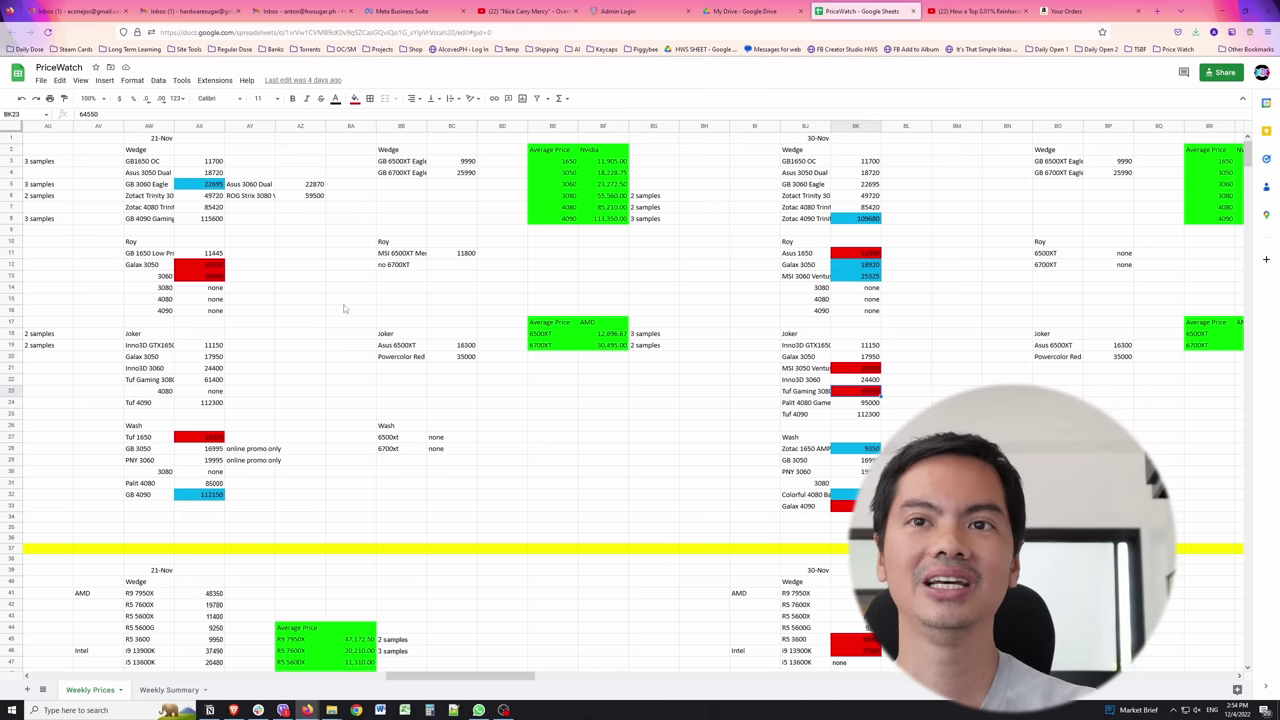
Step: Compare Joker's Tuf Gaming 3080 prices for 21-Nov and 30-Nov with Wedge's 30-Nov Zotac Trinity 3080 price
click(213, 381)
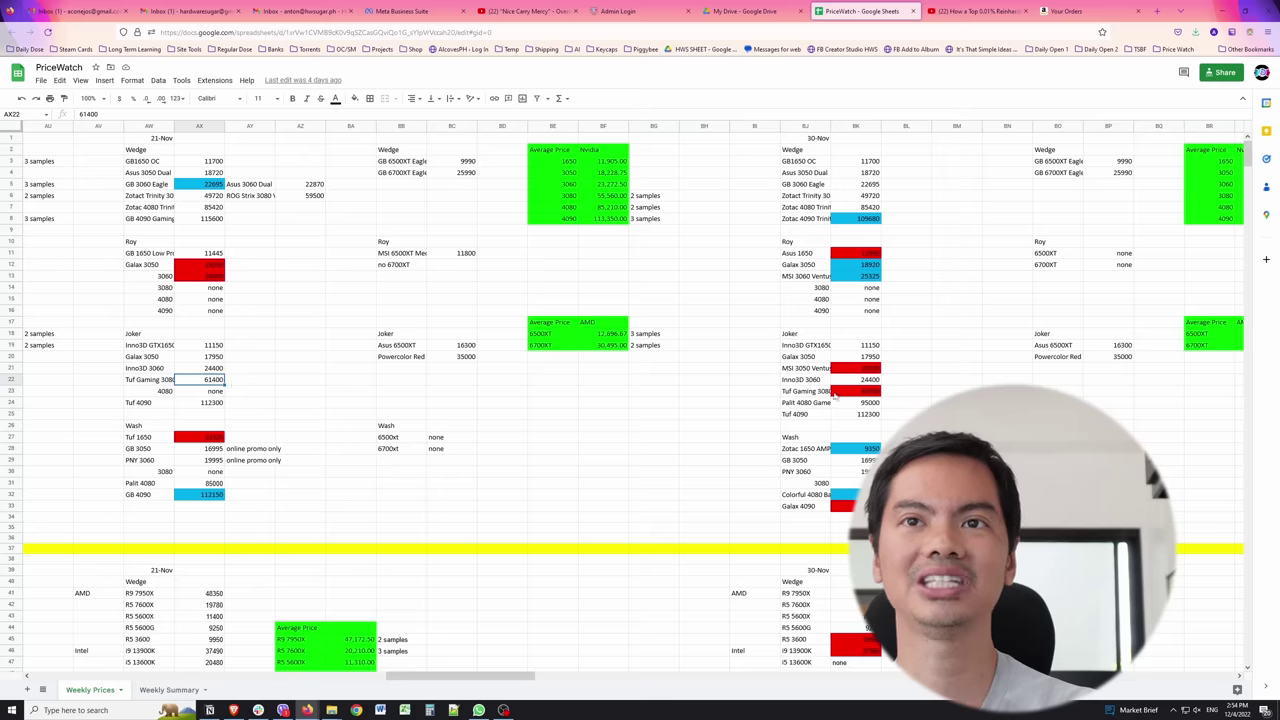
click(856, 391)
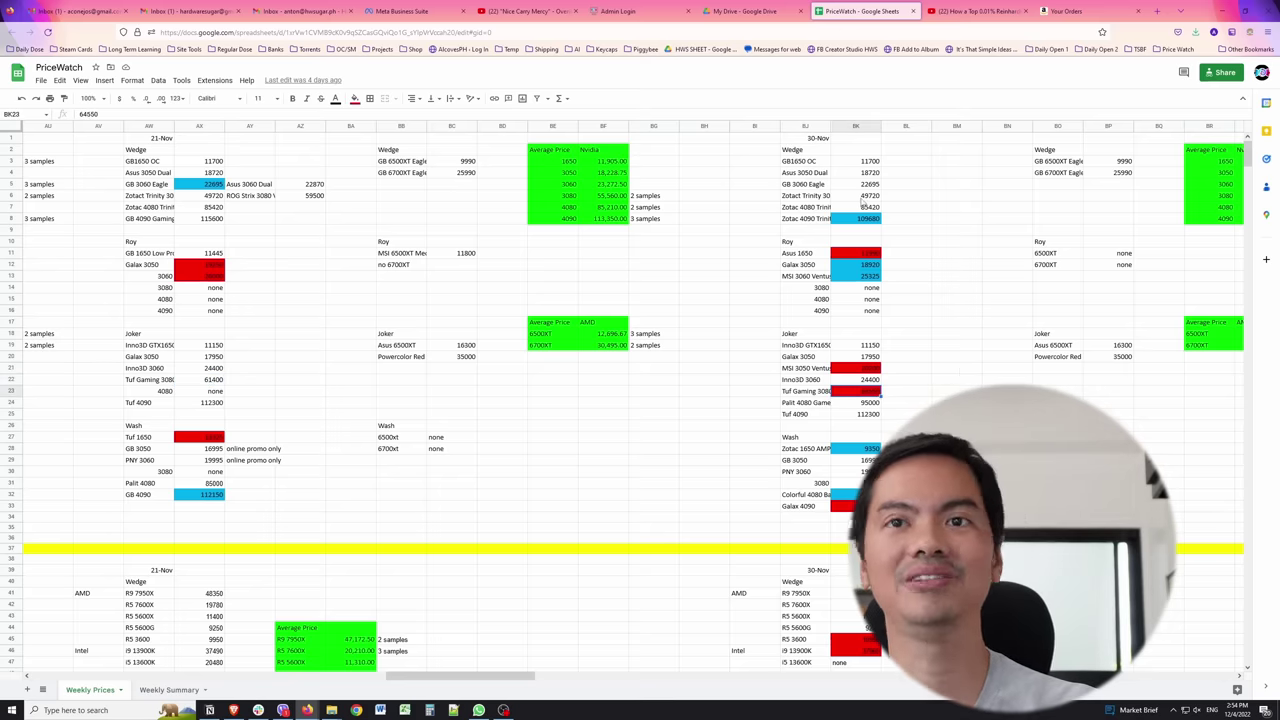
click(862, 196)
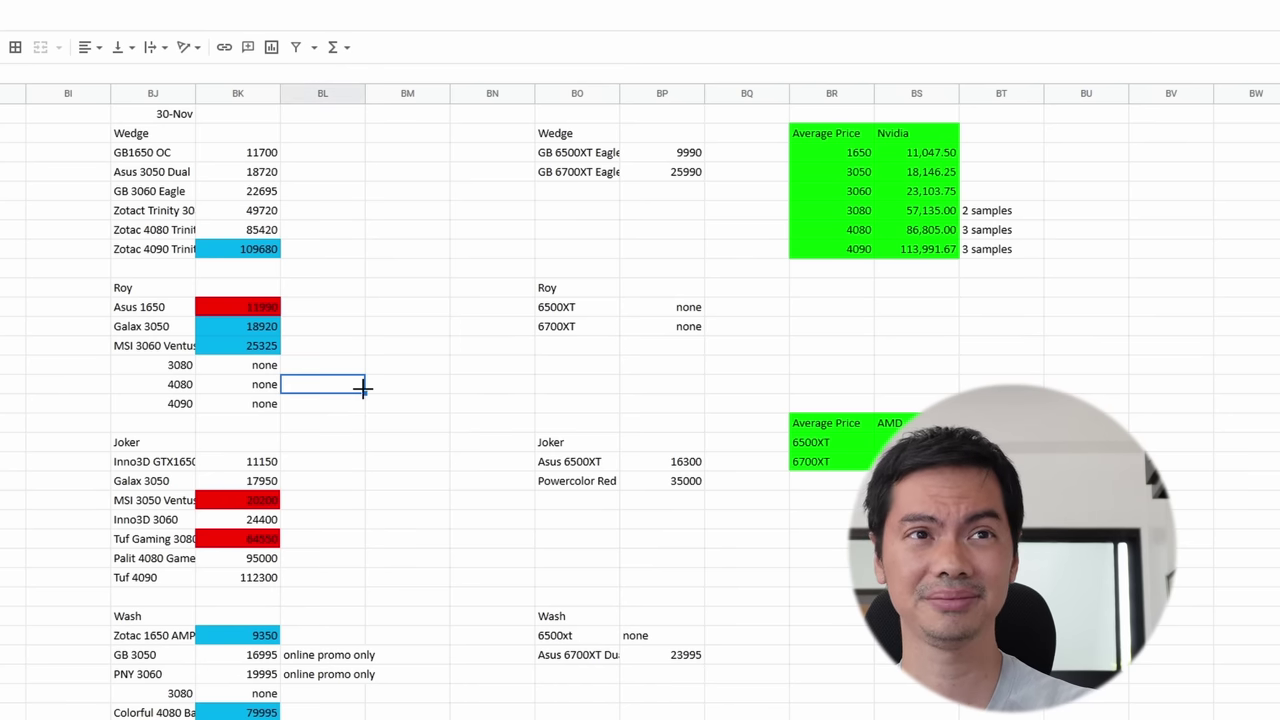
key(Left)
key(Left)
key(Left)
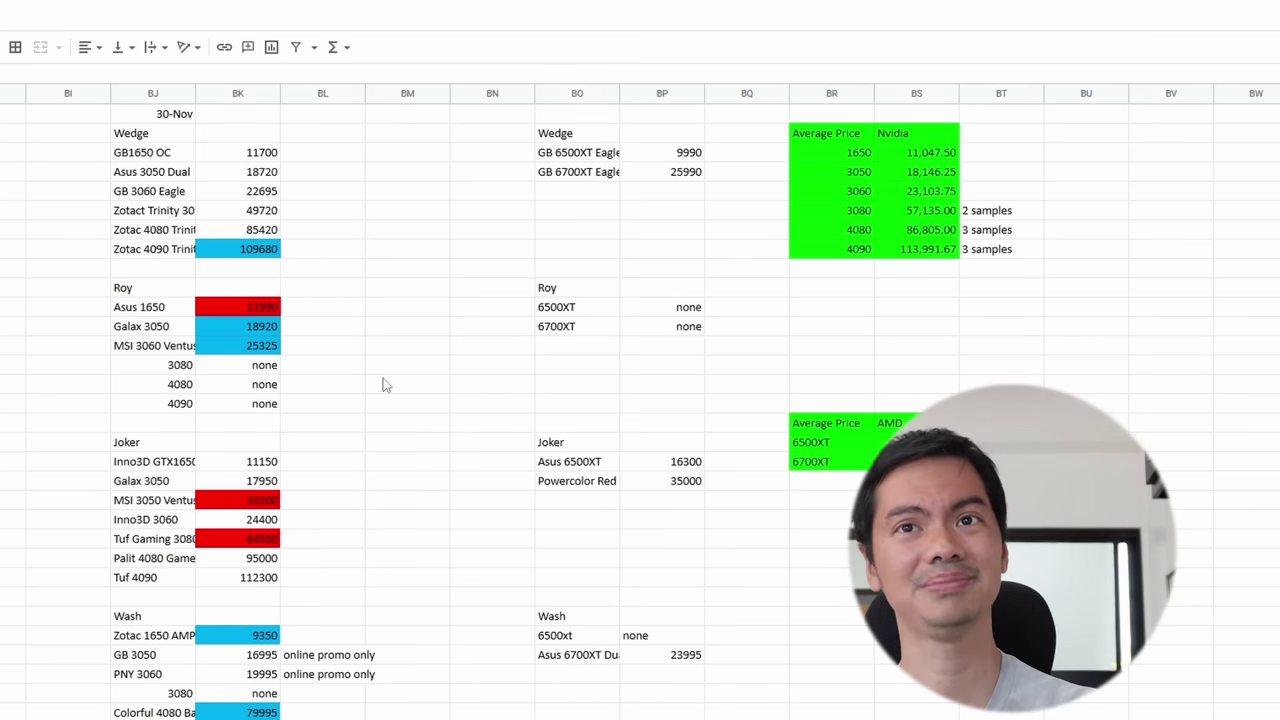
Step: Compare Roy's 6500XT entries between the 30-Nov and 21-Nov AMD graphics card lists
scroll(386, 385, left, 2)
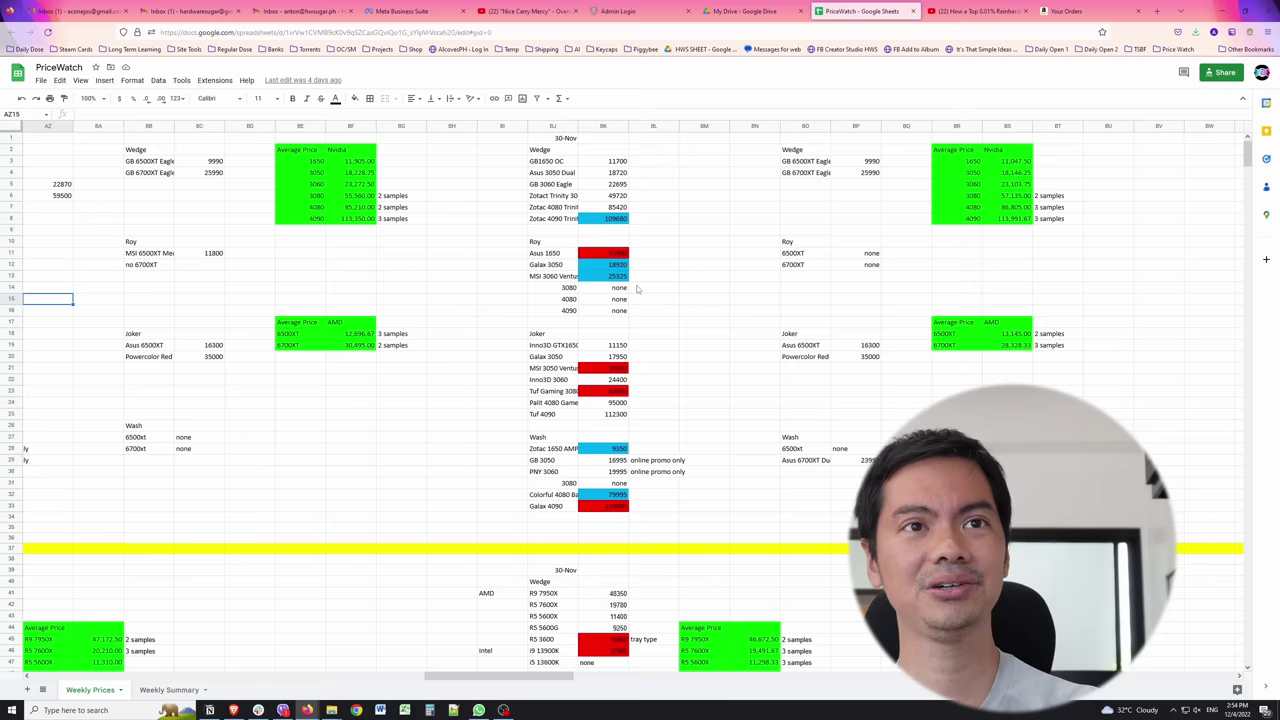
click(864, 254)
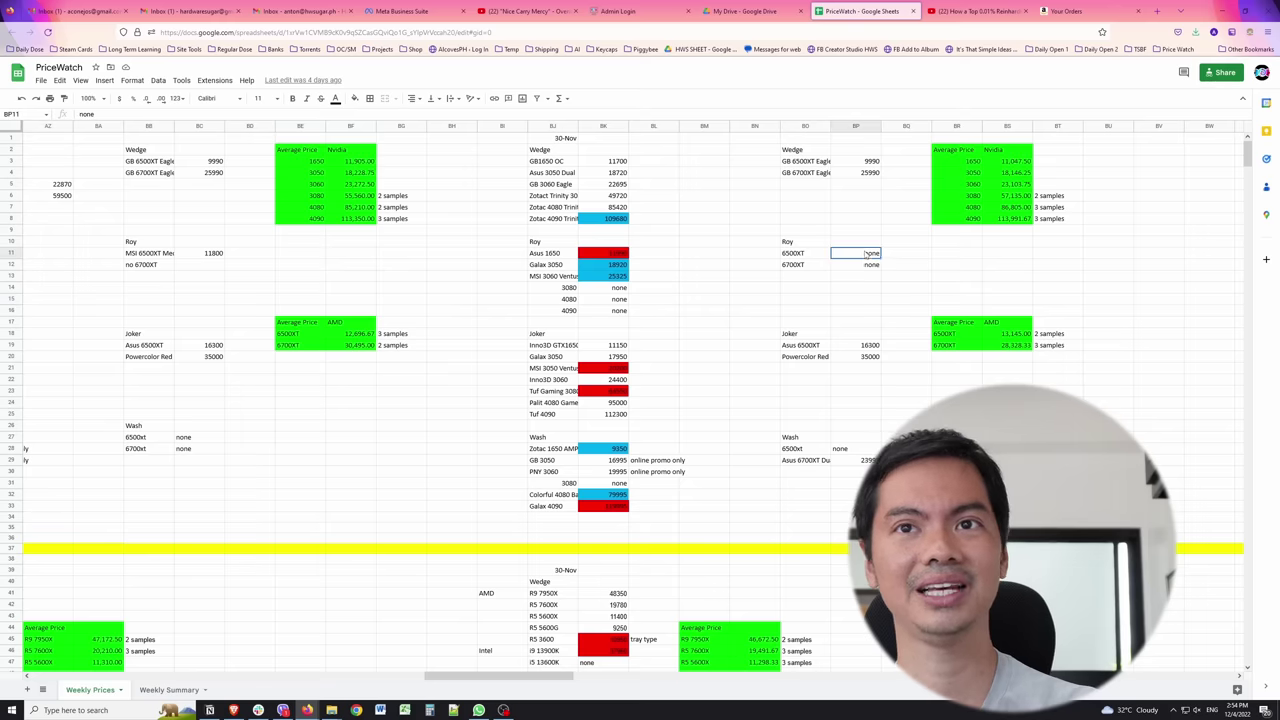
click(212, 256)
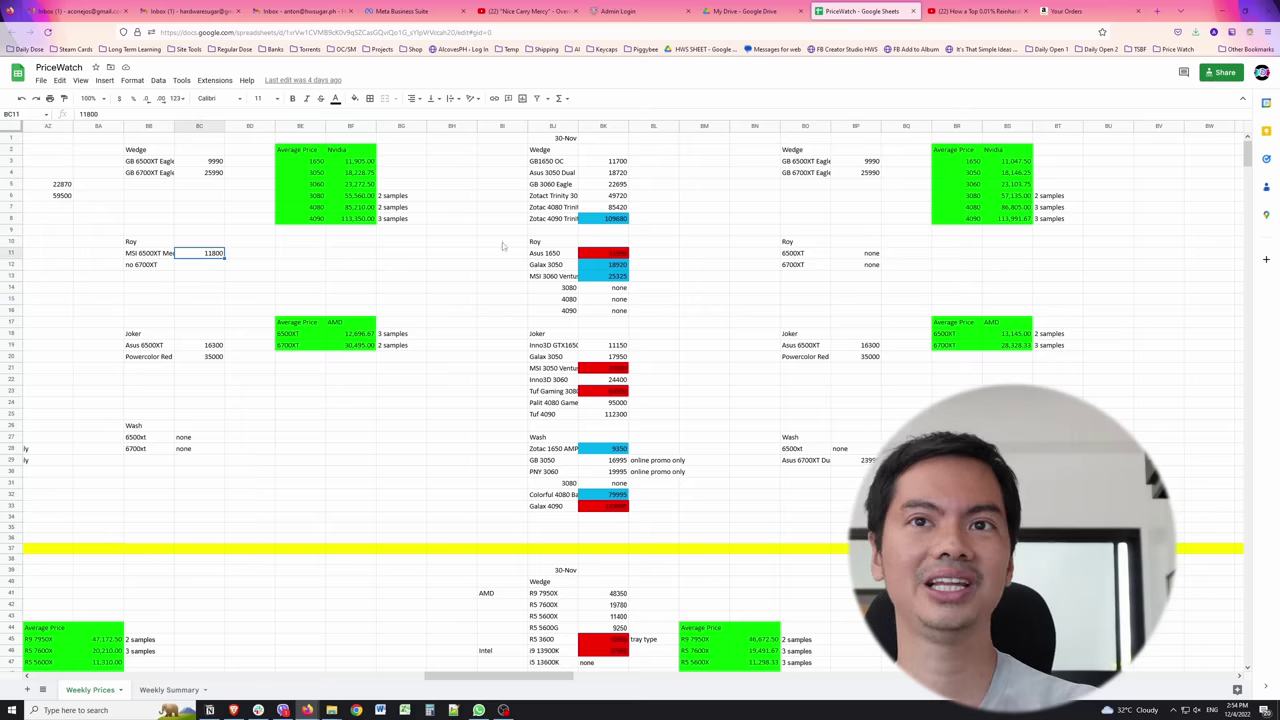
click(872, 261)
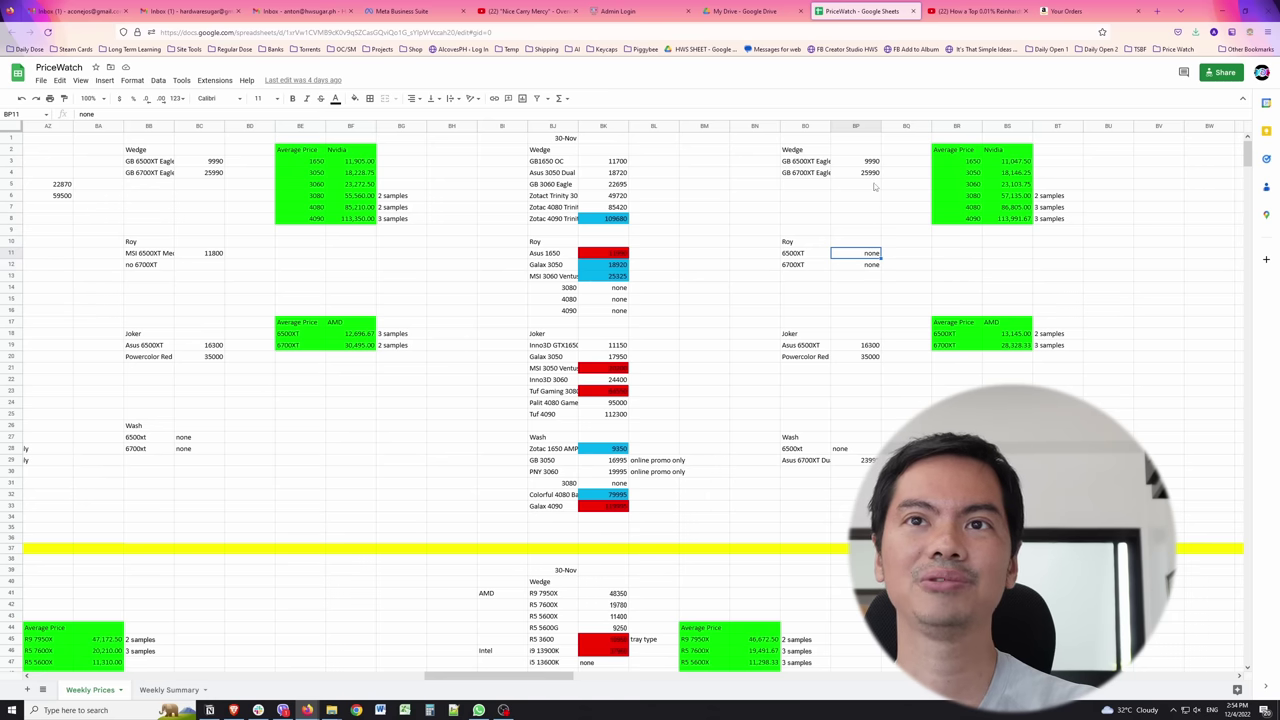
Step: Check Wedge's 30-Nov GB 6500XT Eagle price and look across the GB 6700XT Eagle row between the 21-Nov and 30-Nov lists
click(872, 161)
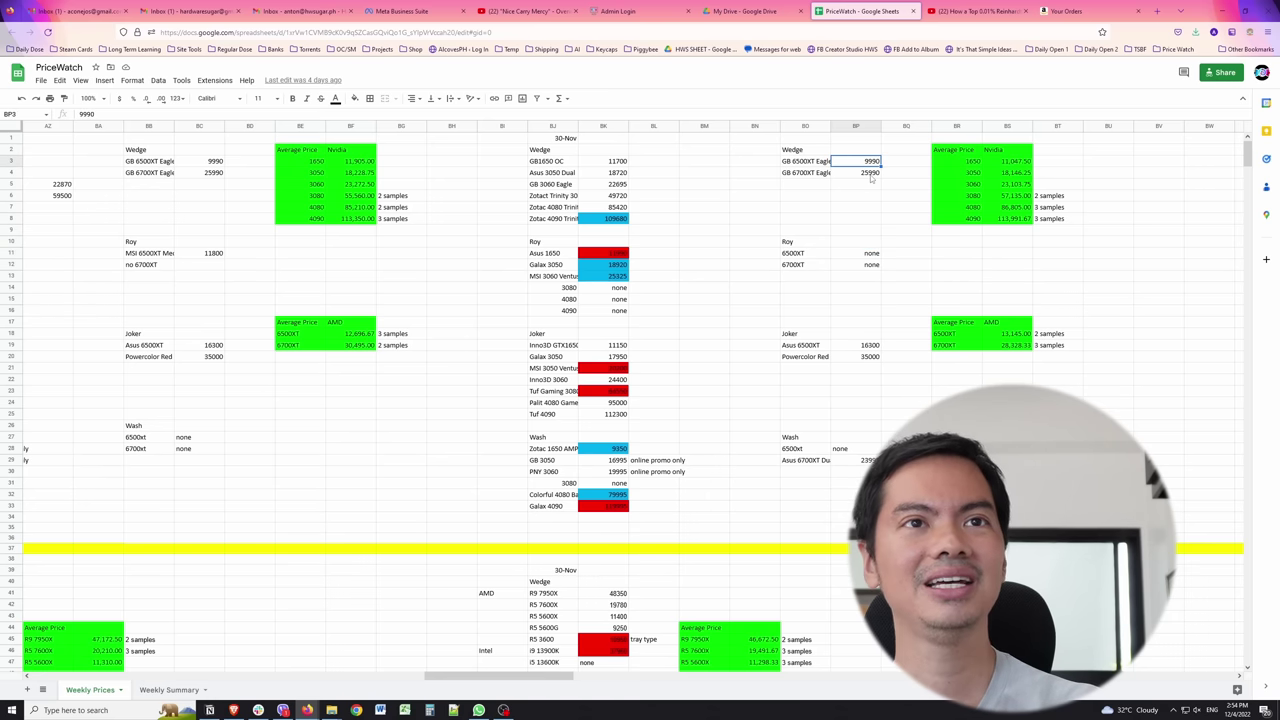
key(Down)
key(Left)
key(Left)
key(Left)
key(Left)
key(Left)
key(Left)
key(Left)
key(Left)
key(Left)
key(Left)
key(Left)
key(Left)
key(Left)
key(Left)
key(Left)
key(Left)
key(Left)
key(Left)
key(Left)
key(Left)
key(Left)
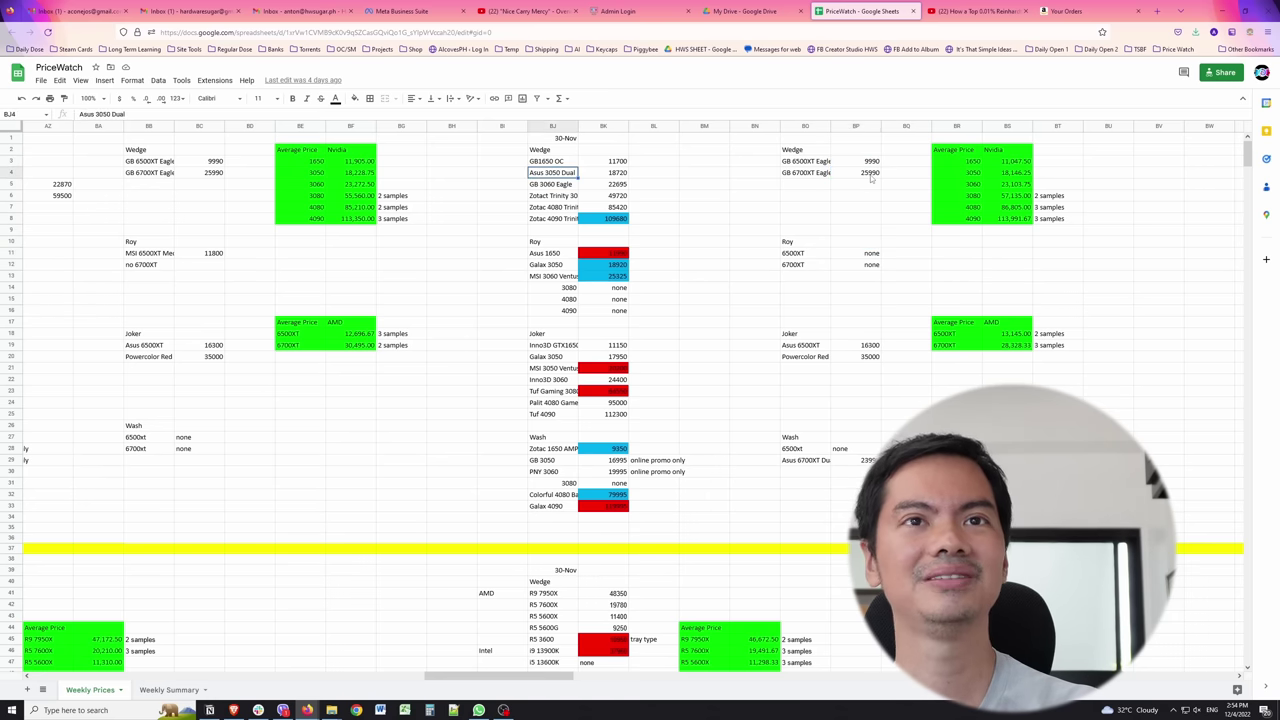
key(Right)
key(Right)
key(Right)
key(Right)
key(Right)
key(Right)
key(Right)
key(Right)
key(Right)
key(Right)
key(Right)
key(Right)
key(Right)
key(Right)
key(Right)
key(Right)
key(Right)
key(Right)
key(Right)
key(Right)
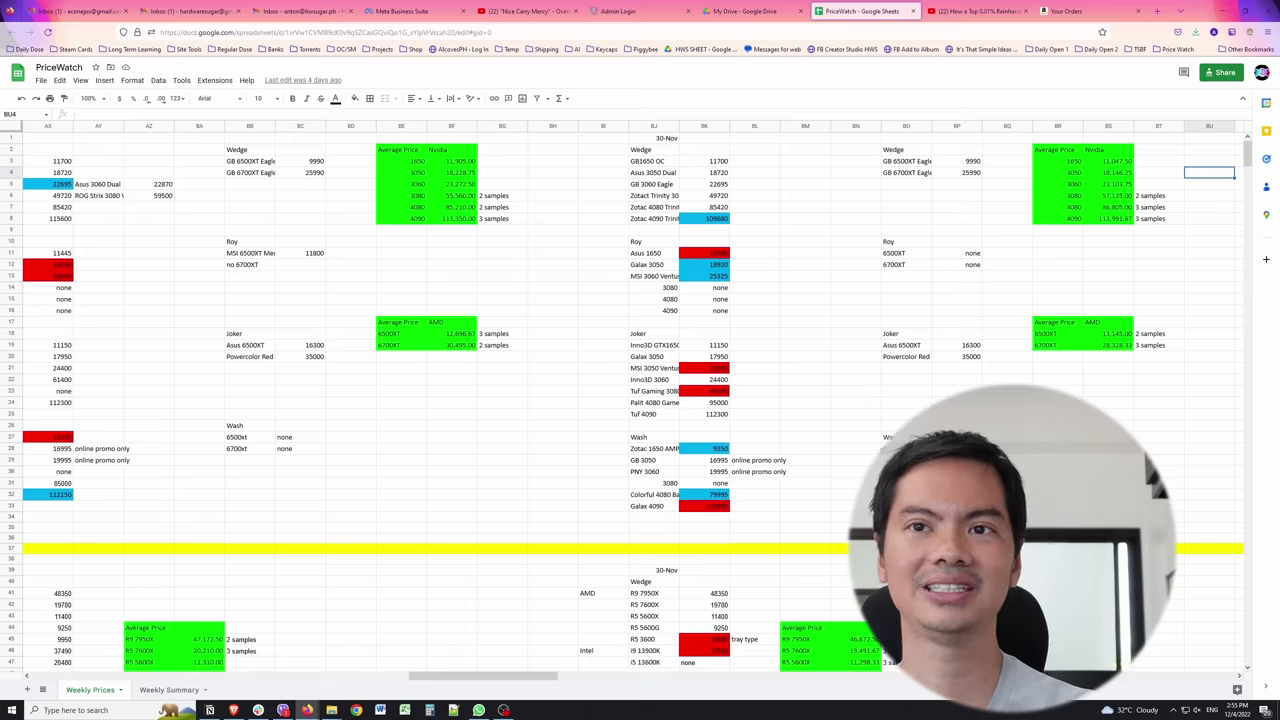
Step: Review Wash's 30-Nov 6500XT and Asus 6700XT Dual OC entries
click(957, 448)
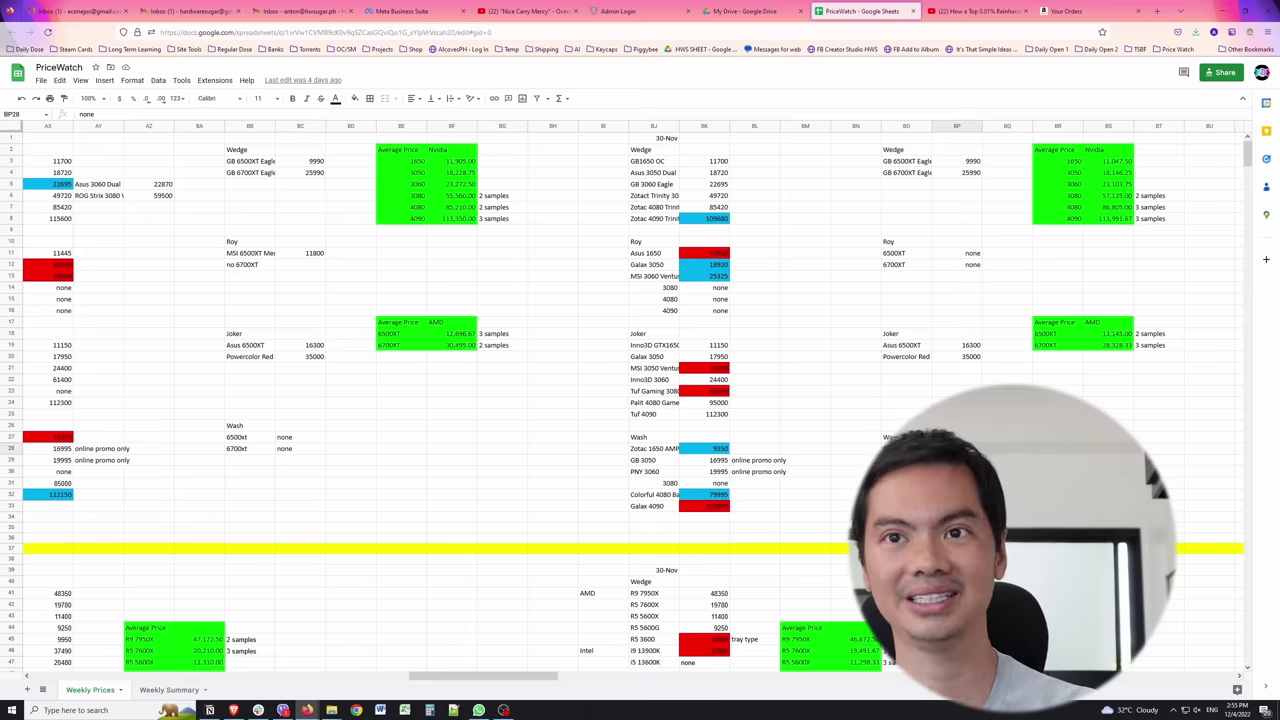
click(957, 460)
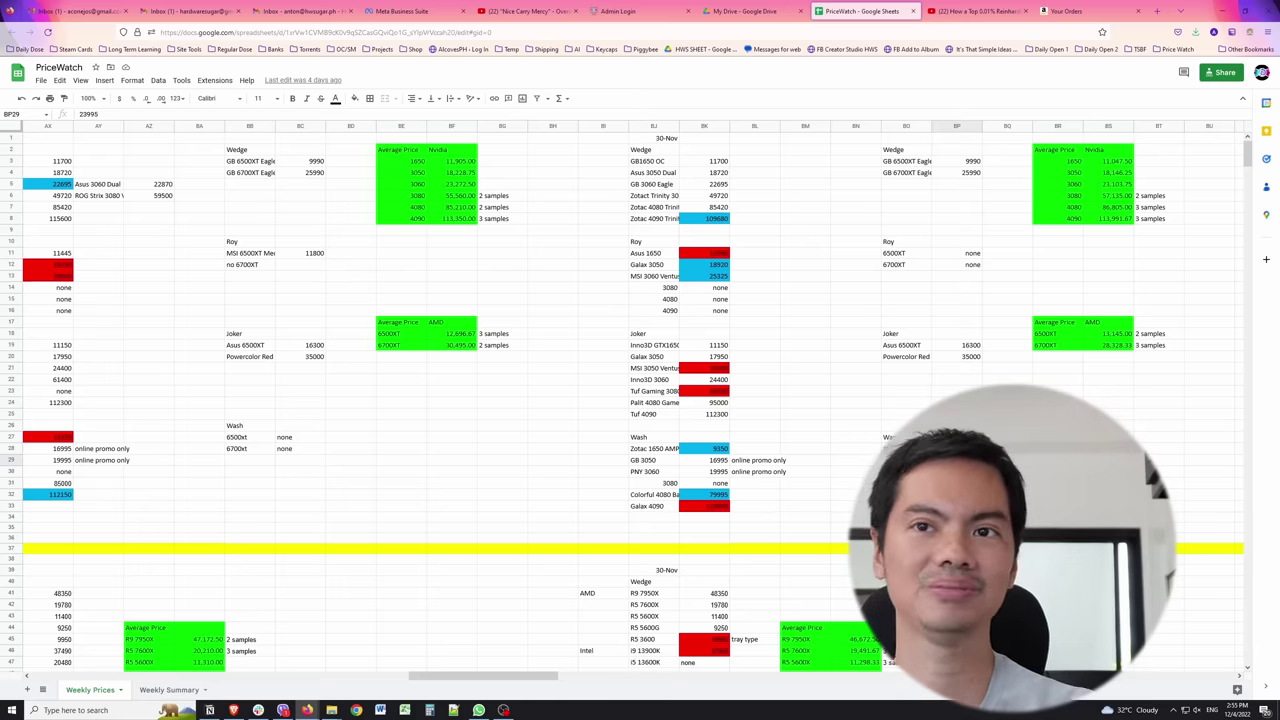
click(906, 460)
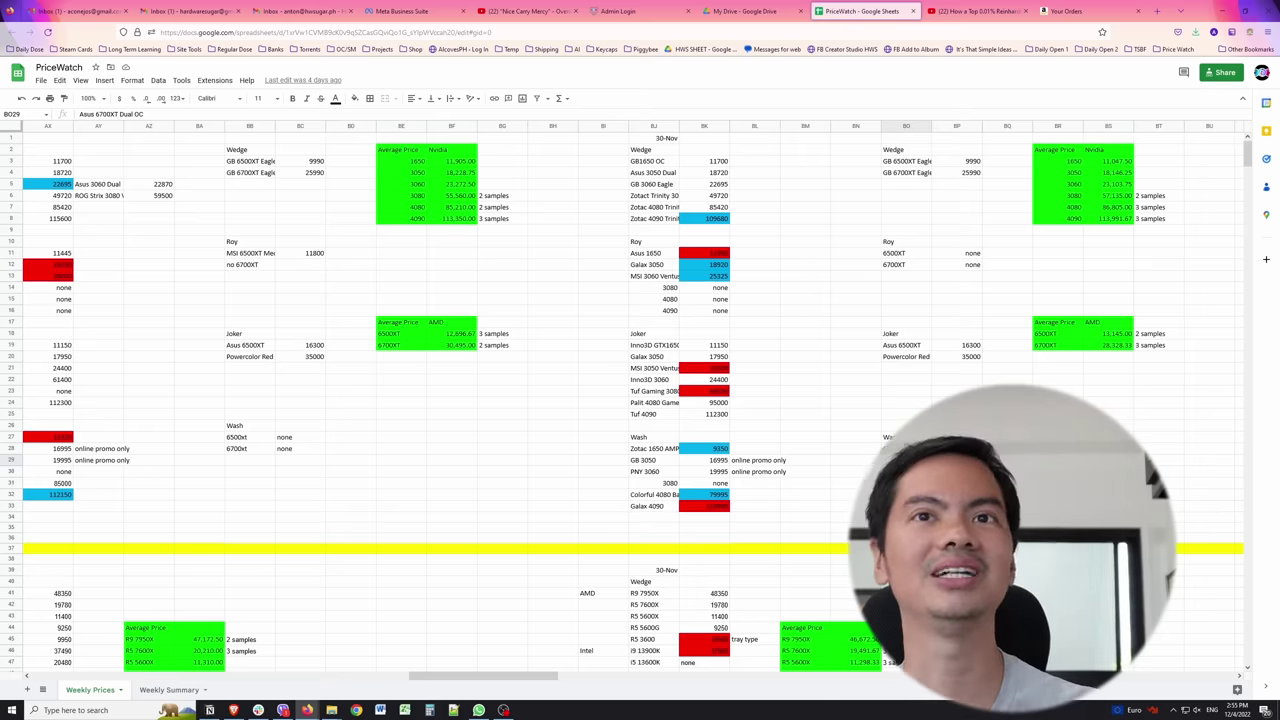
Step: Check Wedge's 30-Nov R5 3600 price and compare the stores' processor prices for 21-Nov and 30-Nov
scroll(970, 311, down, 10)
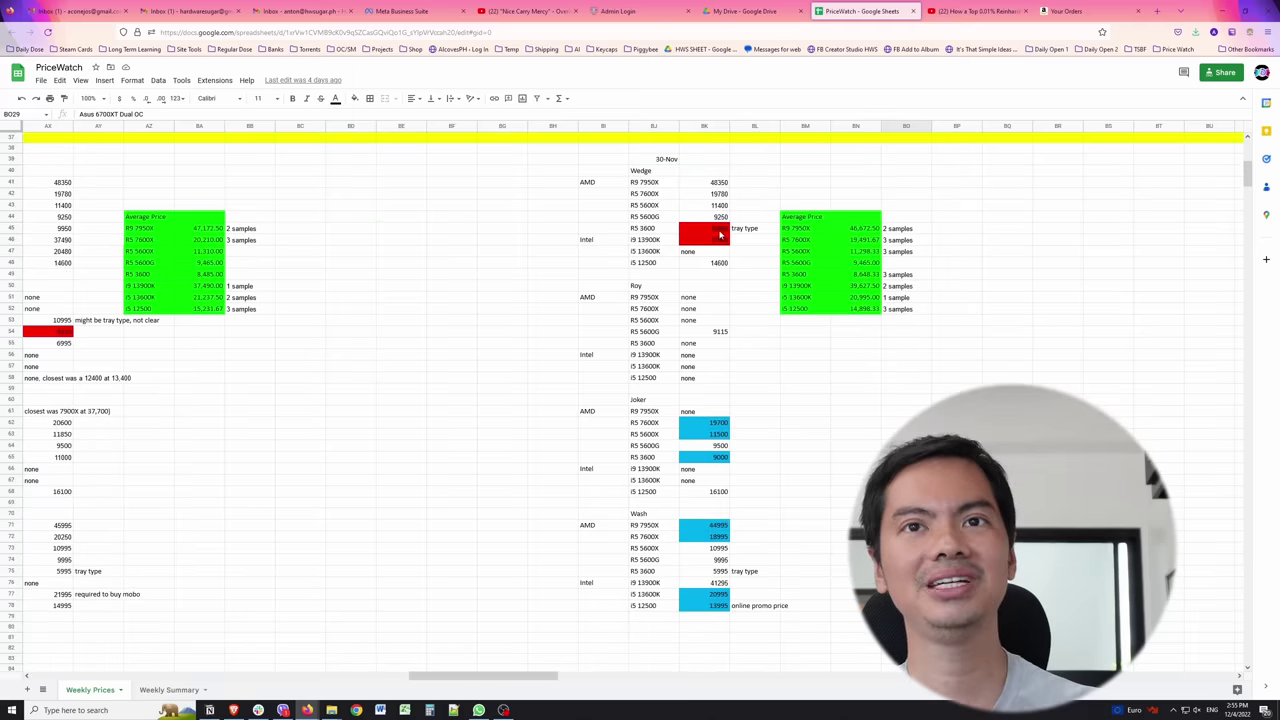
click(719, 233)
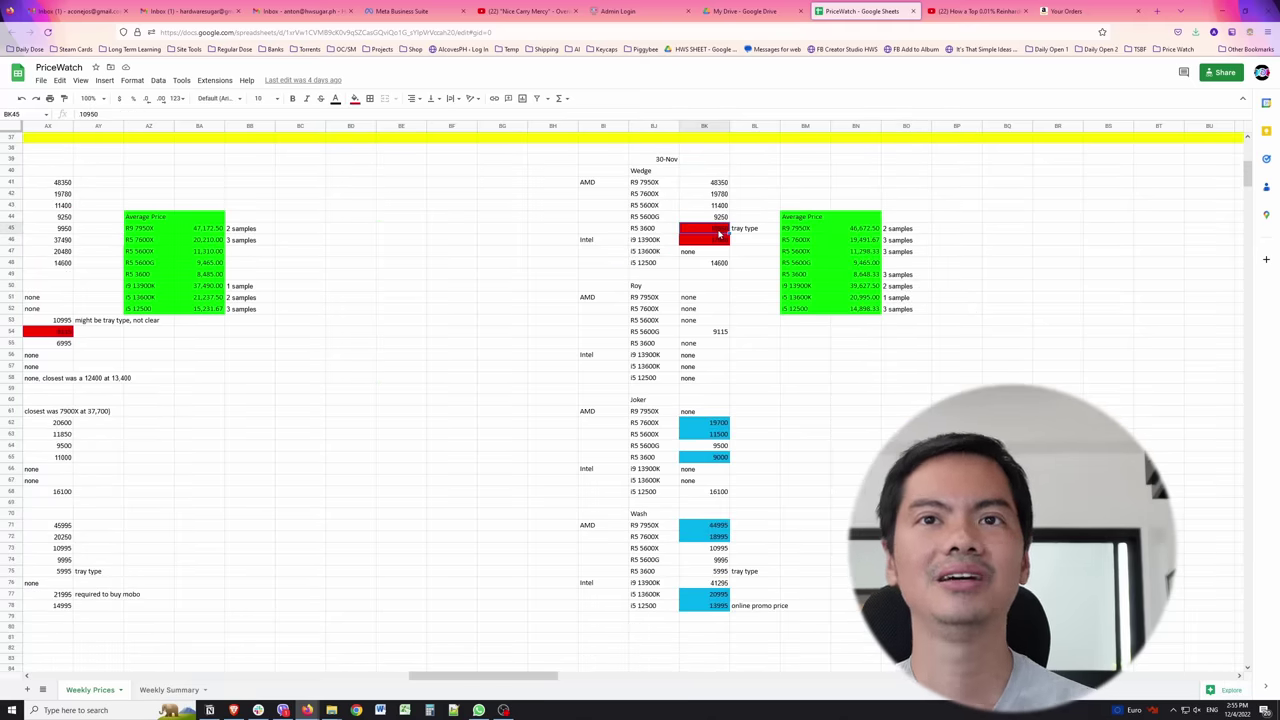
scroll(738, 249, down, 2)
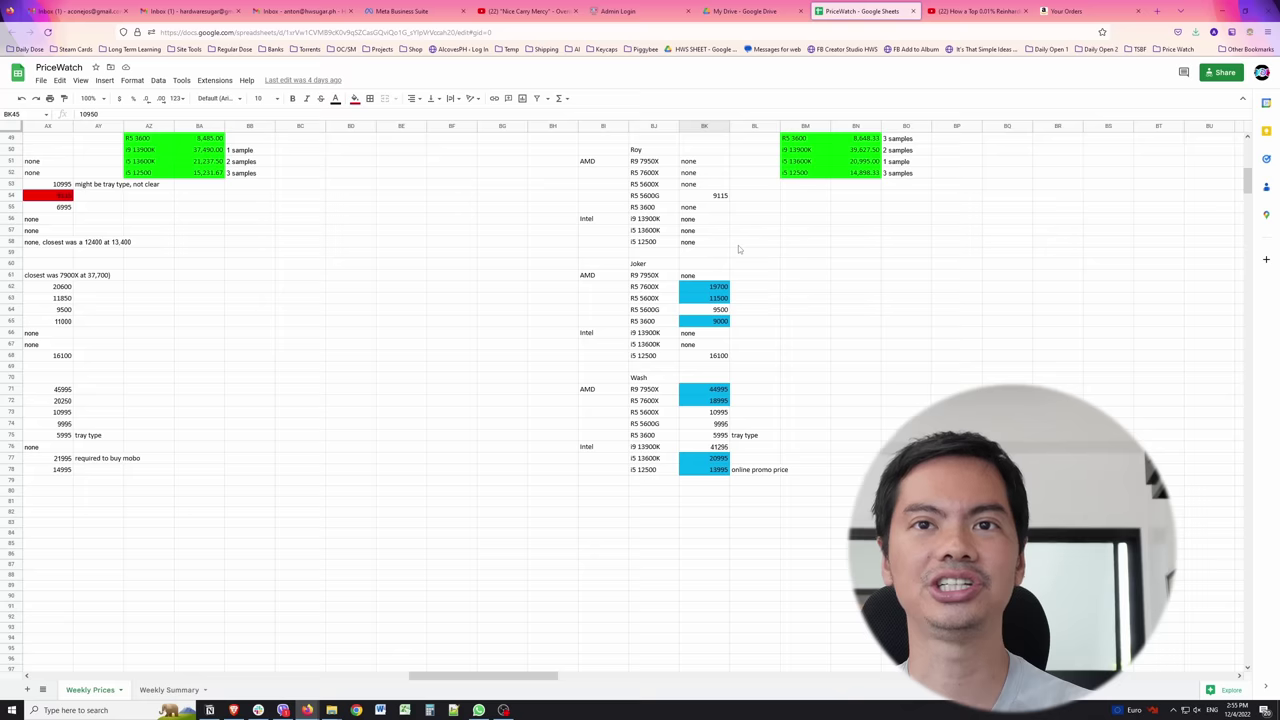
scroll(738, 249, up, 4)
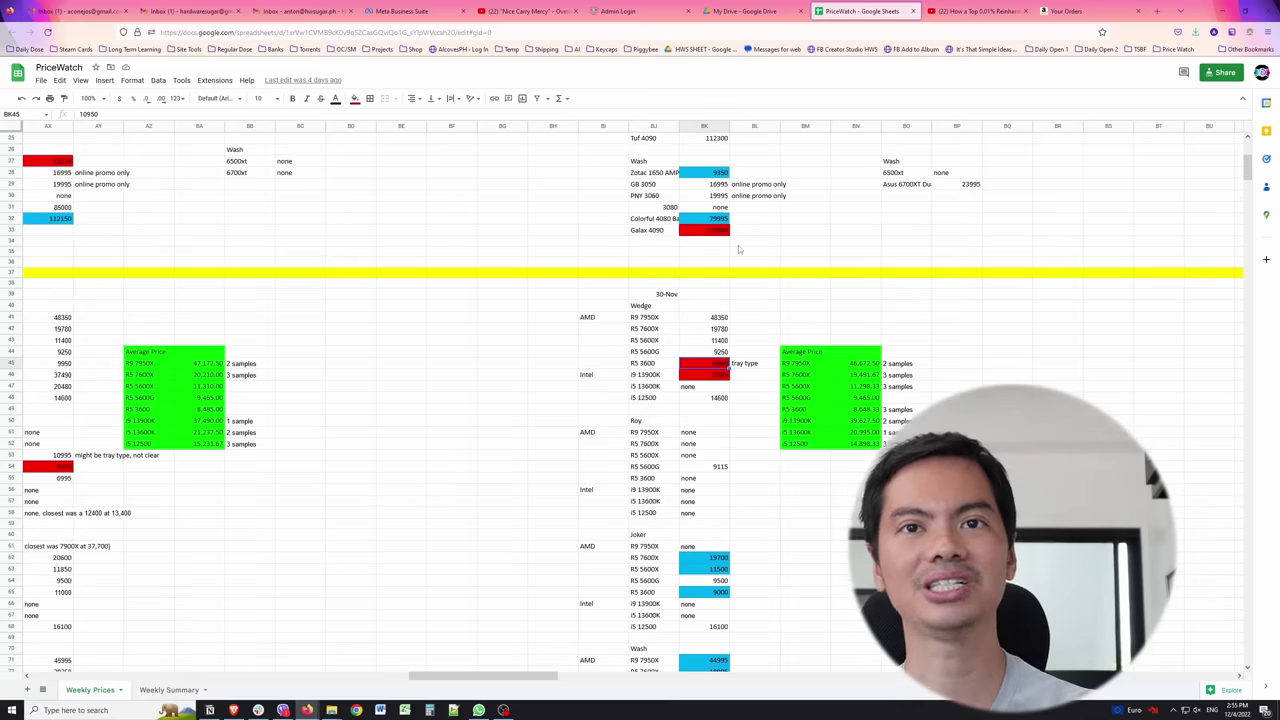
scroll(738, 245, down, 3)
scroll(738, 245, left, 3)
scroll(936, 343, up, 3)
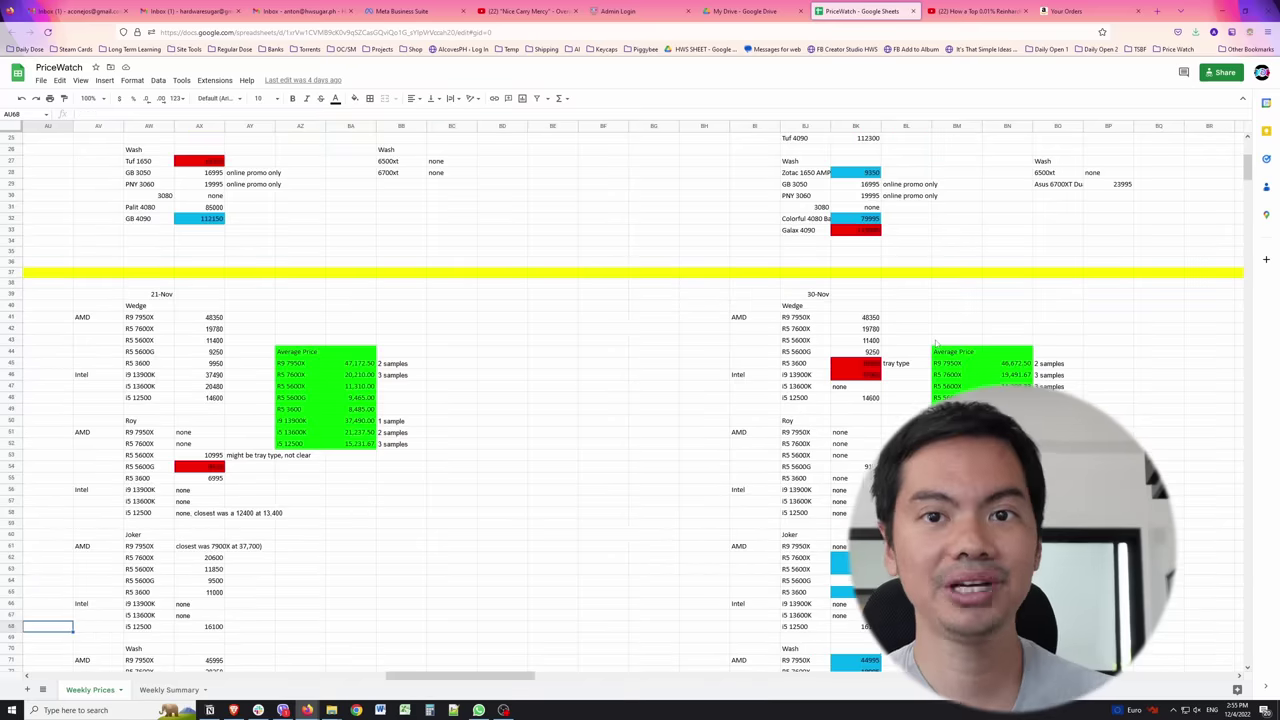
scroll(919, 339, down, 2)
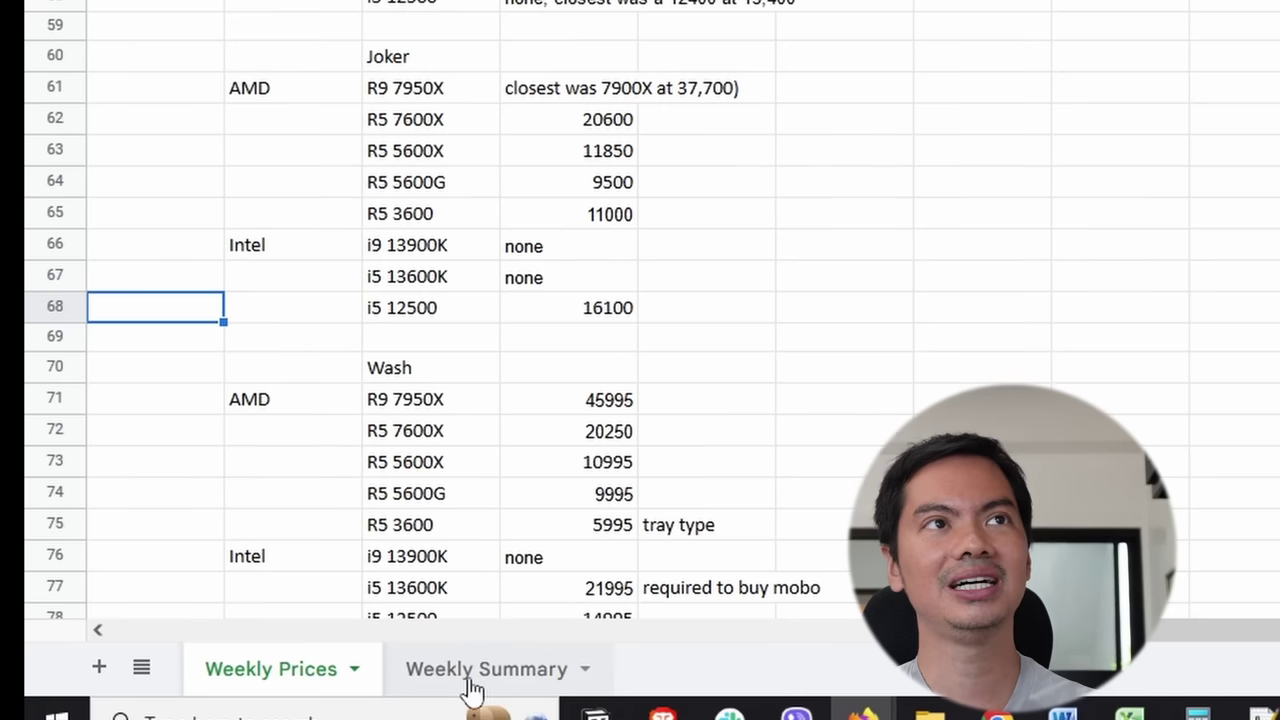
Step: Open the Weekly Summary sheet and compare the 1650's average prices for Weeks 1, 7, 2 and 4
click(472, 676)
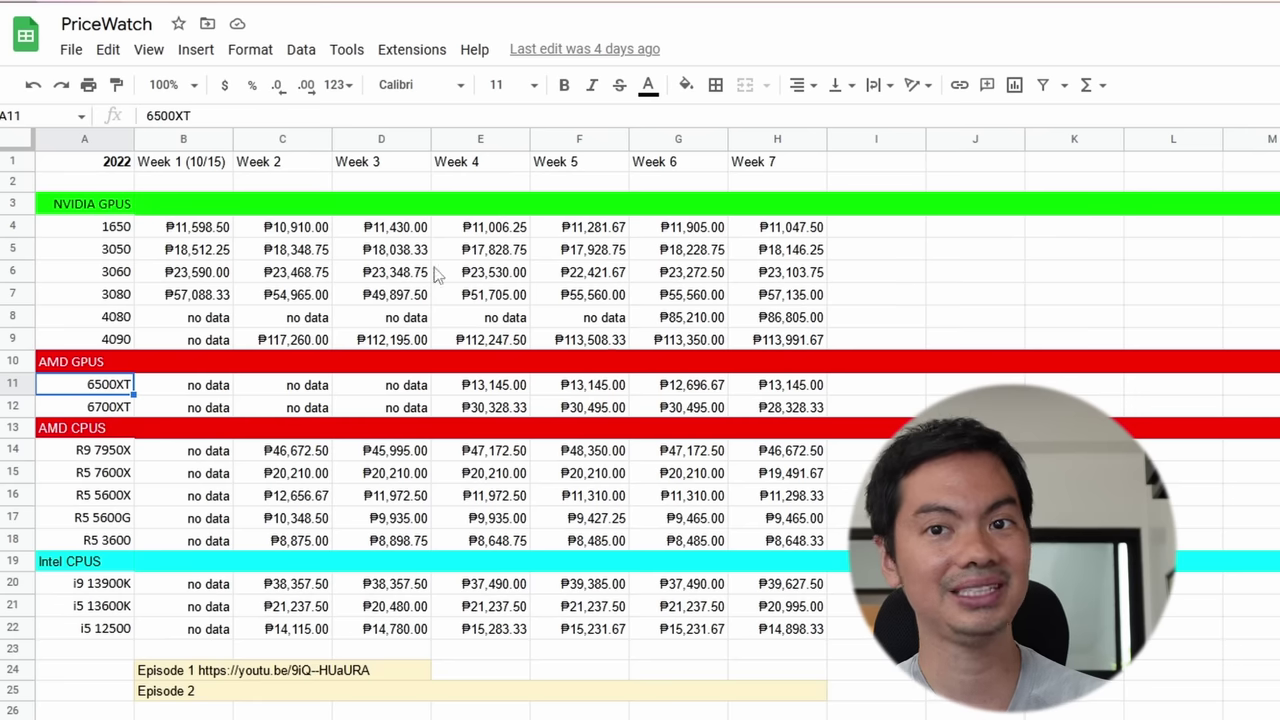
click(210, 230)
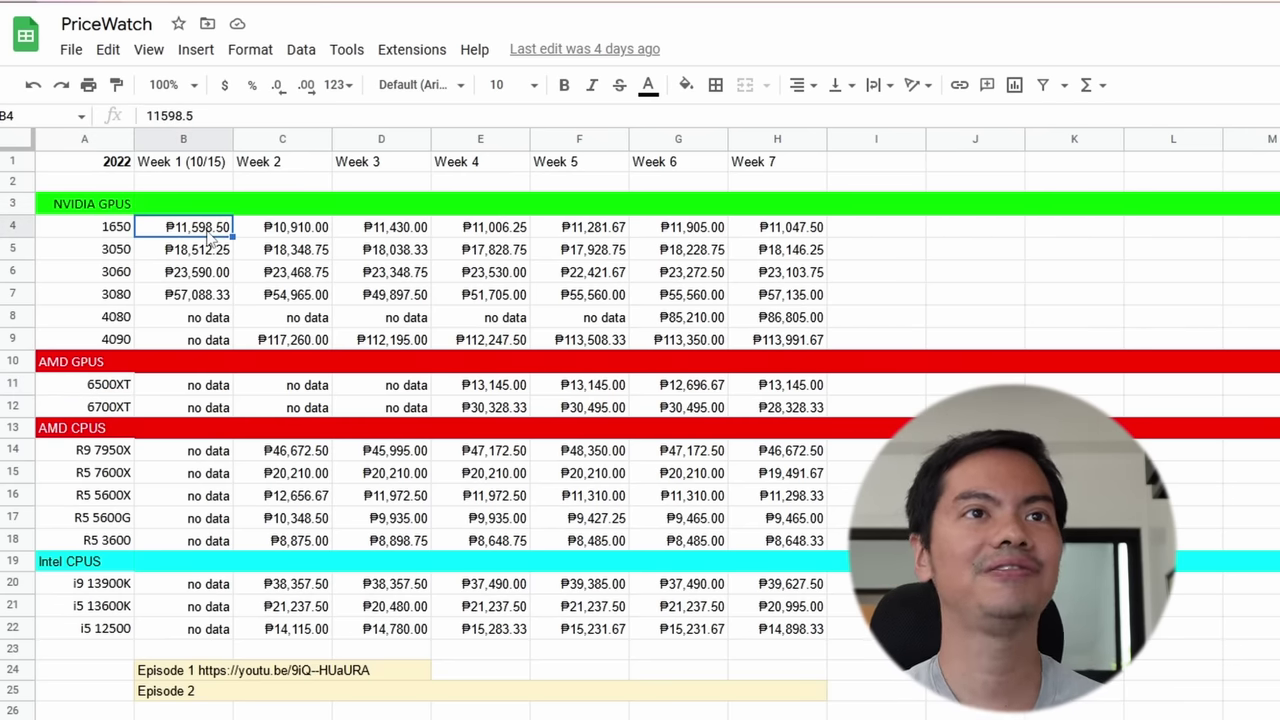
key(Left)
key(Right)
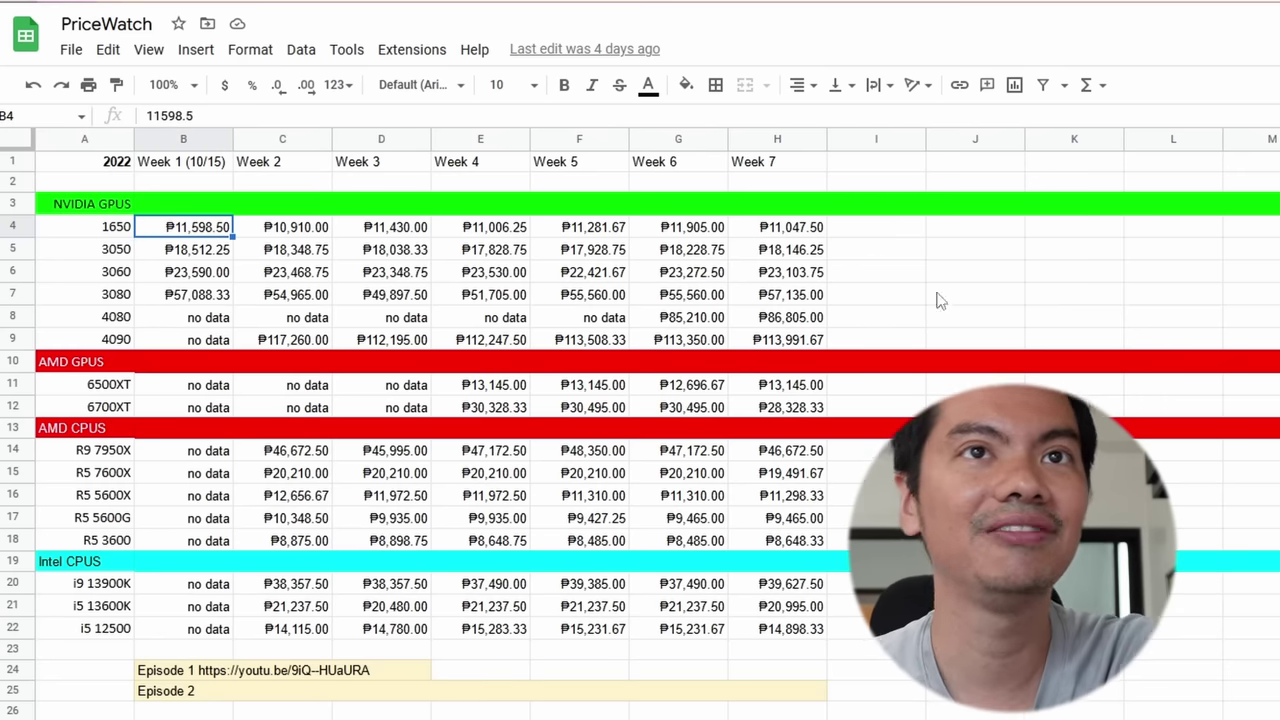
key(ctrl+Right)
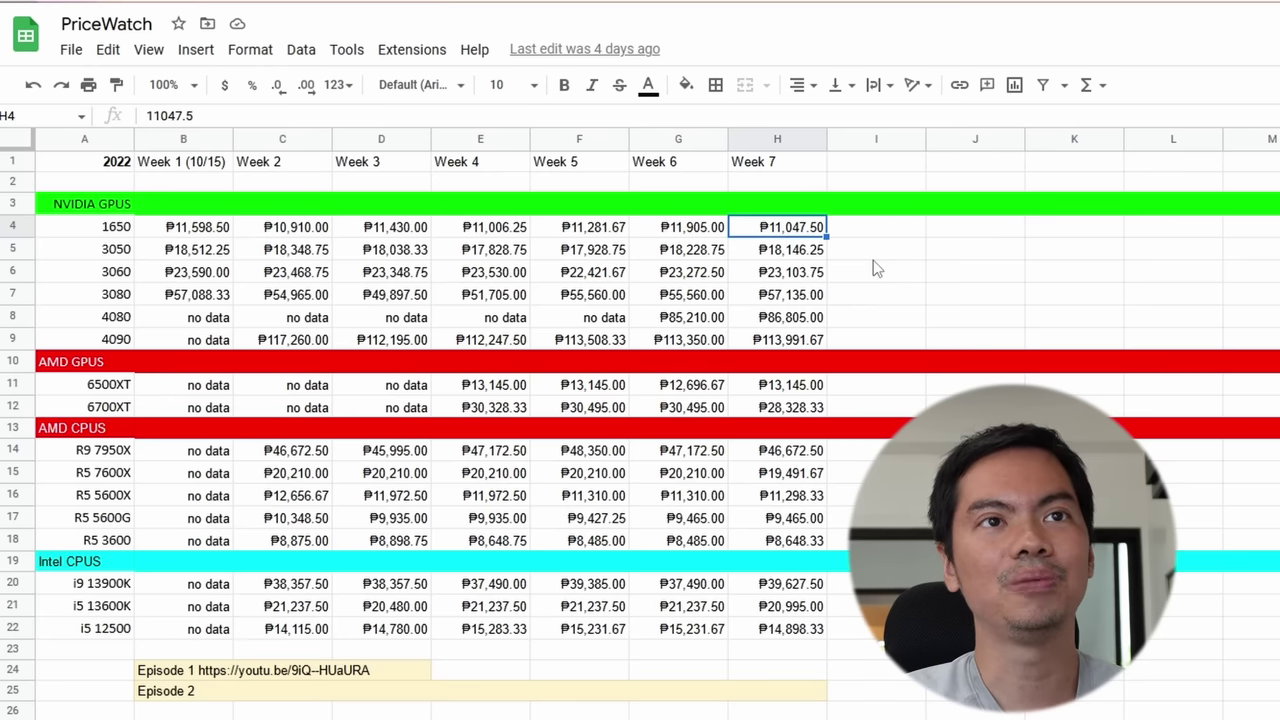
click(305, 230)
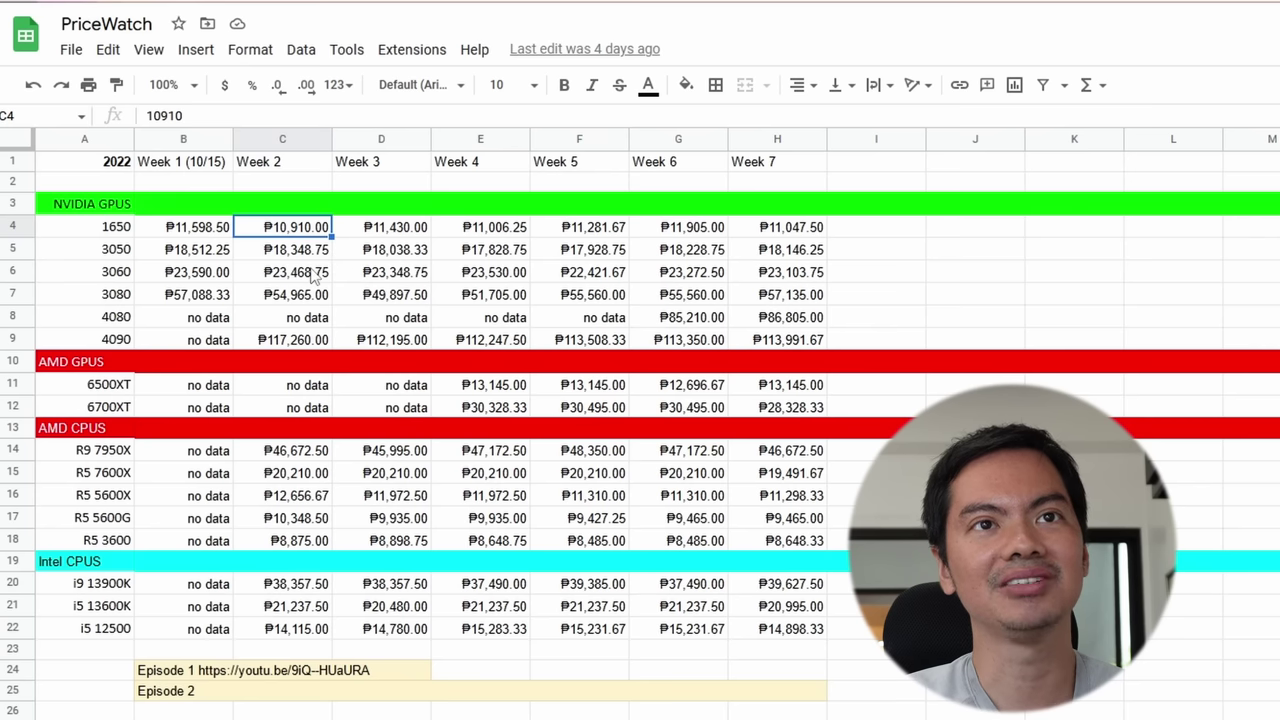
click(478, 232)
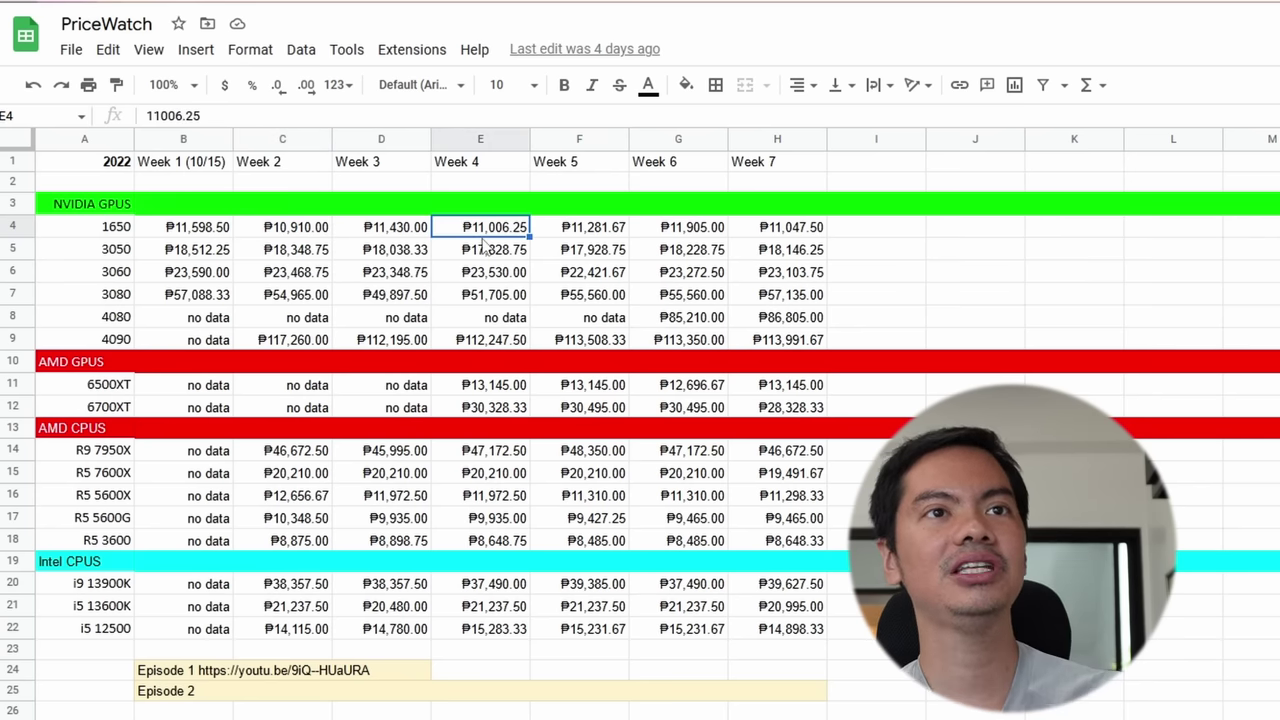
Step: Compare the 3050's average prices for Weeks 1, 7, 5 and 4 in the summary
click(228, 250)
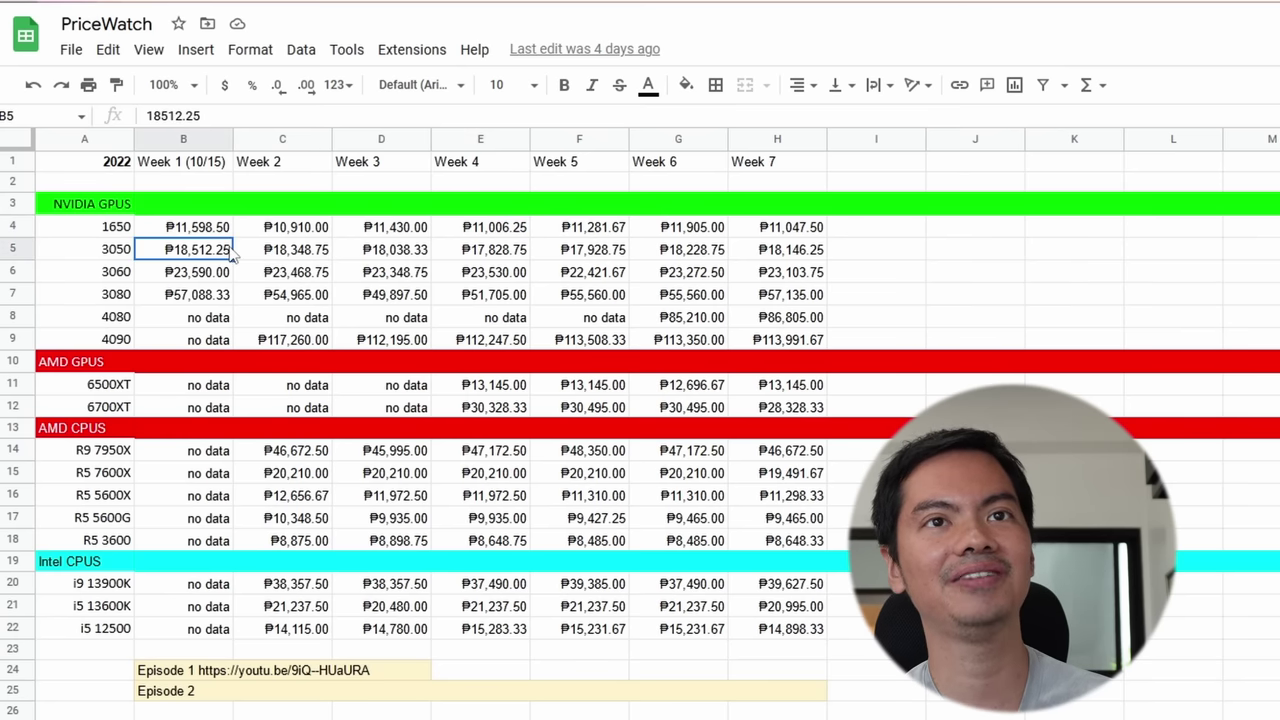
click(818, 251)
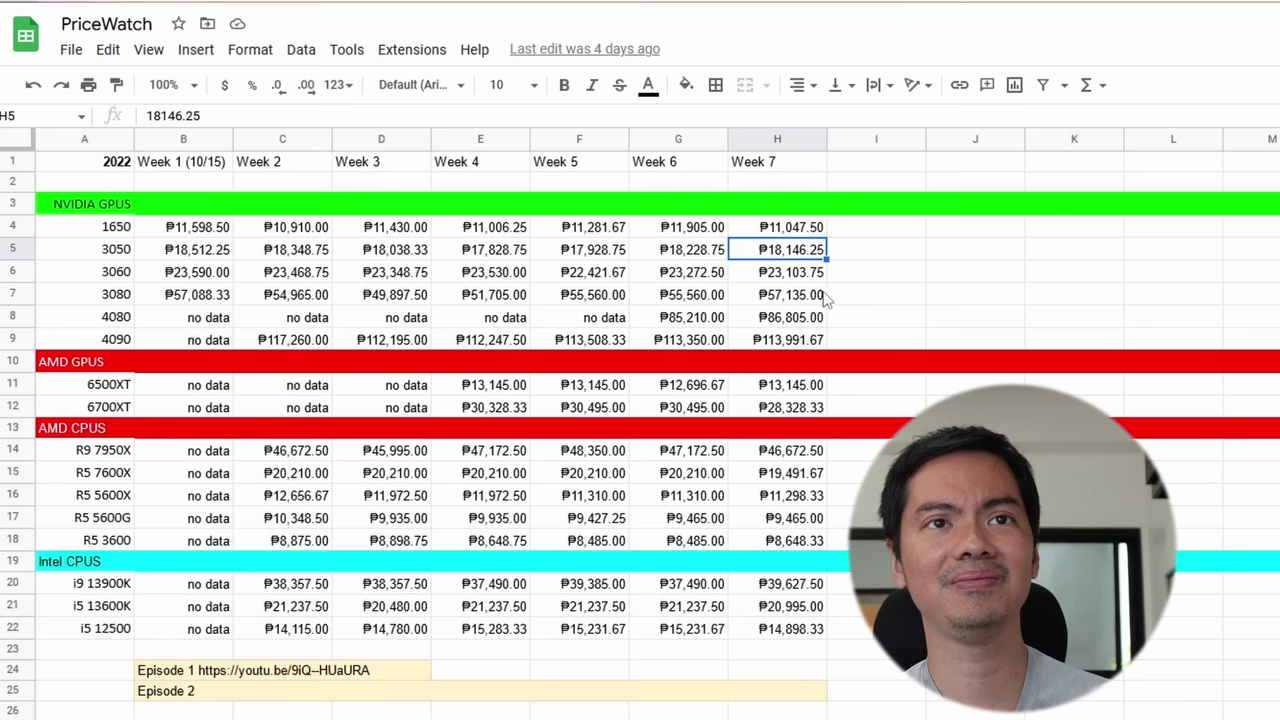
click(587, 255)
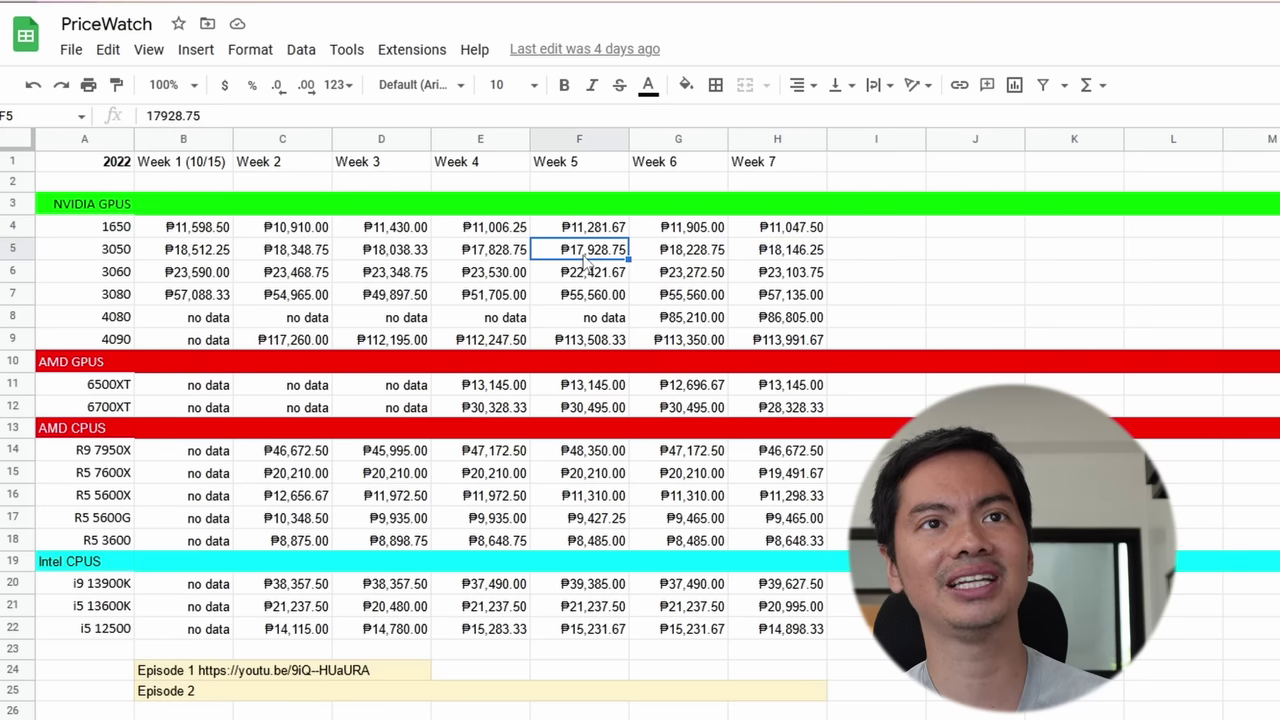
key(Left)
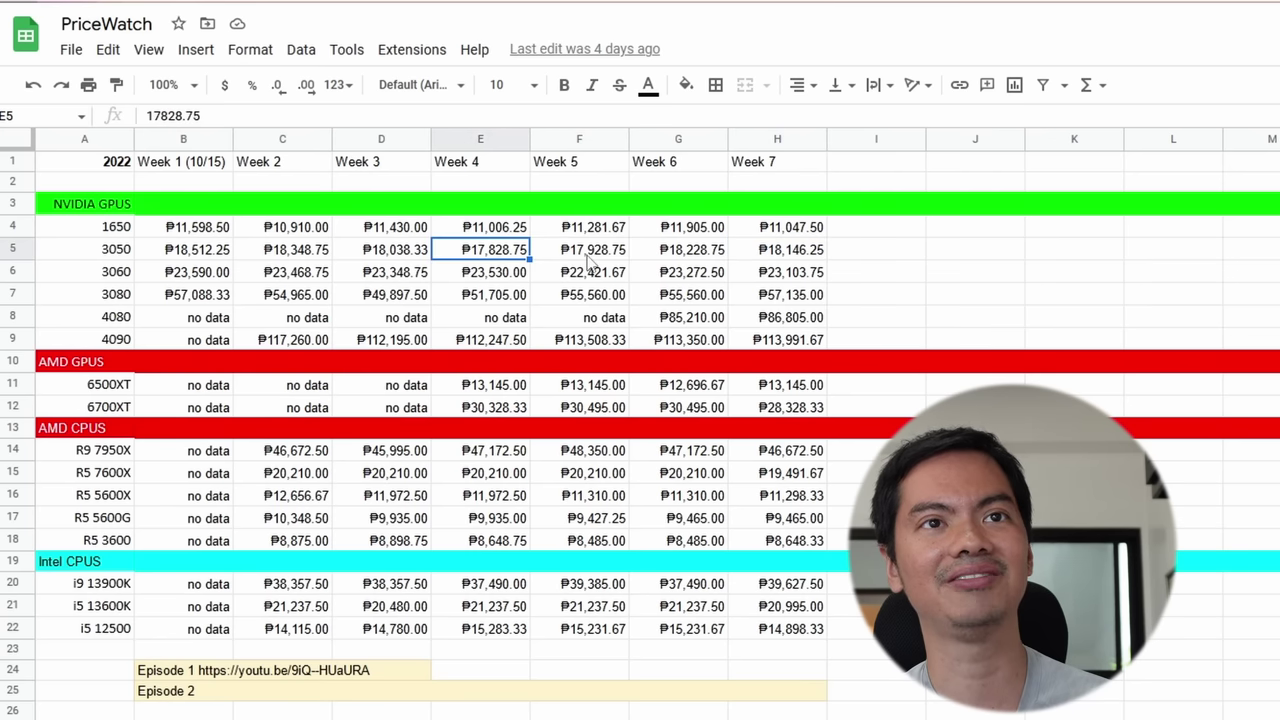
Step: Review the 3060's average prices from Week 4 back to Week 1, and from Week 7 back to Week 5
key(Down)
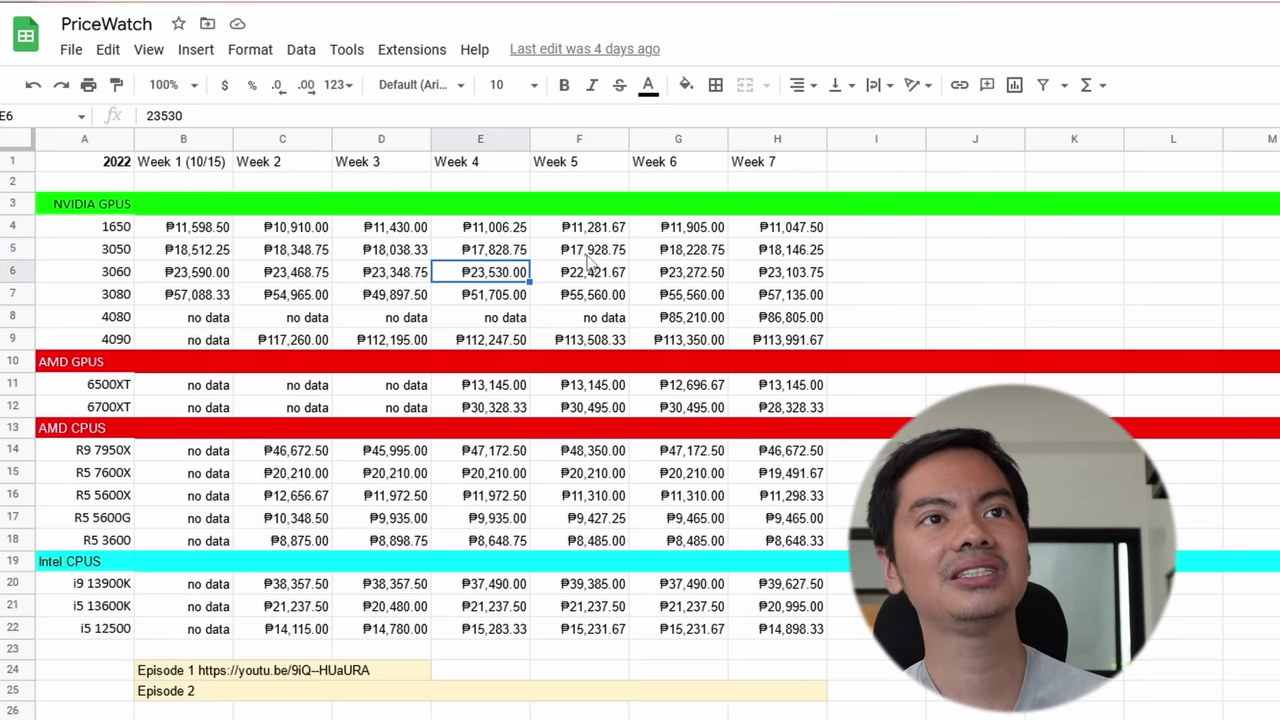
key(Left)
key(Left)
key(Left)
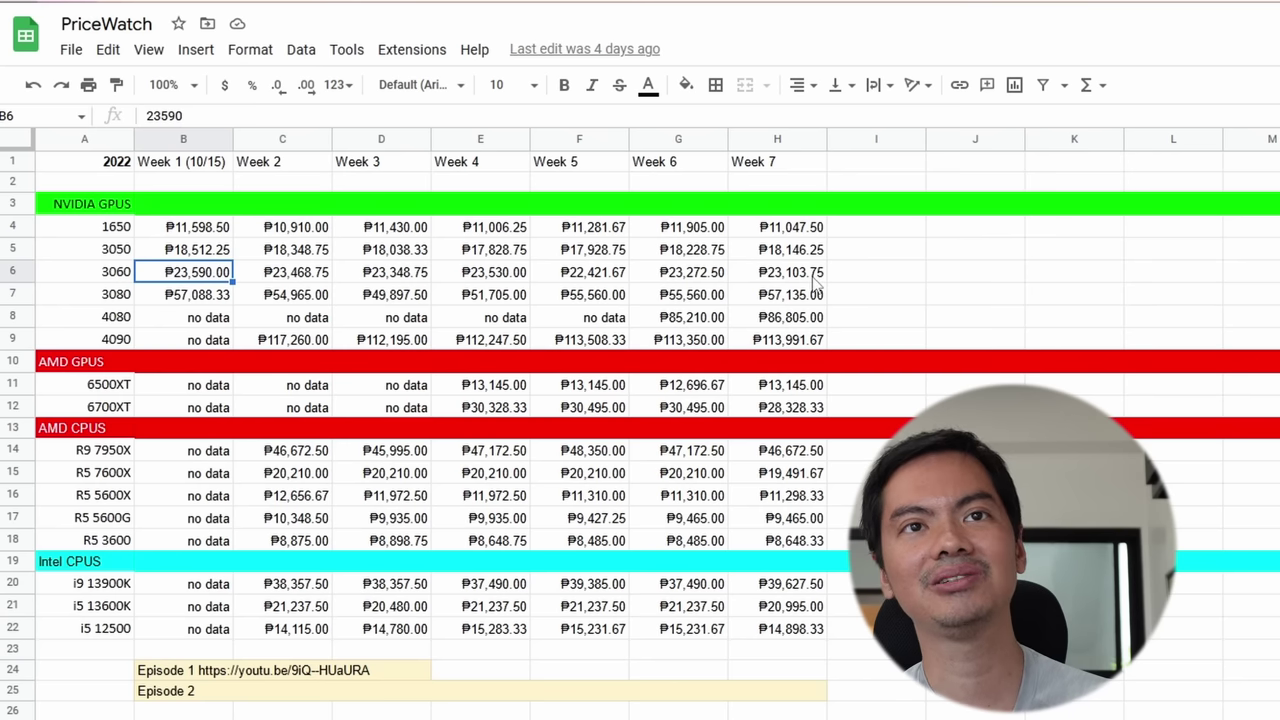
click(813, 278)
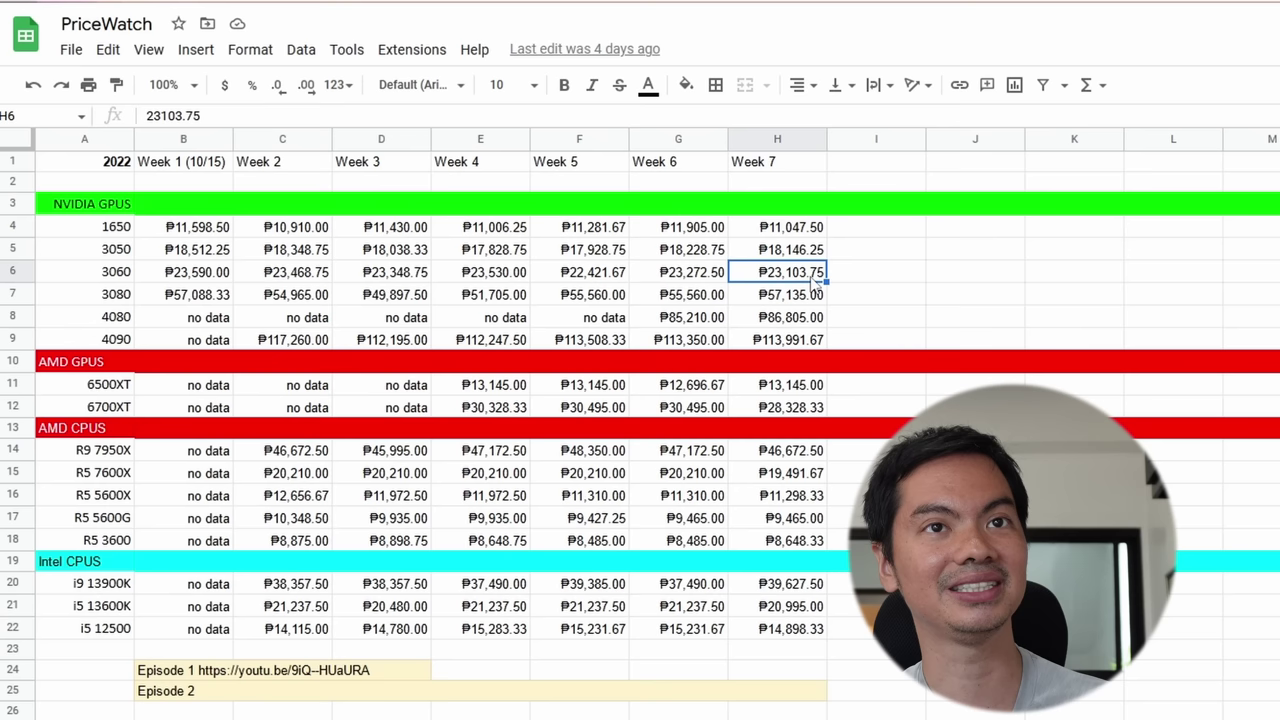
key(Left)
key(Left)
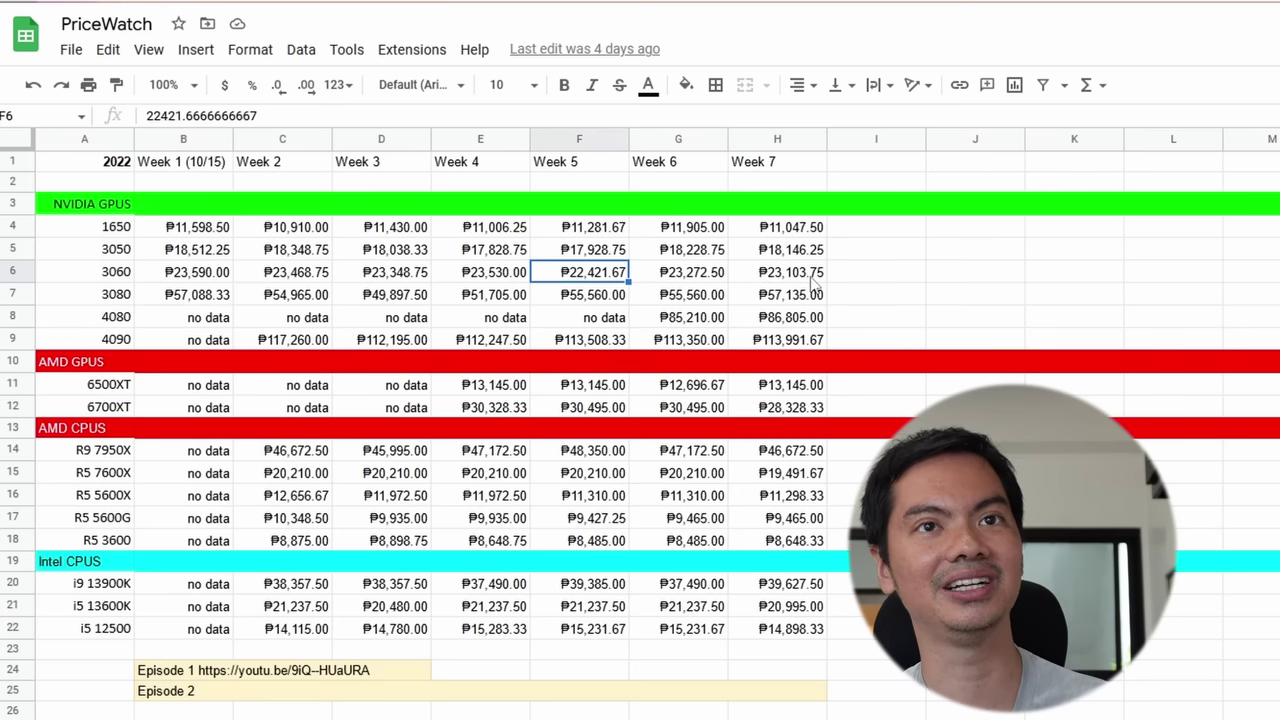
key(Down)
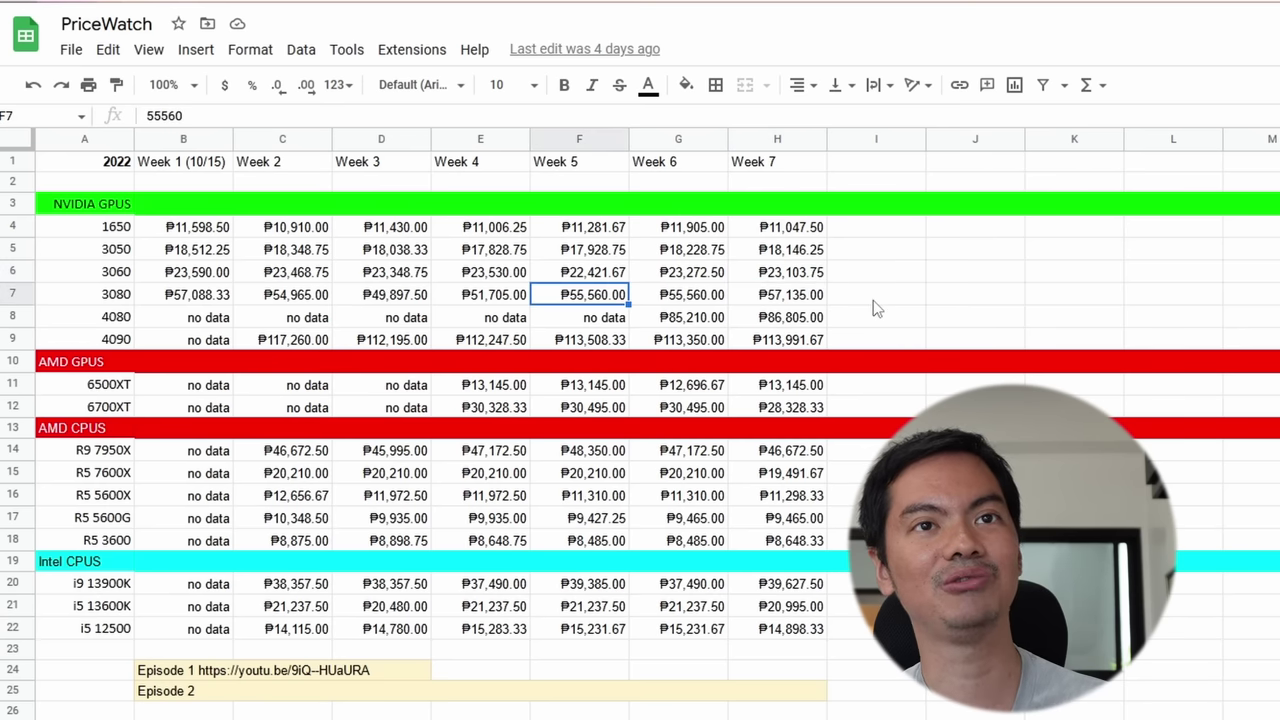
key(Up)
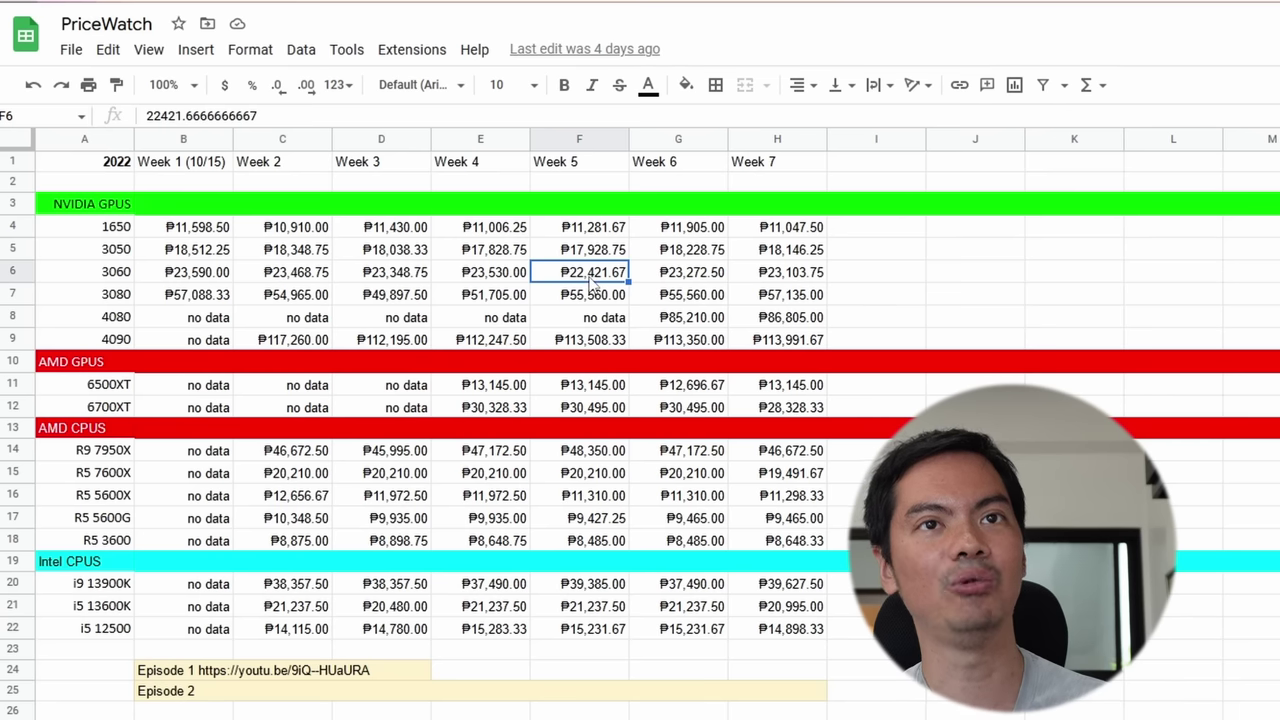
Step: Compare the 3060's Week 1 and Week 7 averages, and go back through the weeks to Week 4
click(173, 279)
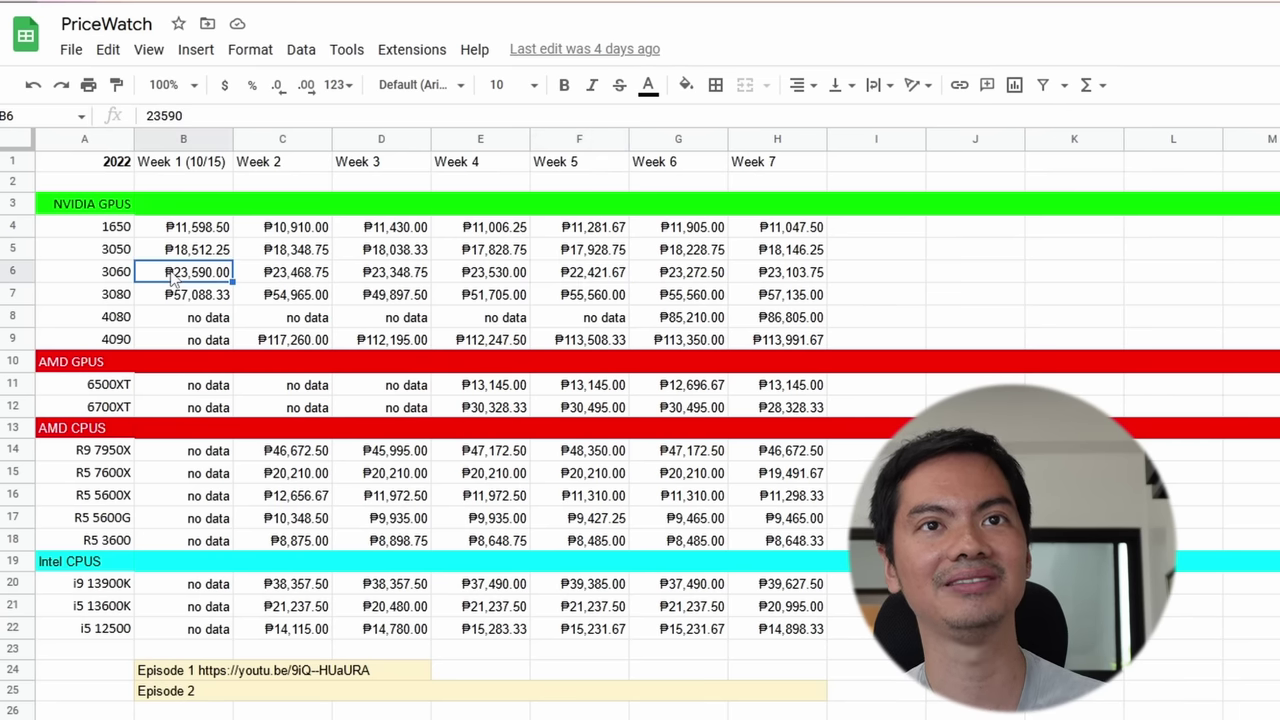
click(818, 275)
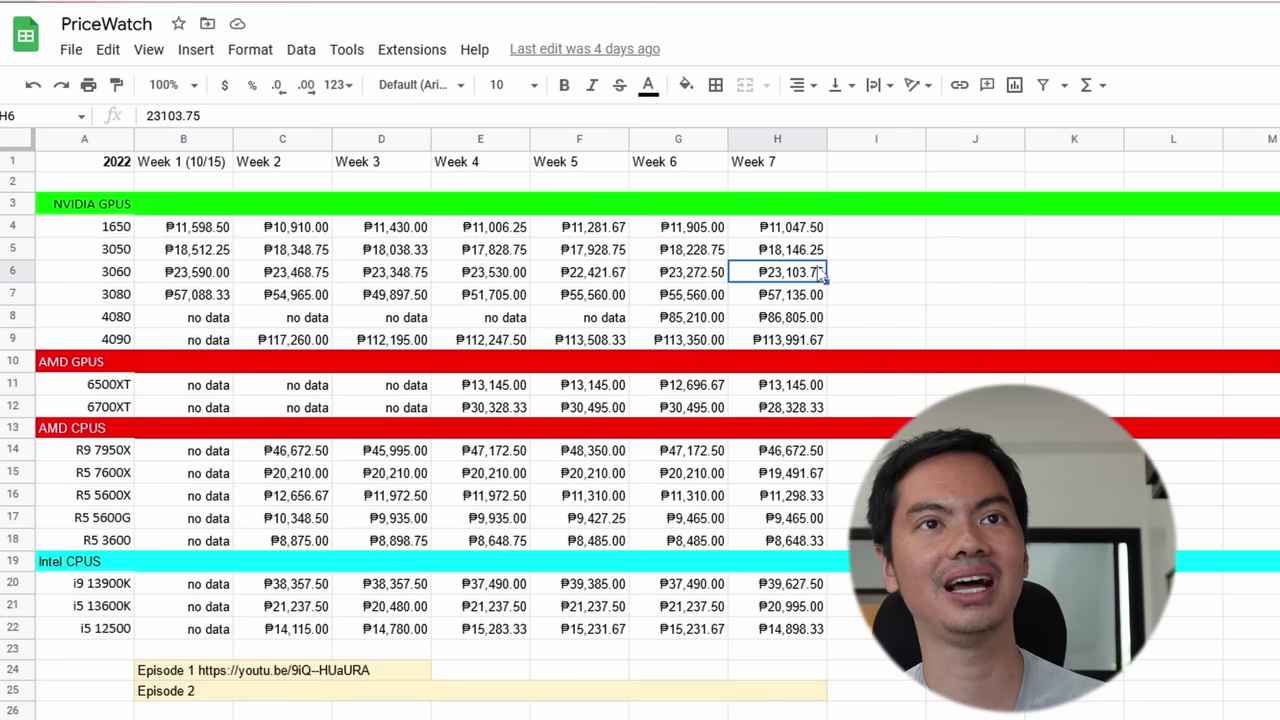
click(690, 278)
click(600, 280)
click(515, 283)
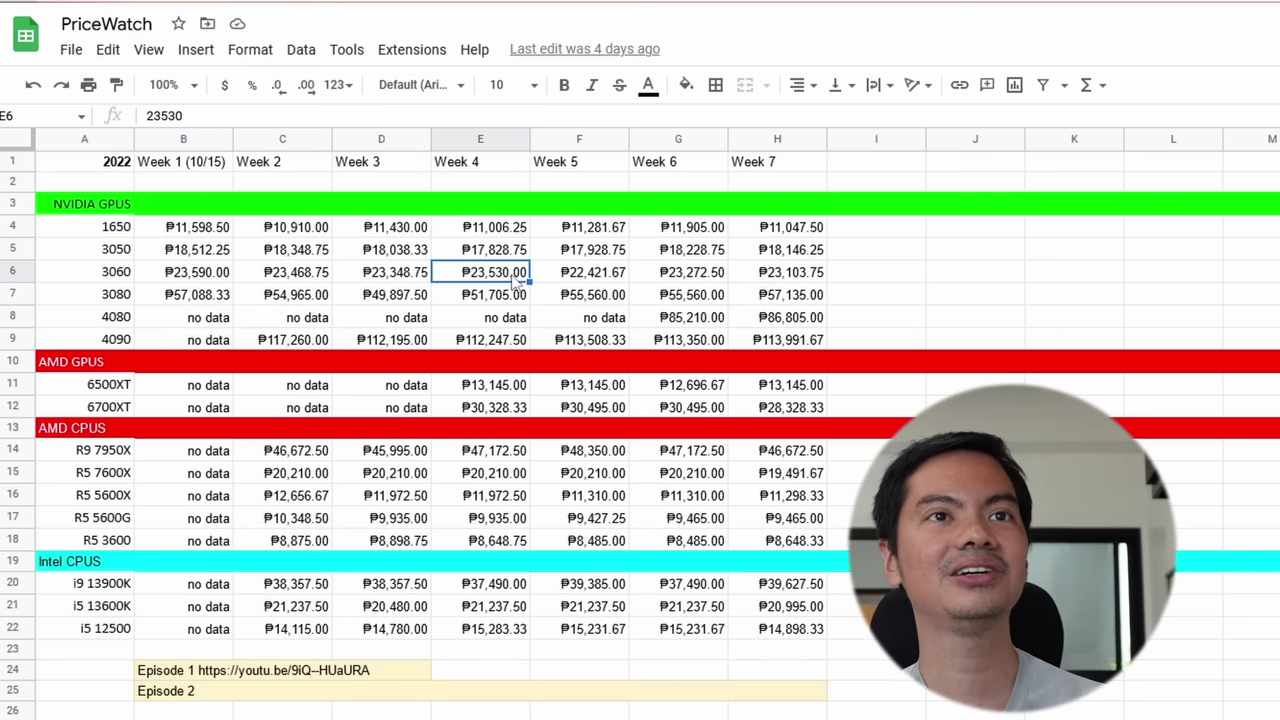
Step: Review the 3080's average prices from Week 2 to Week 7, and check the detailed 21-Nov graphics card prices
key(Down)
key(Left)
key(Left)
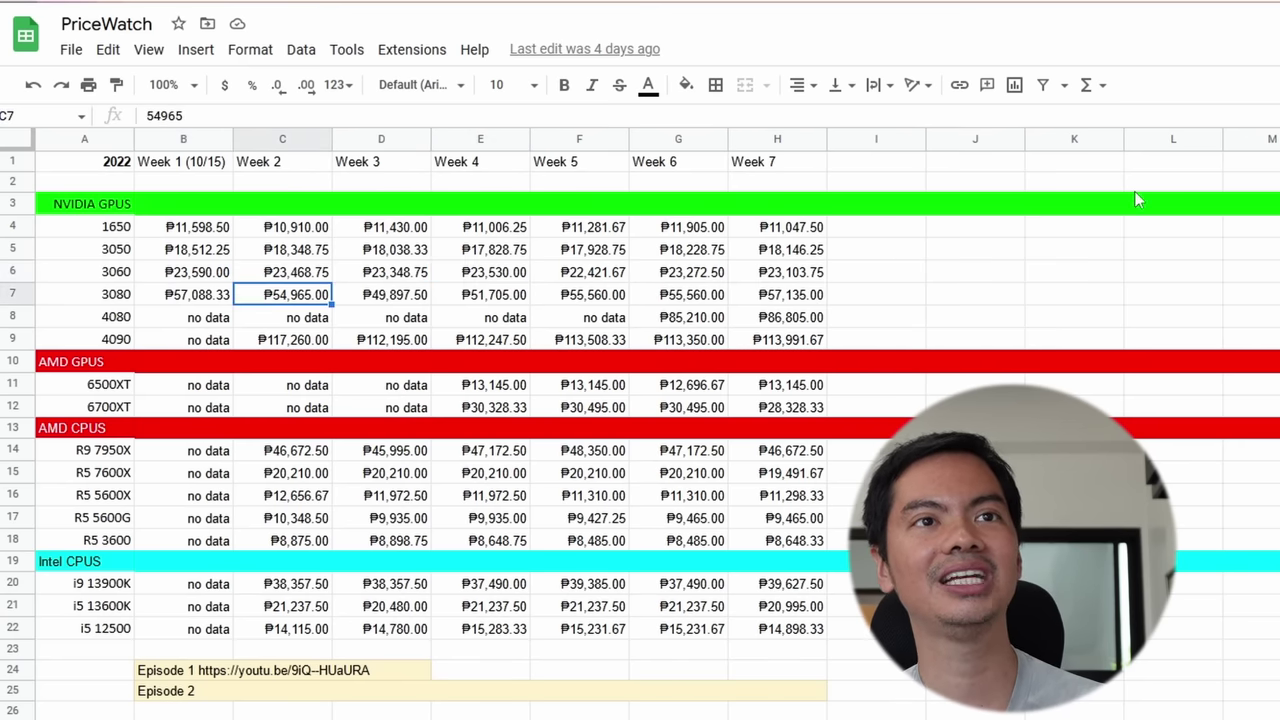
key(Right)
key(Right)
key(Right)
key(Right)
key(Right)
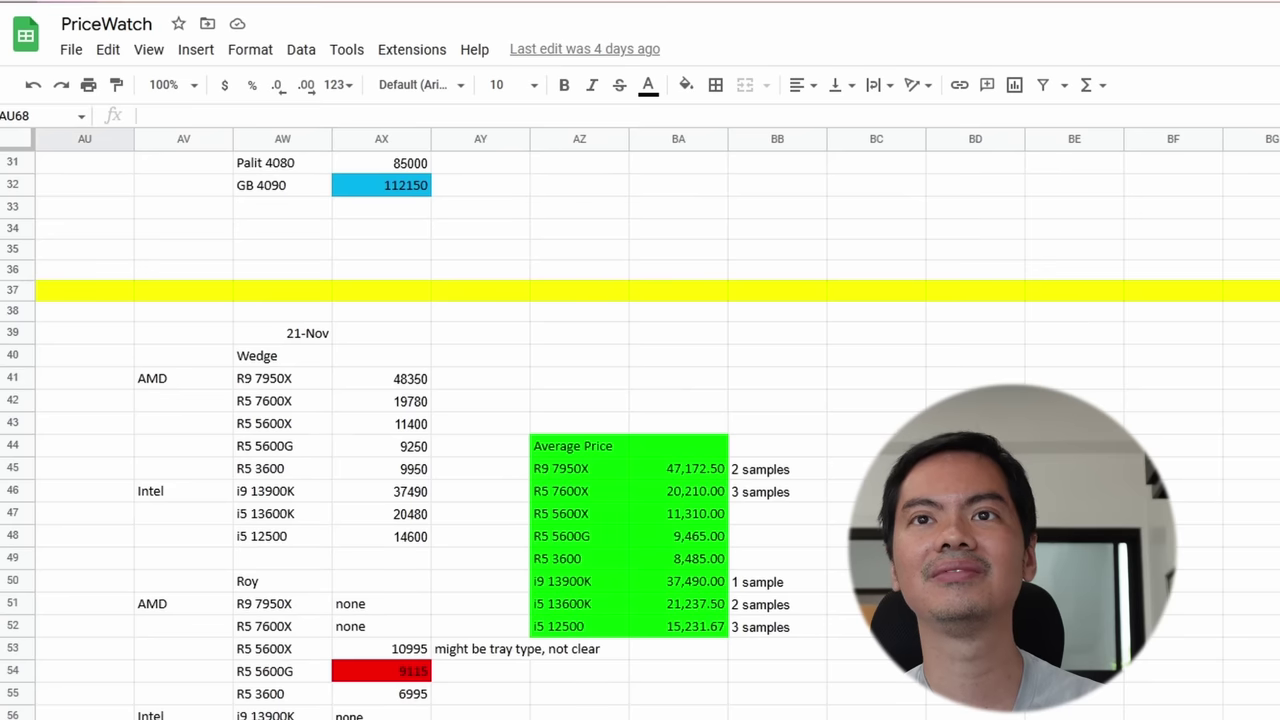
scroll(640, 400, up, 10)
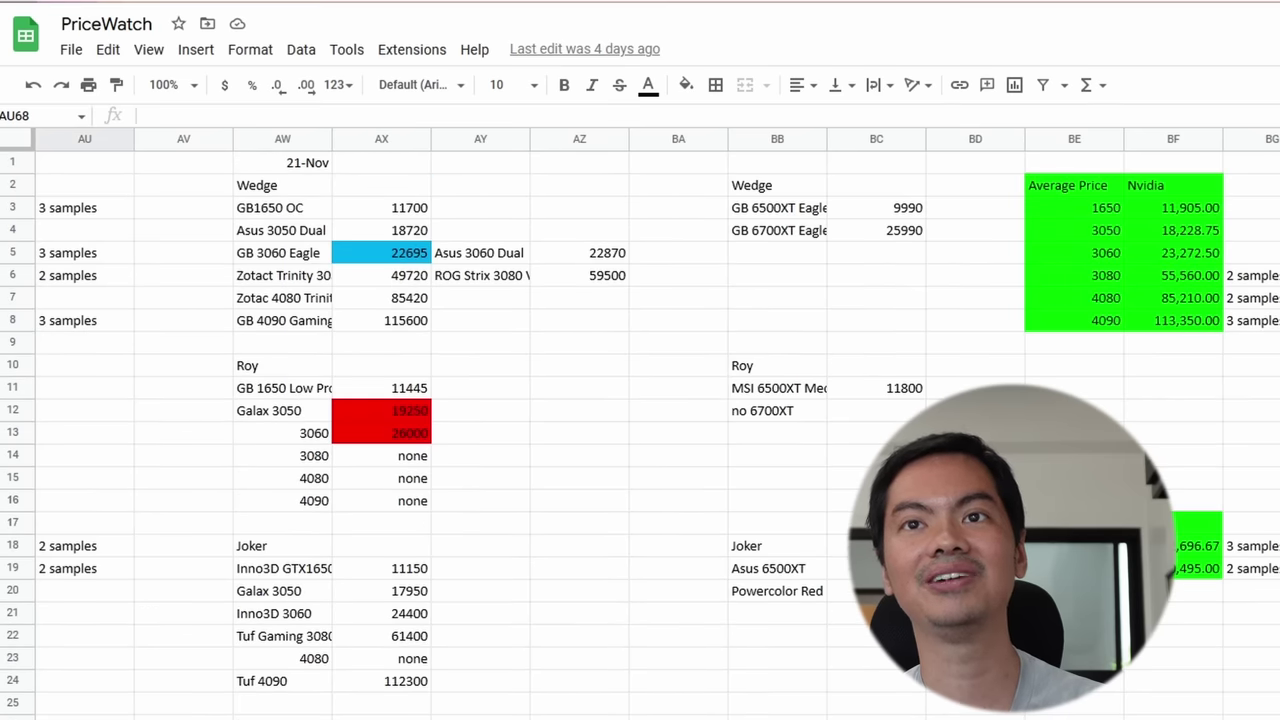
key(Up)
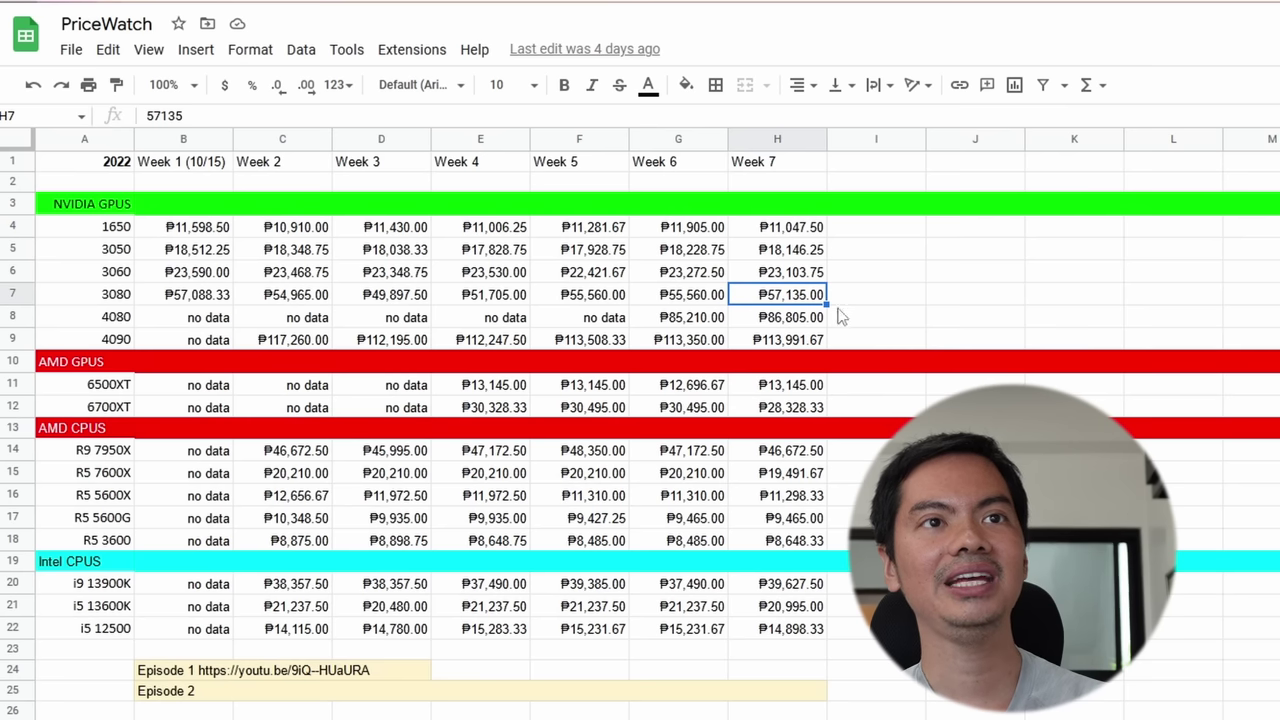
Step: Compare the 4080's average prices for Week 6 and Week 7 in the summary
click(810, 318)
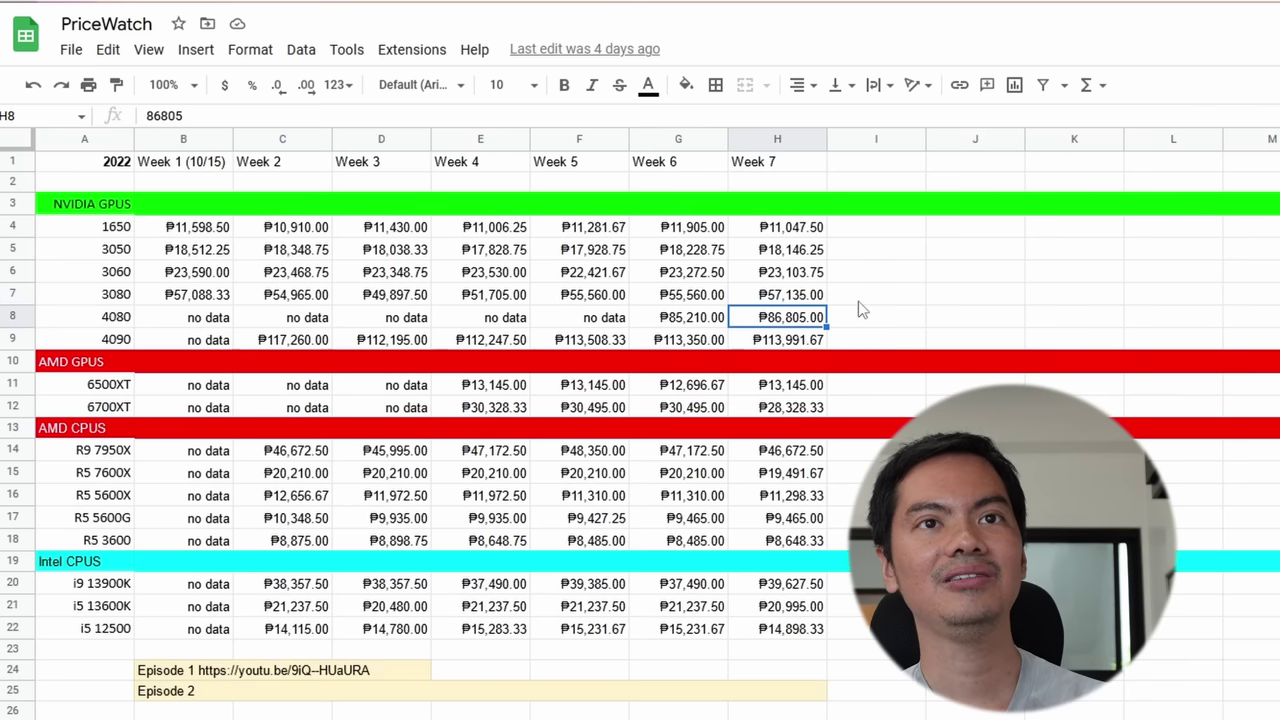
click(612, 320)
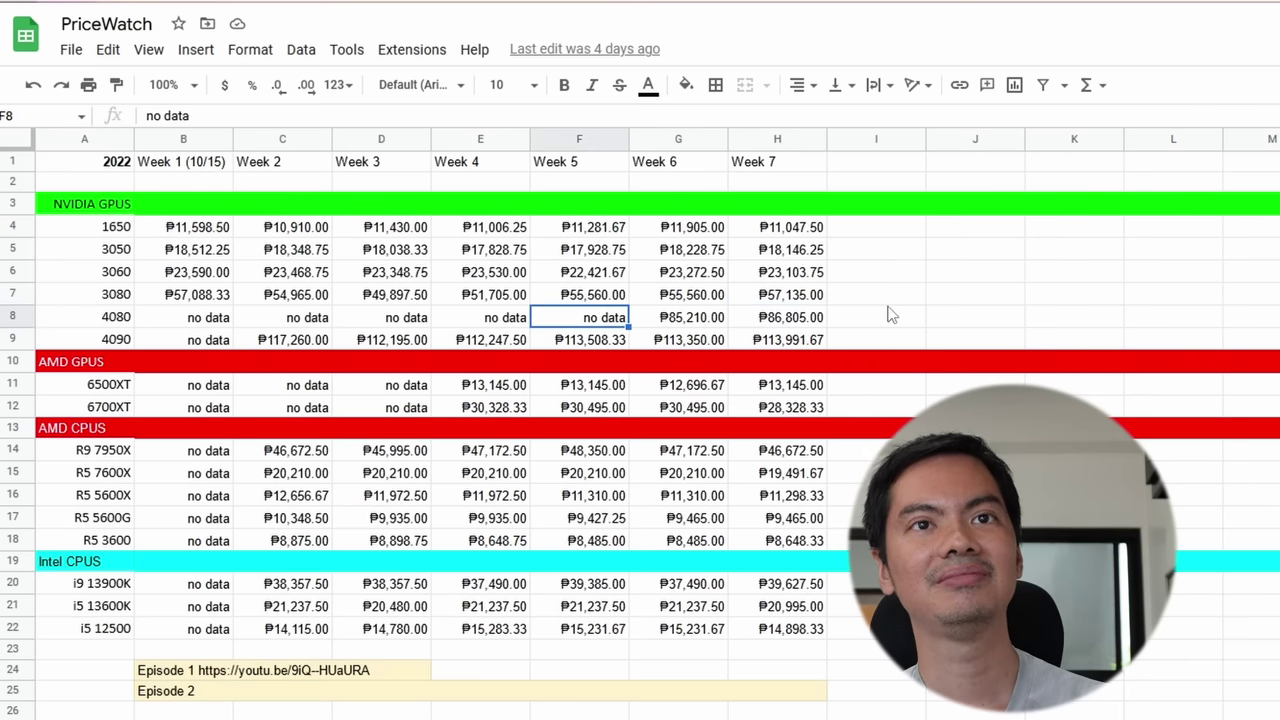
key(Right)
key(Right)
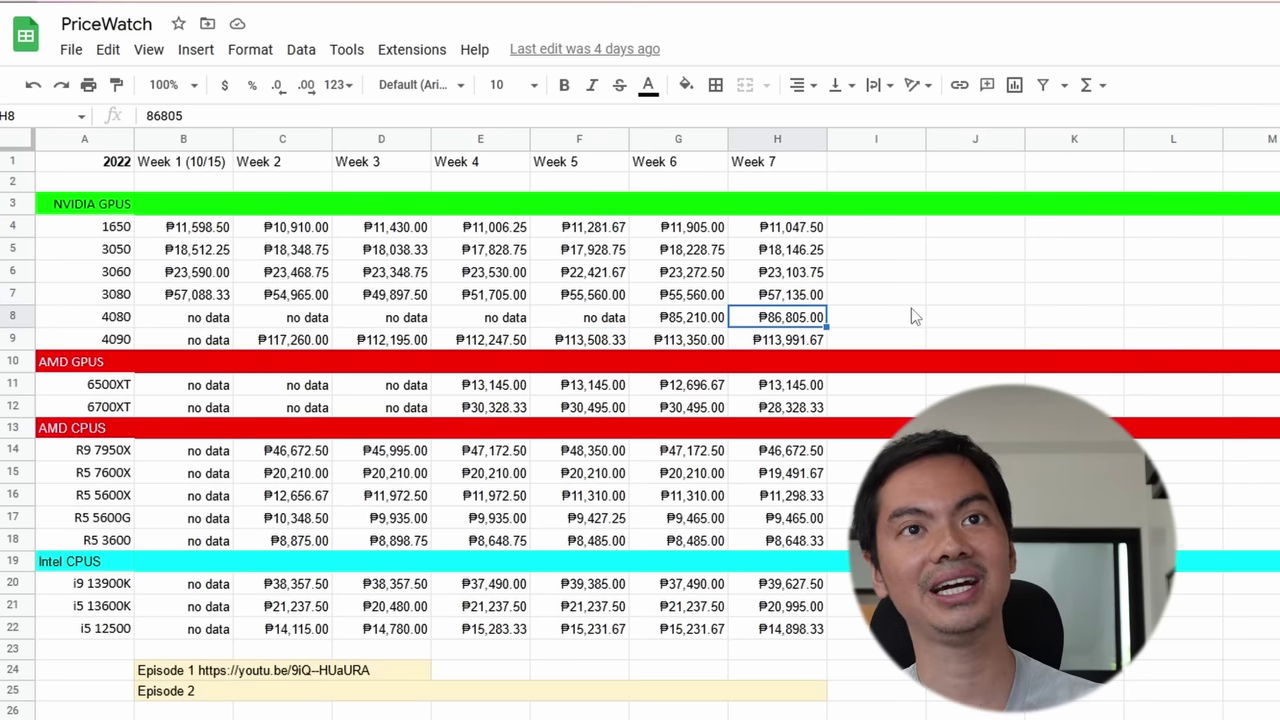
key(Left)
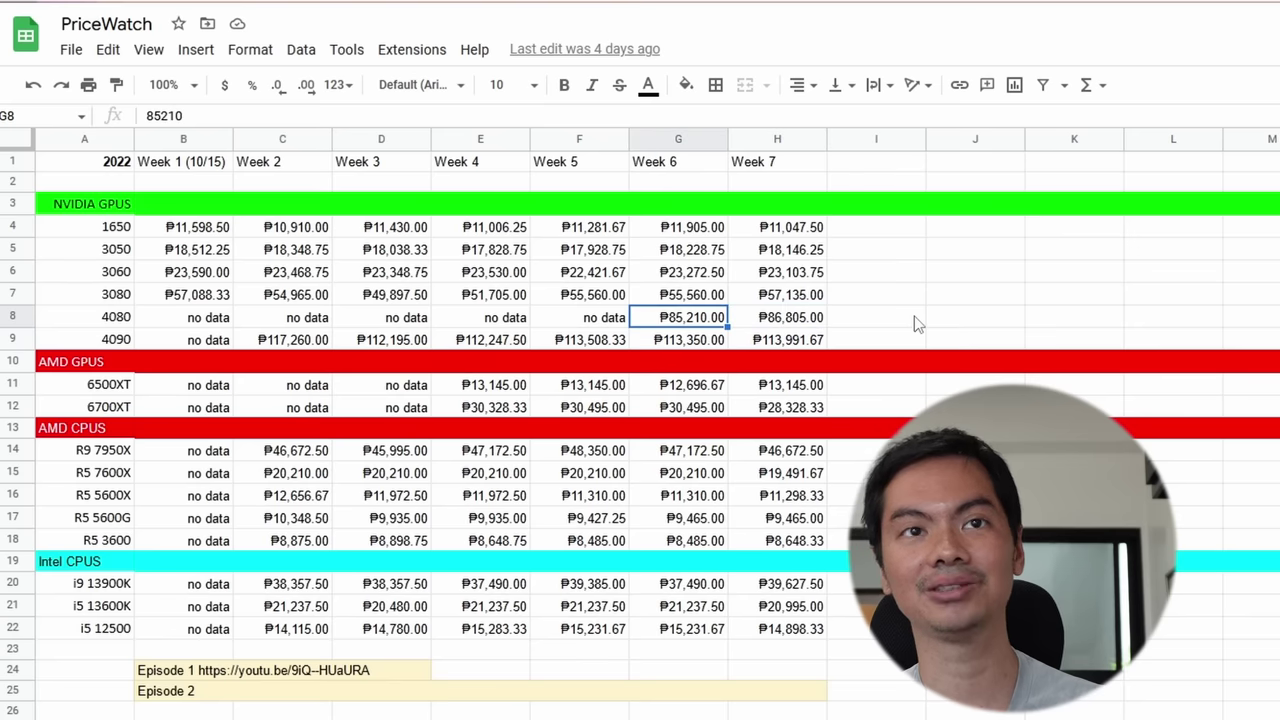
key(Right)
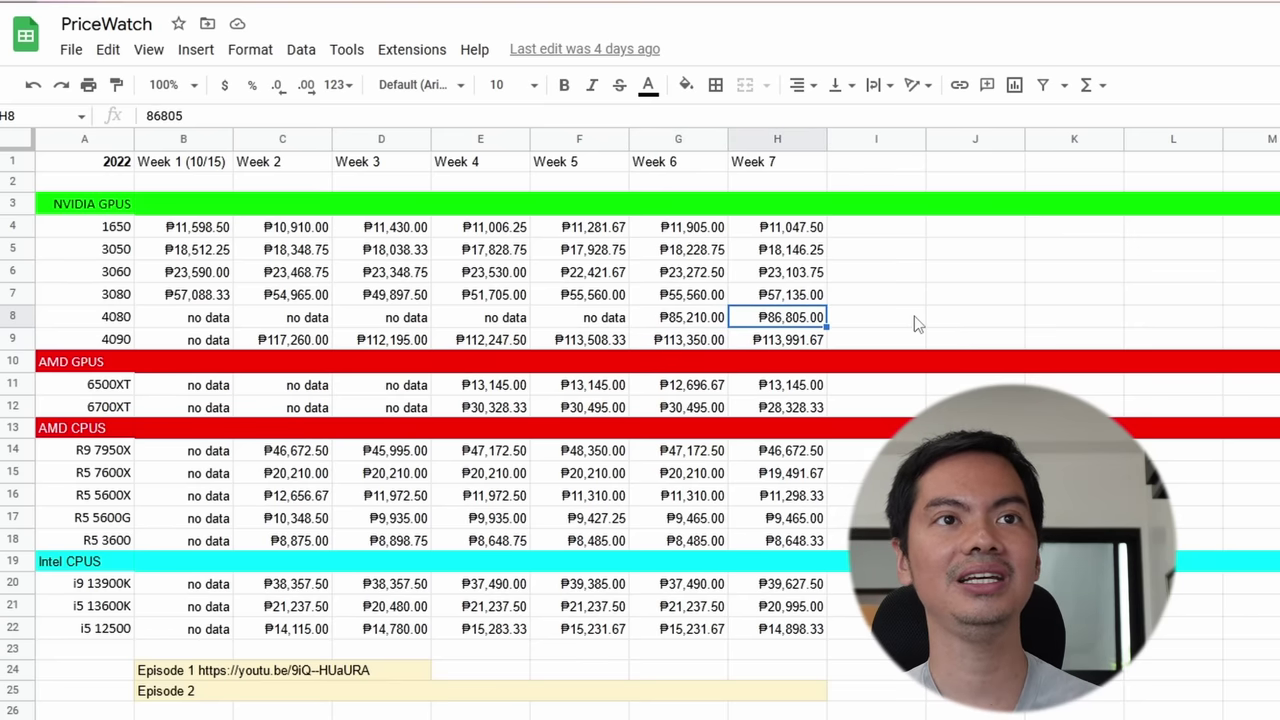
Step: Review the 4090's average prices for Week 6, Week 3 and Week 2
key(Down)
key(Left)
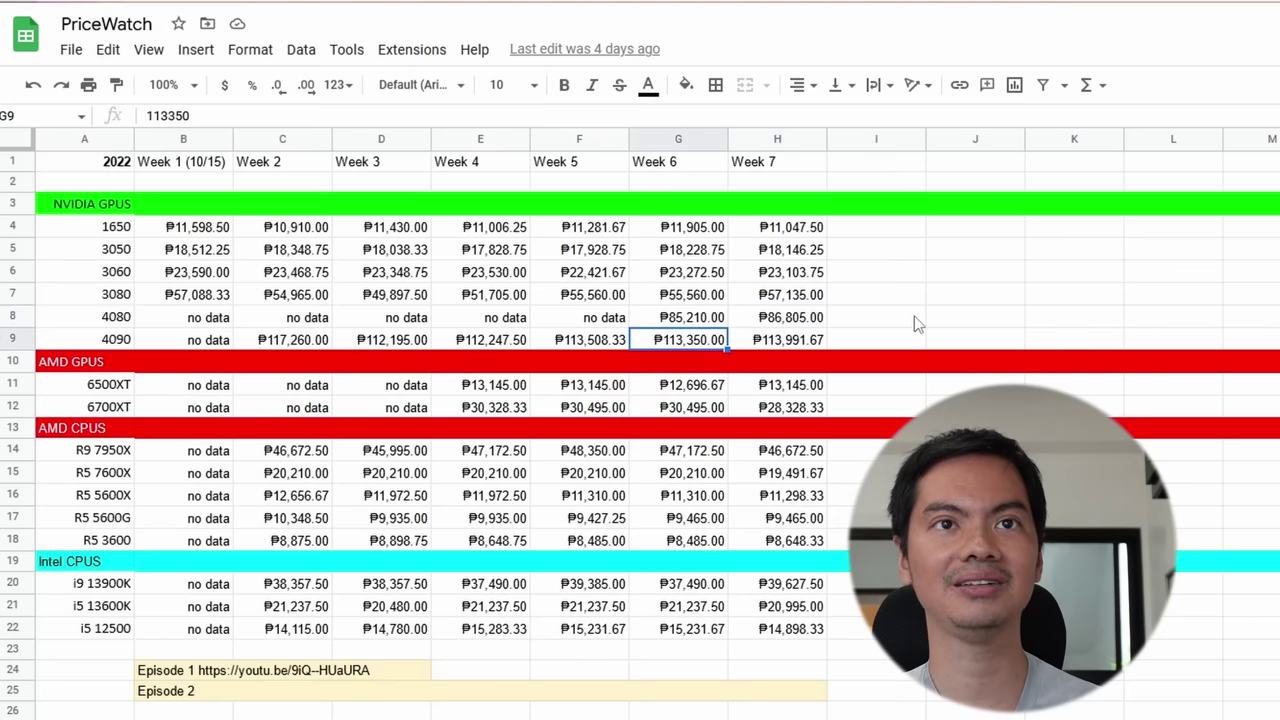
key(Home)
key(Right)
key(Right)
key(Right)
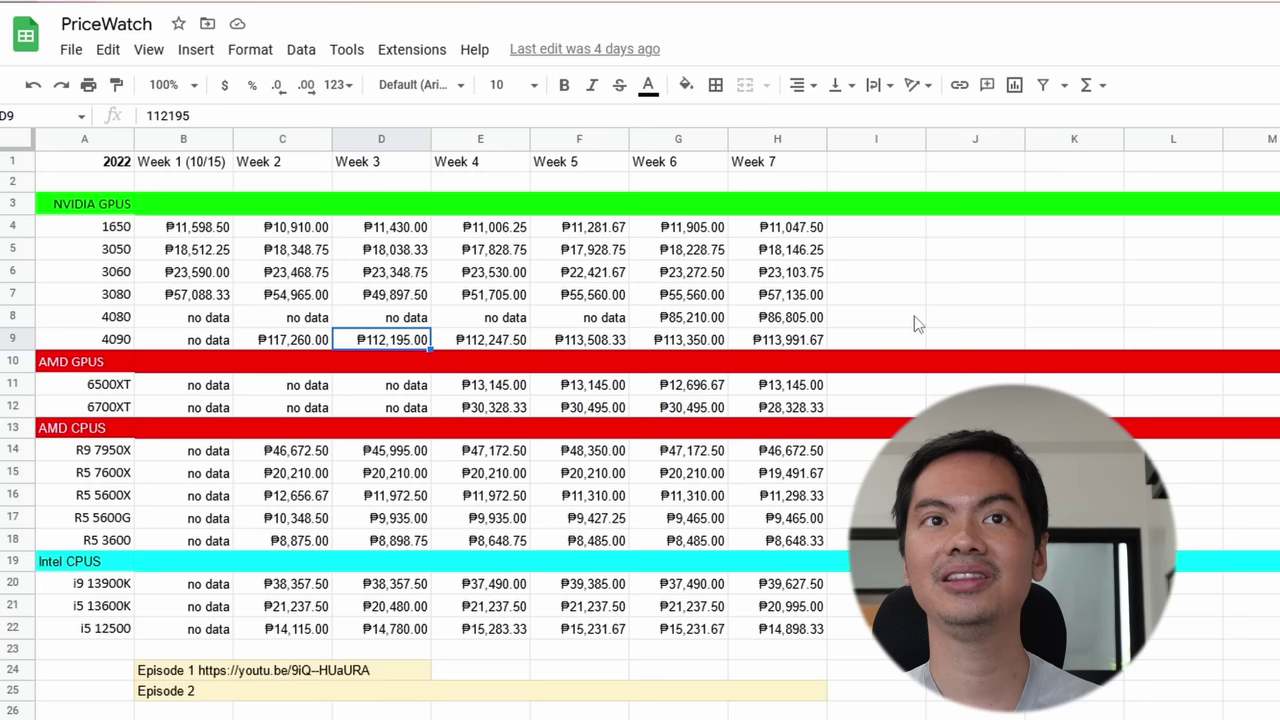
key(Left)
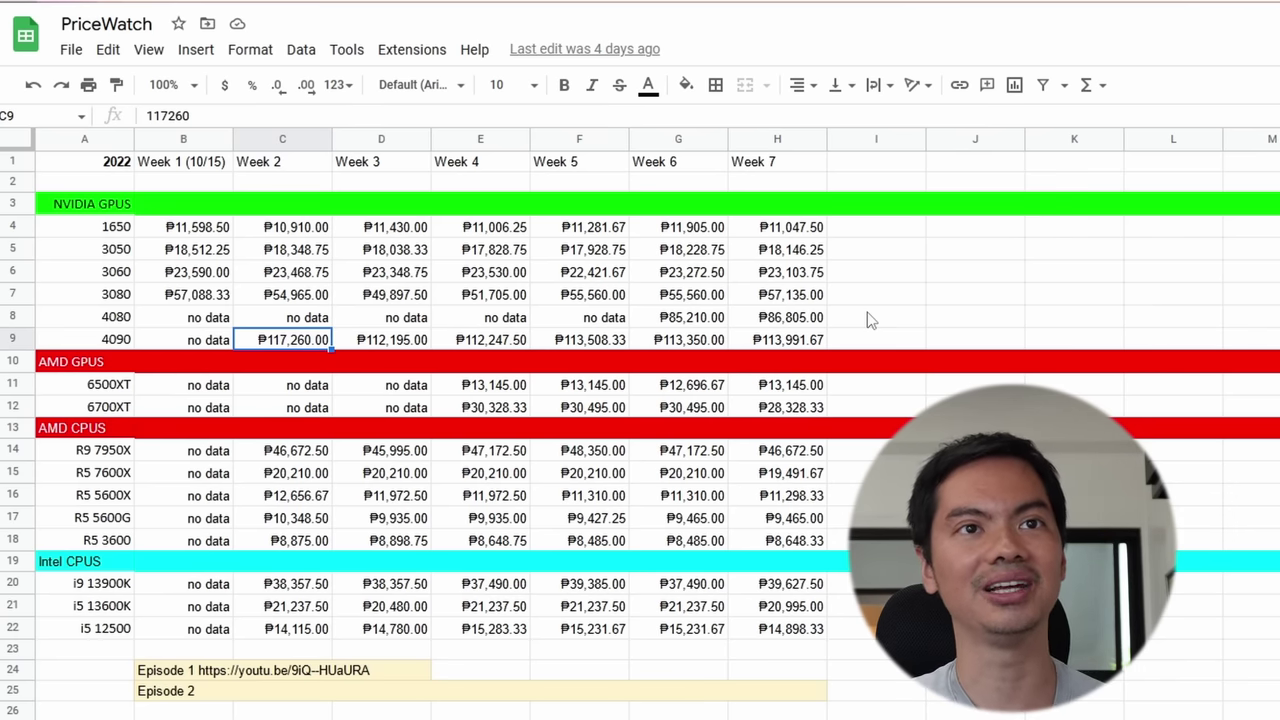
Step: Go to the AMD GPUs section and check the Week 4 averages of the 6500XT and 6700XT
key(Down)
key(Left)
key(Left)
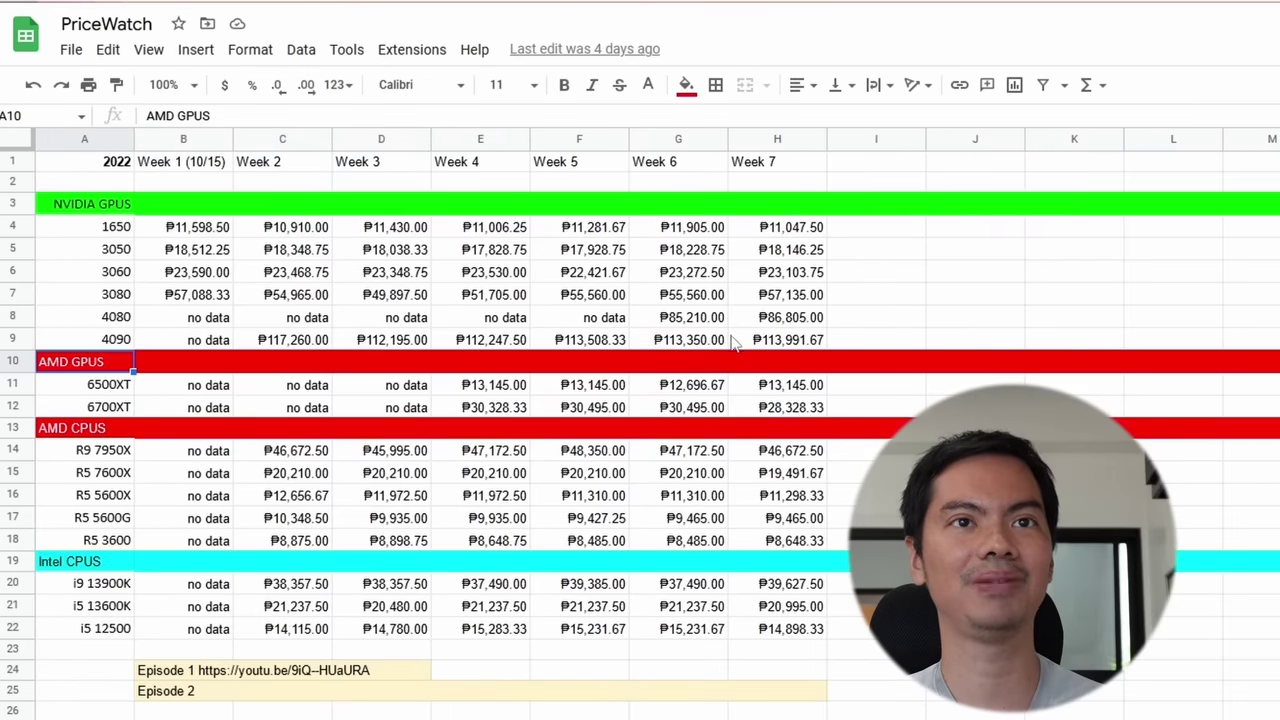
click(509, 390)
key(Down)
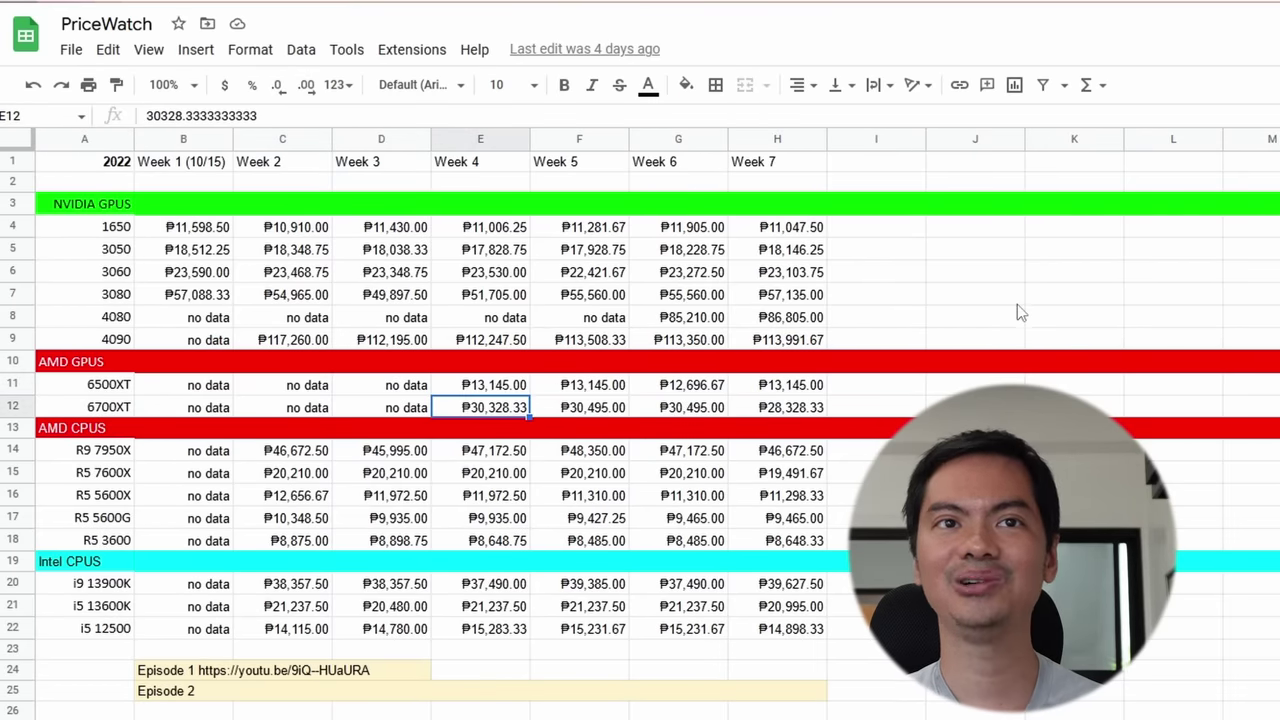
Step: Compare the 6500XT's average prices from Week 4 through Week 7
key(Up)
key(Right)
key(Right)
key(Right)
key(Left)
key(Left)
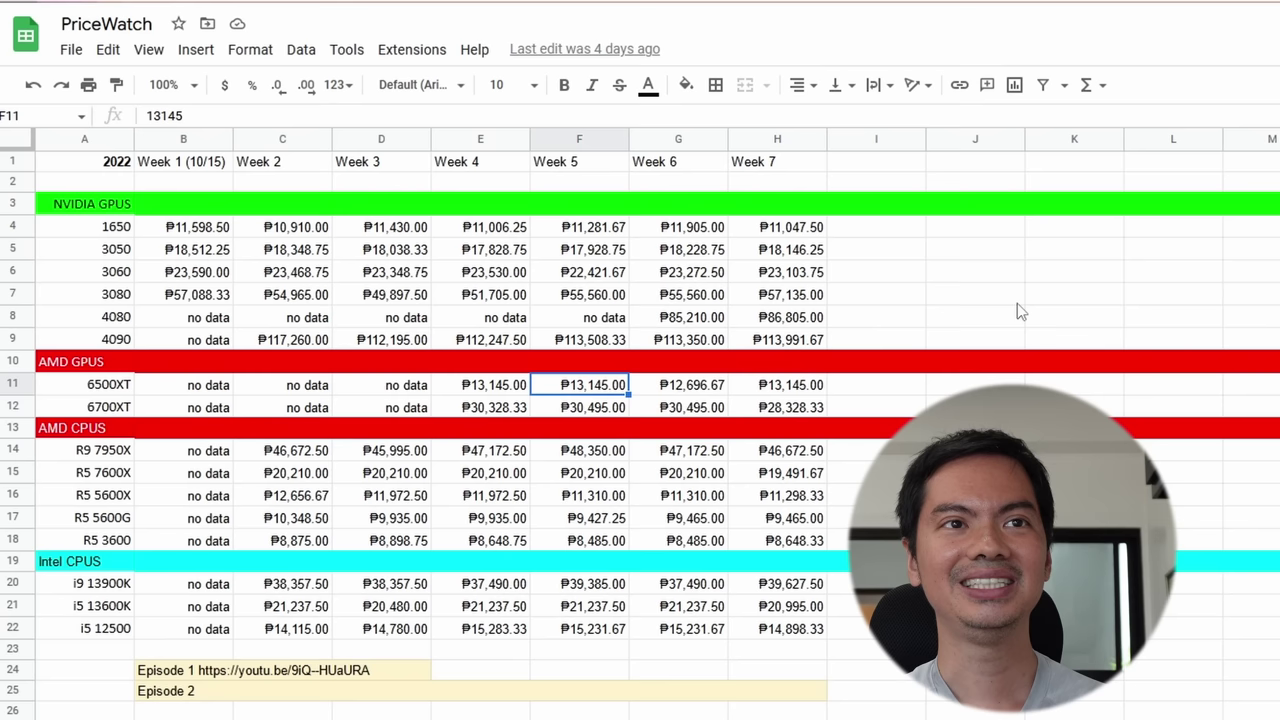
key(Left)
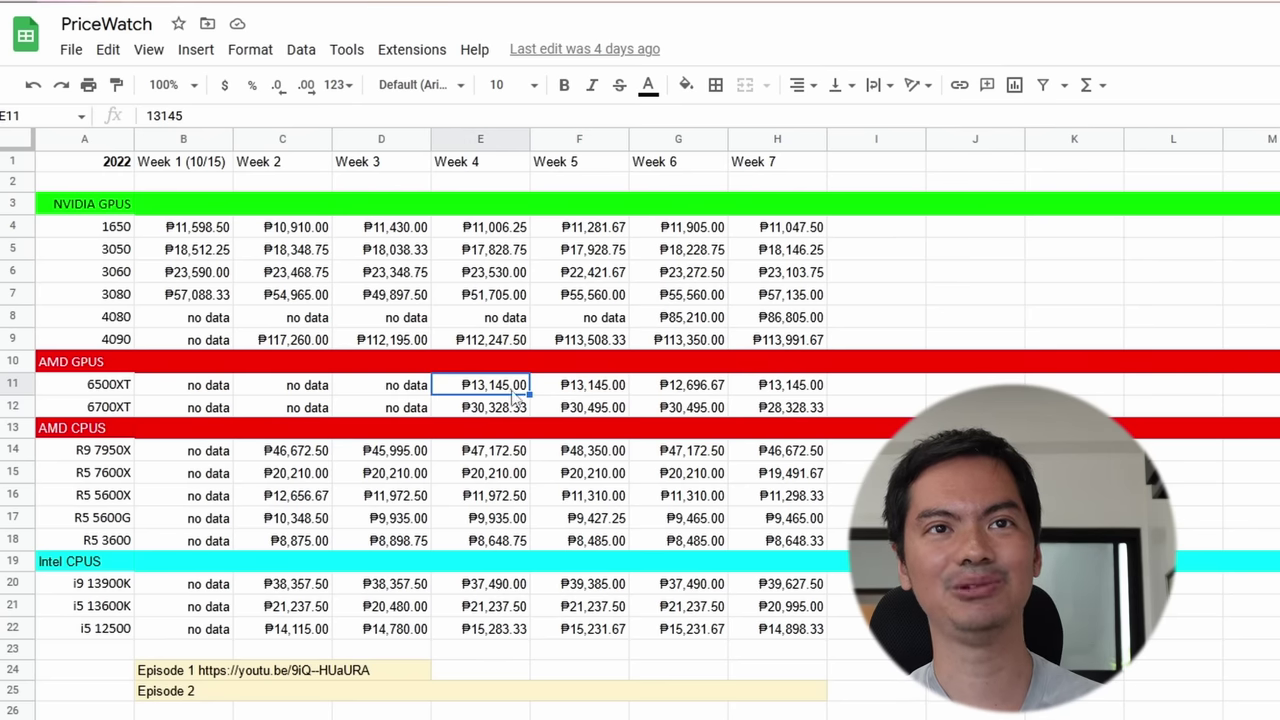
key(Right)
key(Right)
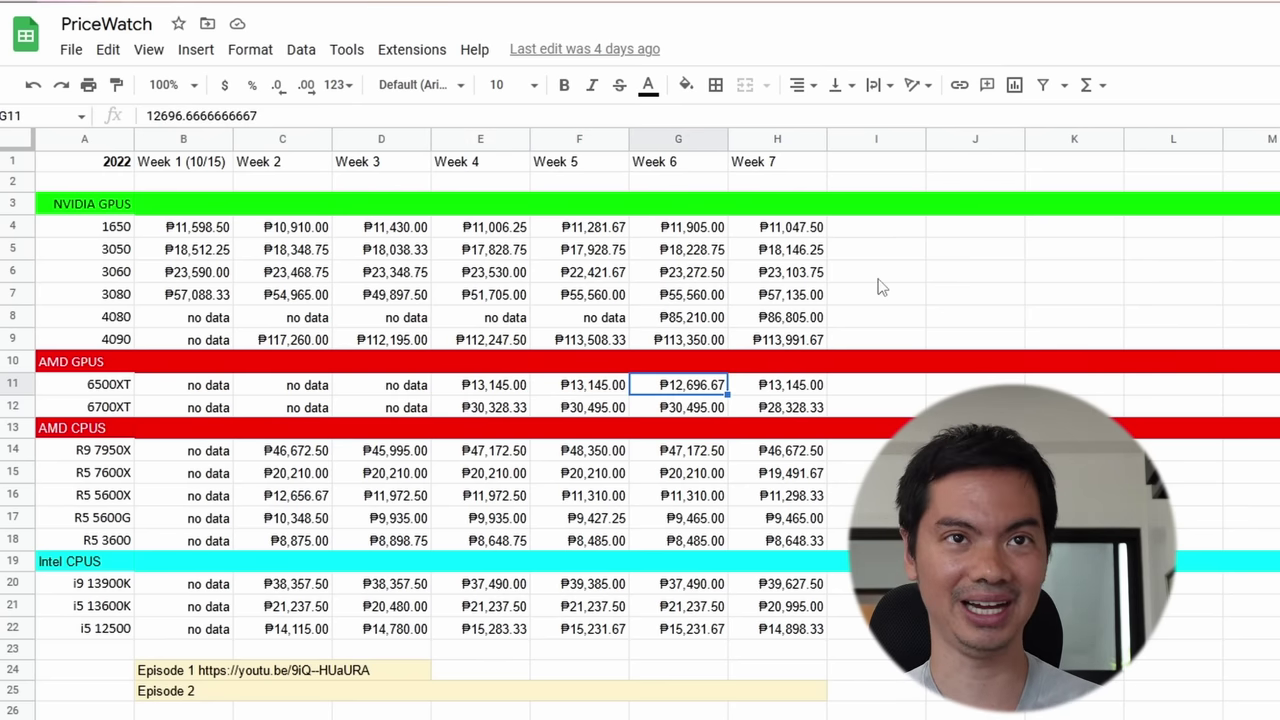
key(Right)
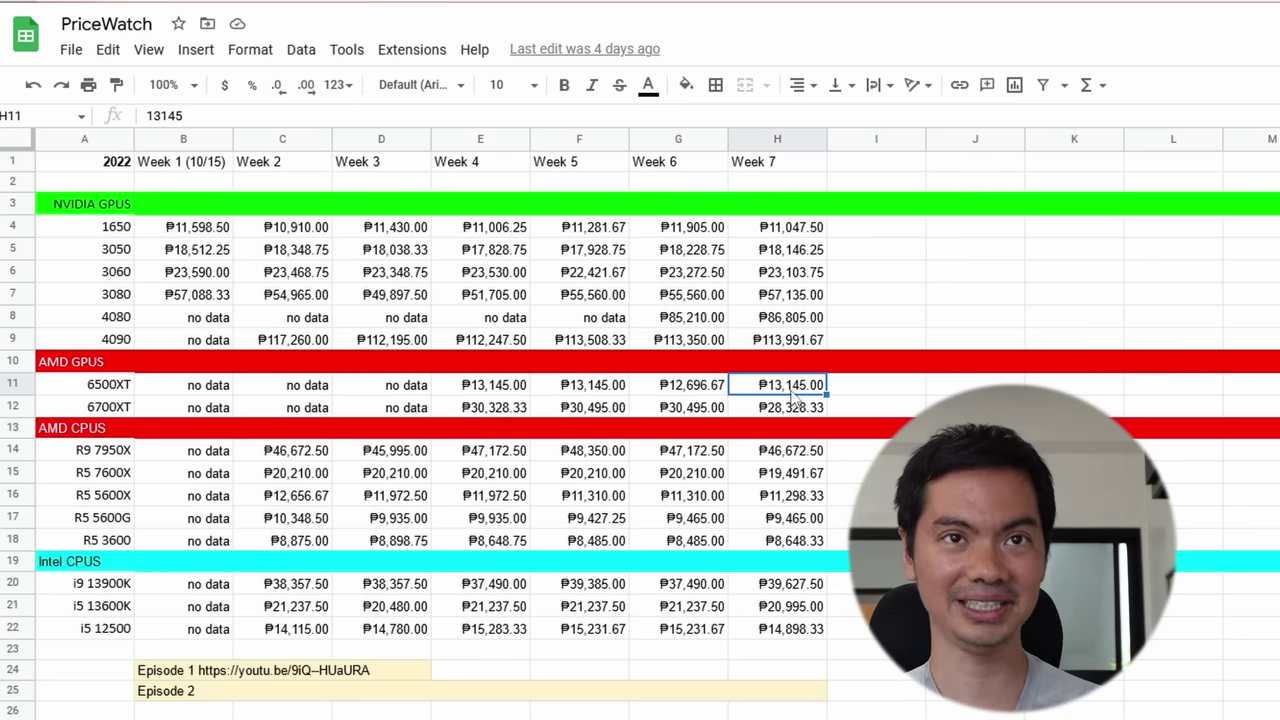
Step: Compare the 6700XT's Week 4 and Week 7 averages, and check the Week 7 averages of the R9 7950X and R5 7600X
click(521, 414)
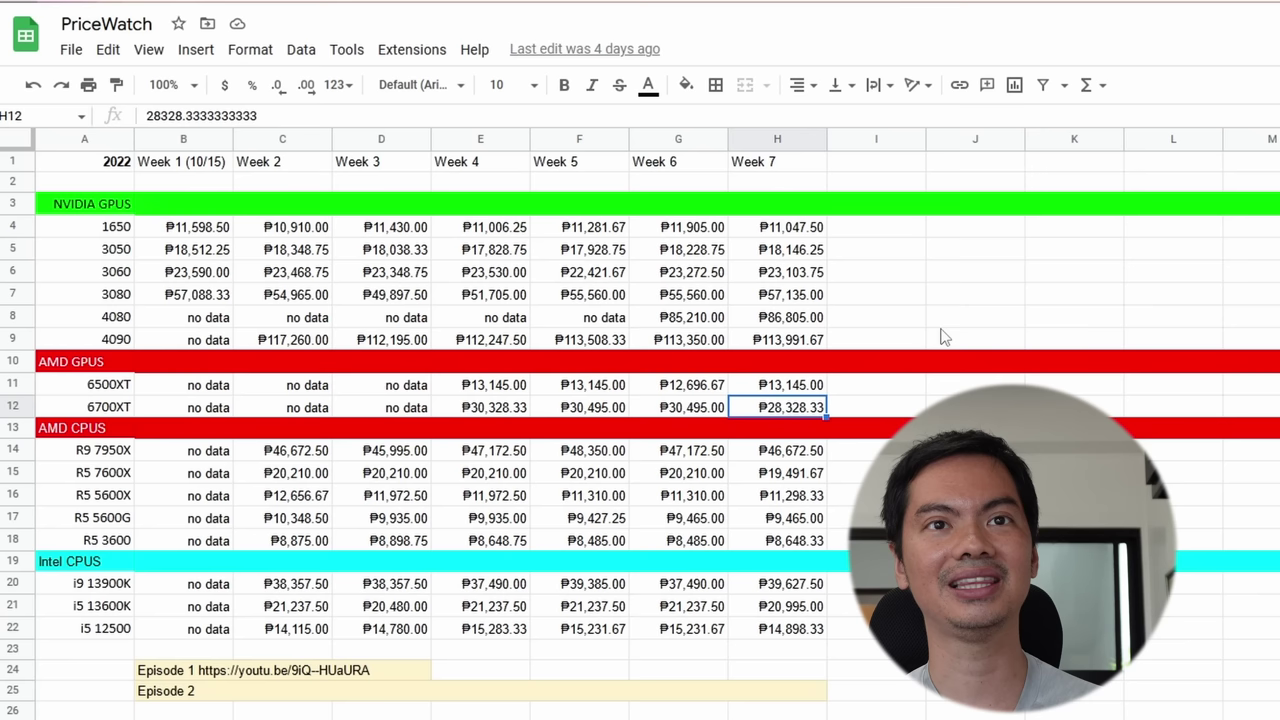
click(782, 455)
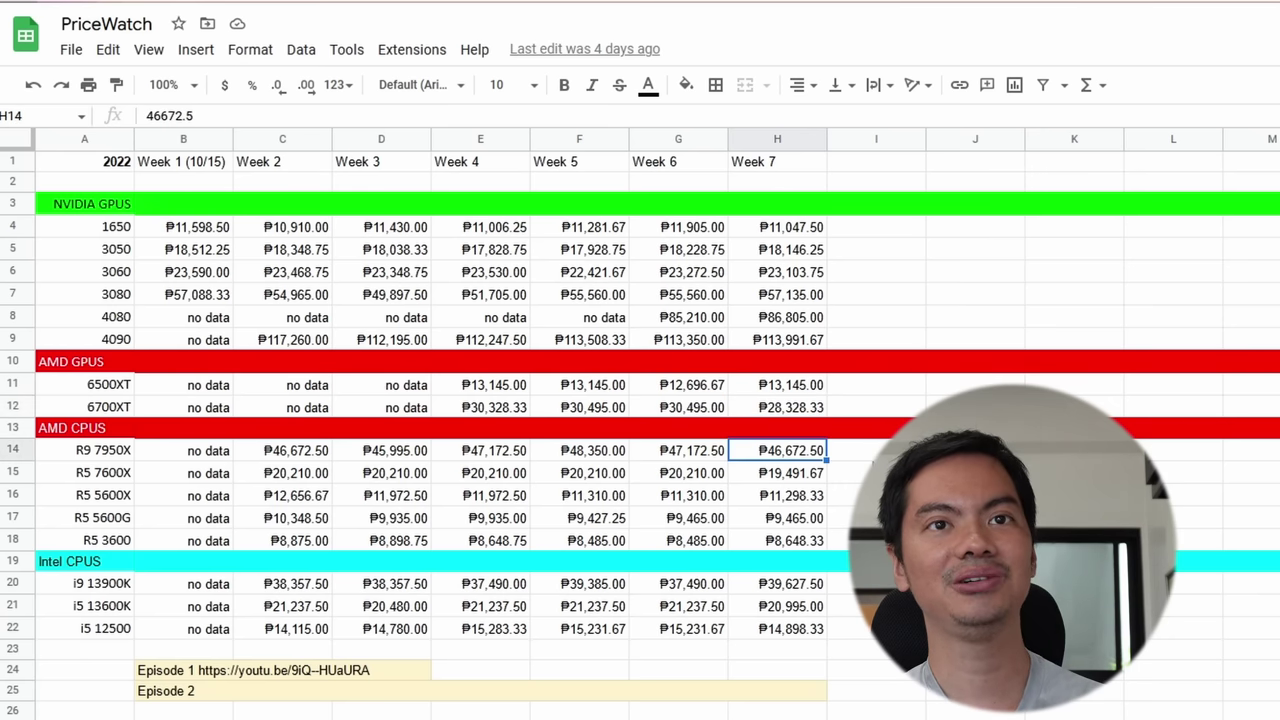
click(777, 473)
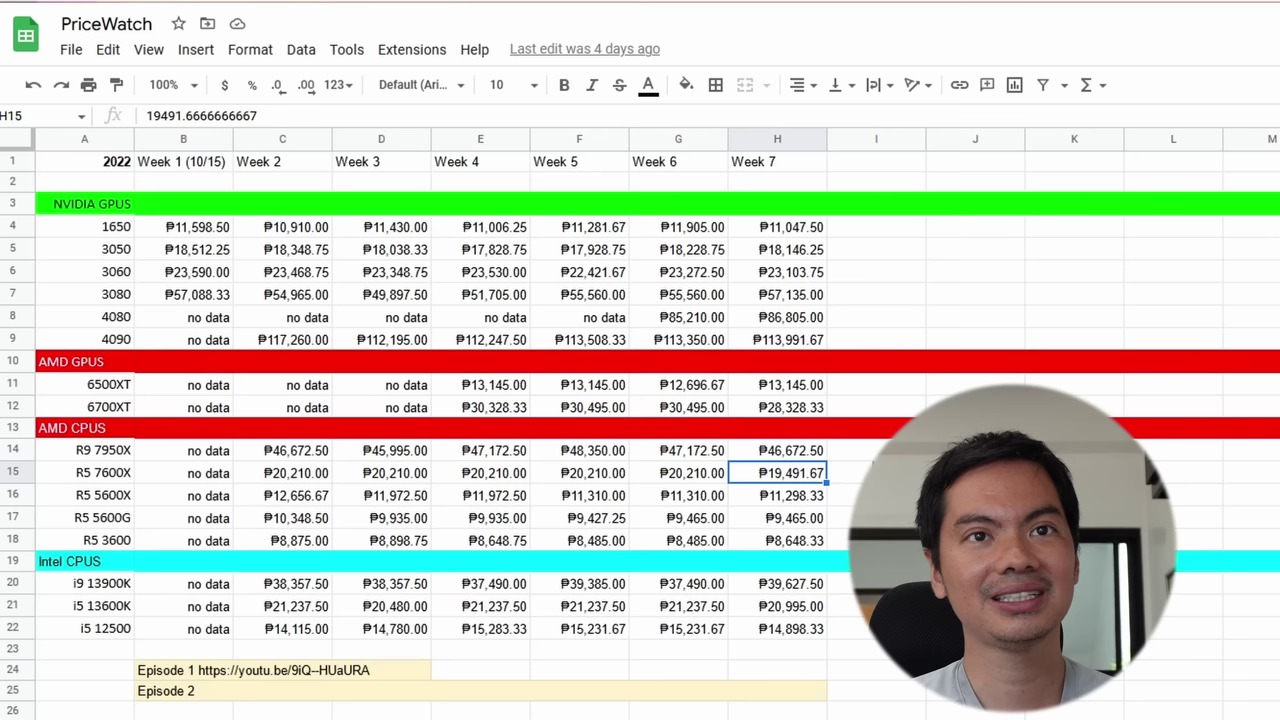
Step: Review the R5 5600X's average prices from Week 7 back to Week 2
key(Down)
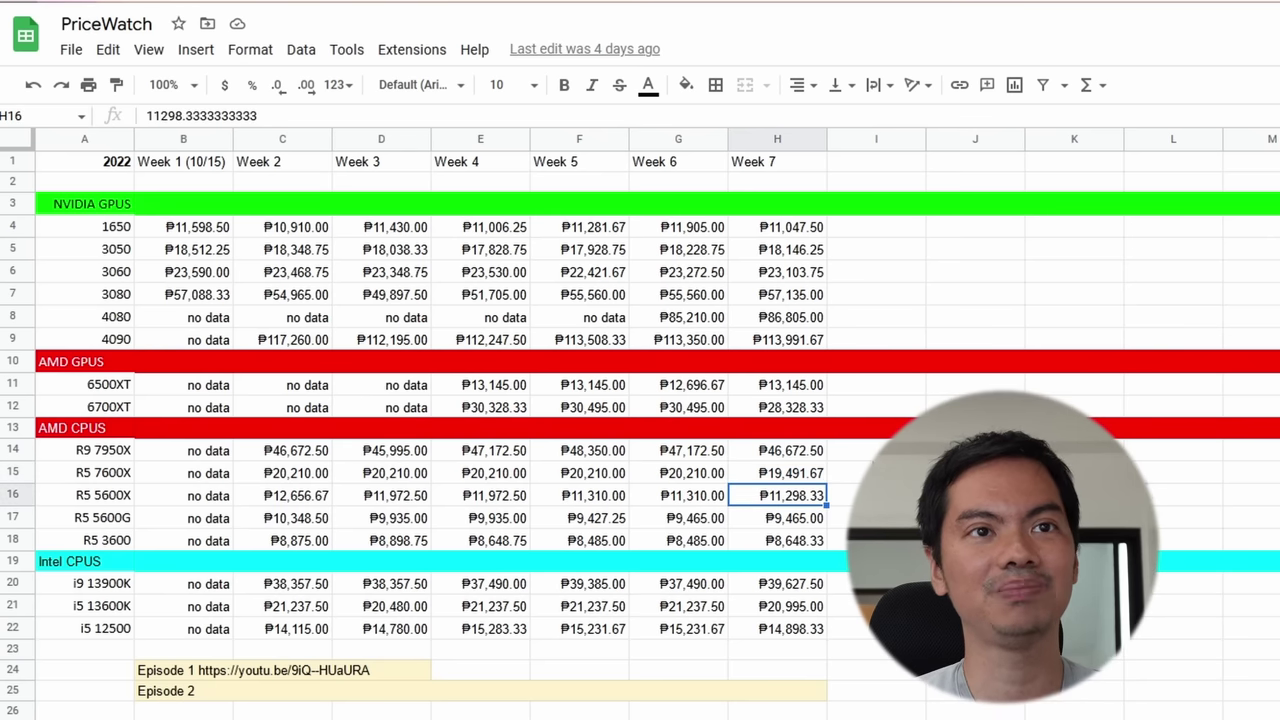
key(Left)
key(Left)
key(Left)
key(Left)
key(Left)
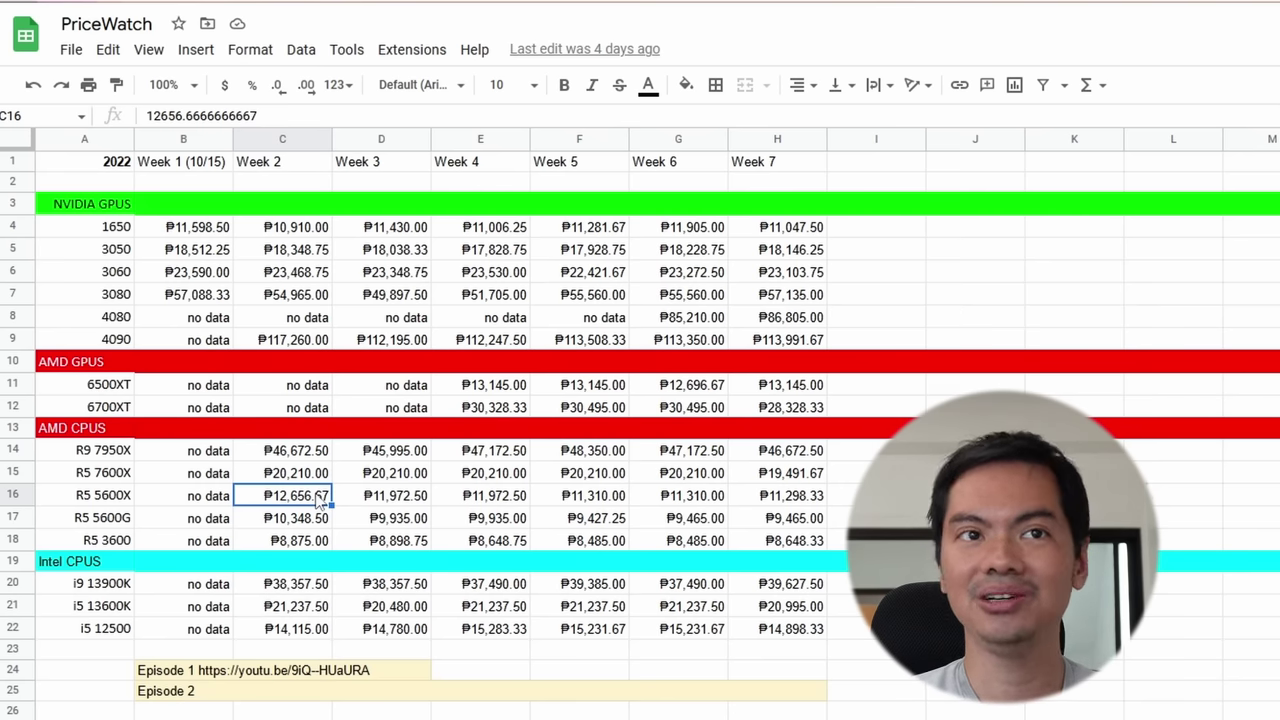
Step: Review the R5 5600G's average prices from Week 2 to Week 7
key(Down)
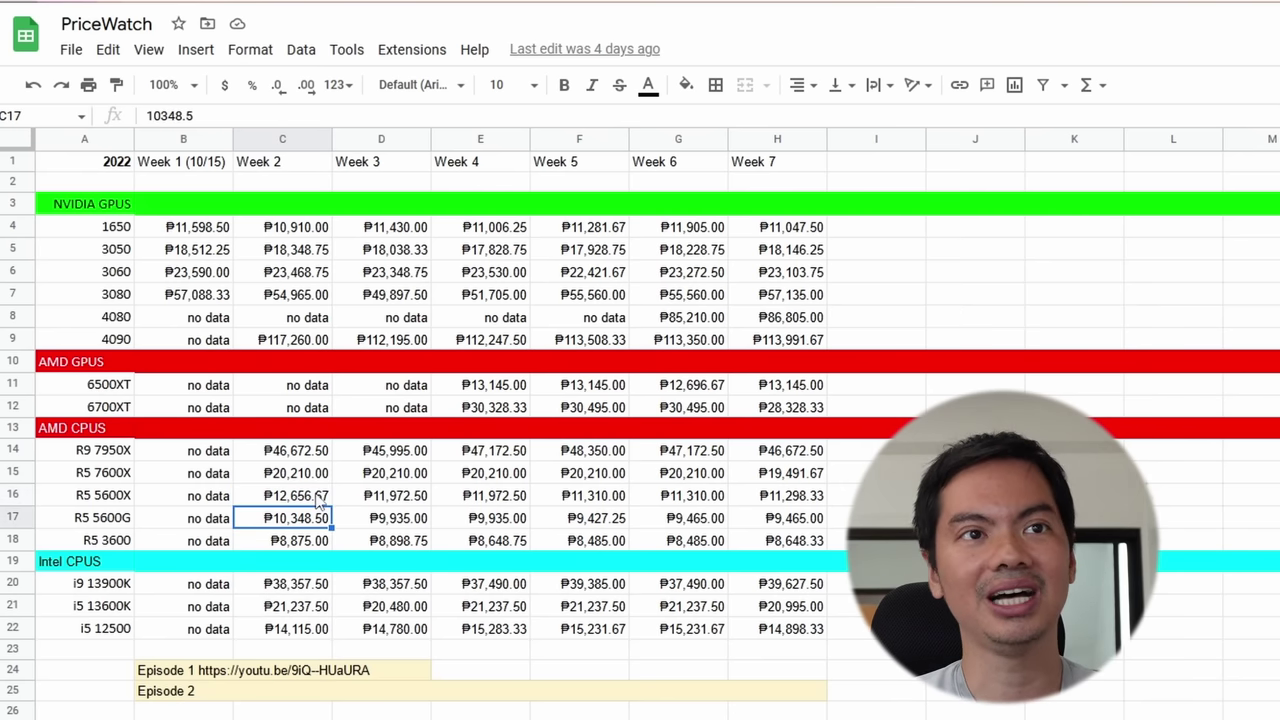
key(Right)
key(Right)
key(Right)
key(Right)
key(Right)
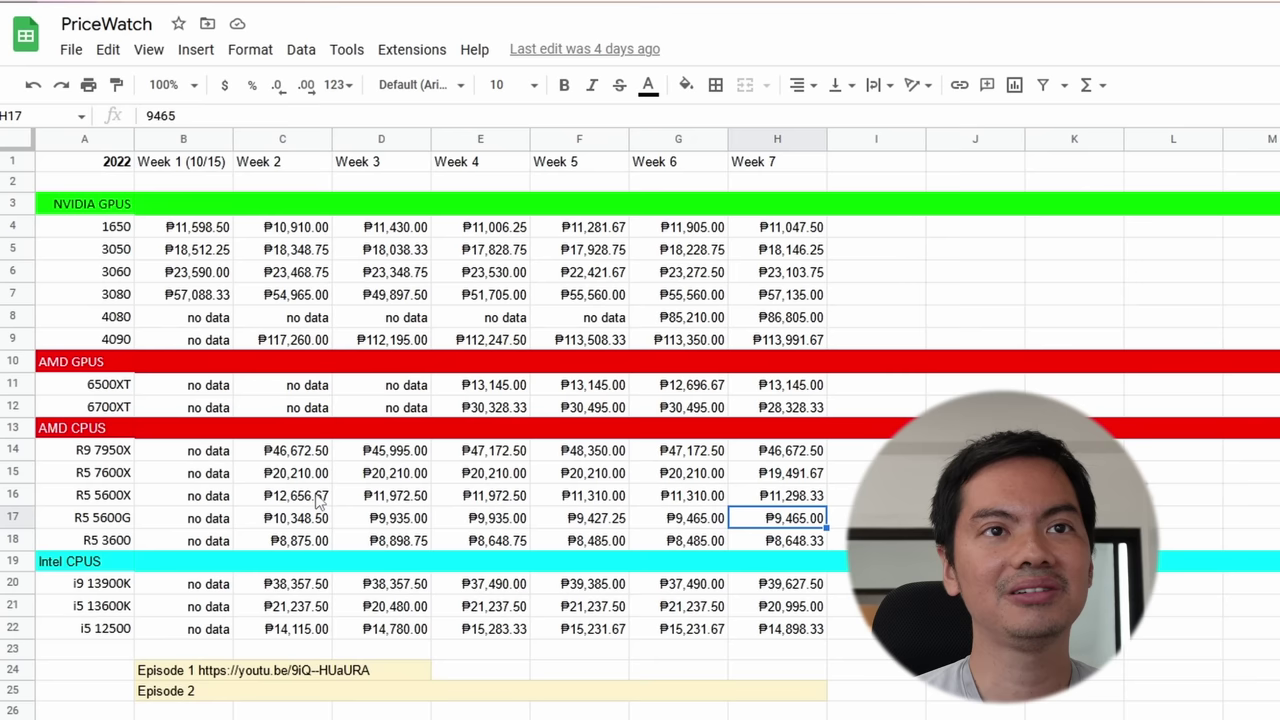
Step: Go back through the R5 5600G's weekly averages and check the R5 3600's Week 2 average
key(Left)
key(Left)
key(Left)
key(Left)
key(Down)
key(Left)
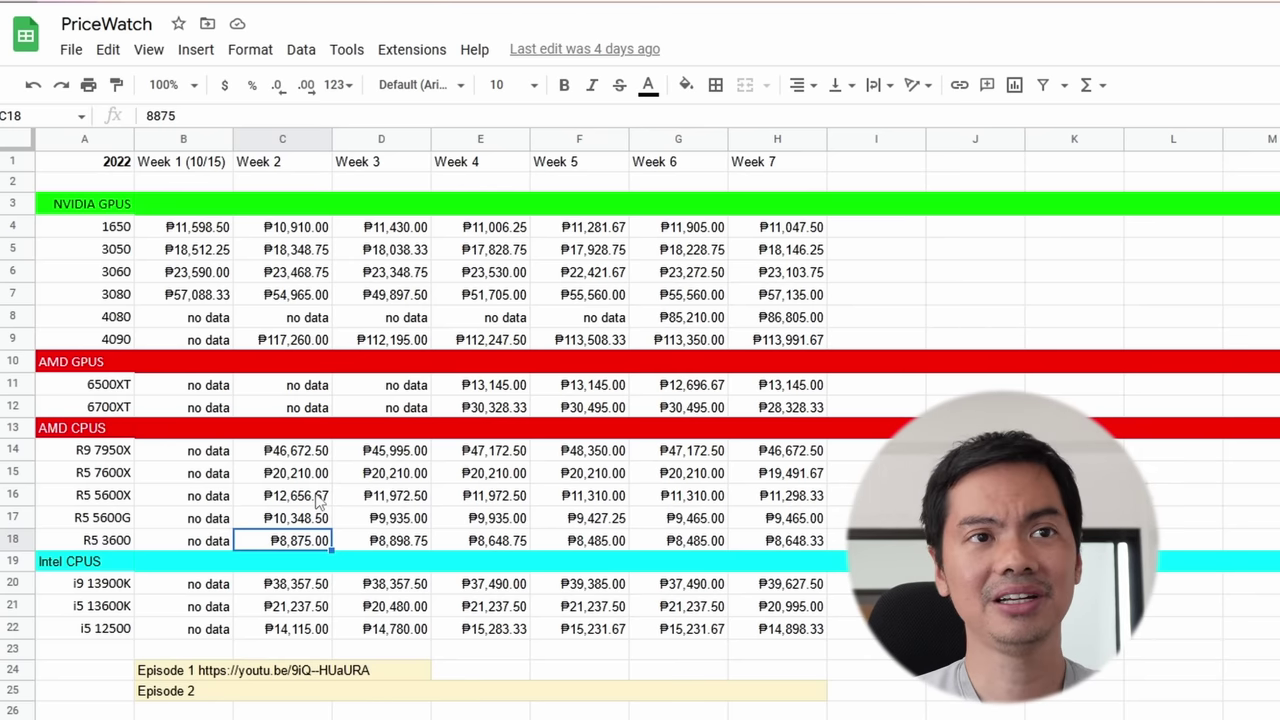
Step: Check the Week 2 averages of the Intel i9 13900K, i5 13600K and i5 12500
key(Down)
key(Down)
key(Down)
key(Down)
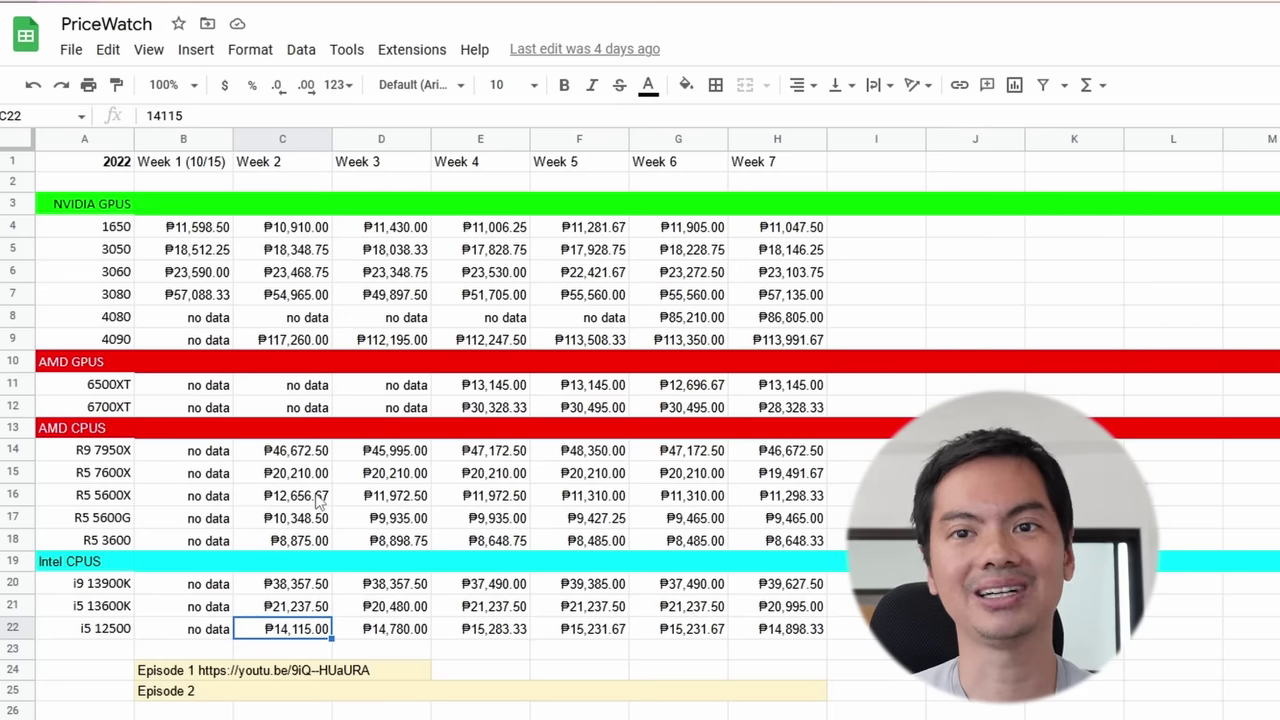
Step: Examine the Episode 1 link and Episode 2 rows beneath the price table to see which weeks each covers
key(Down)
key(Down)
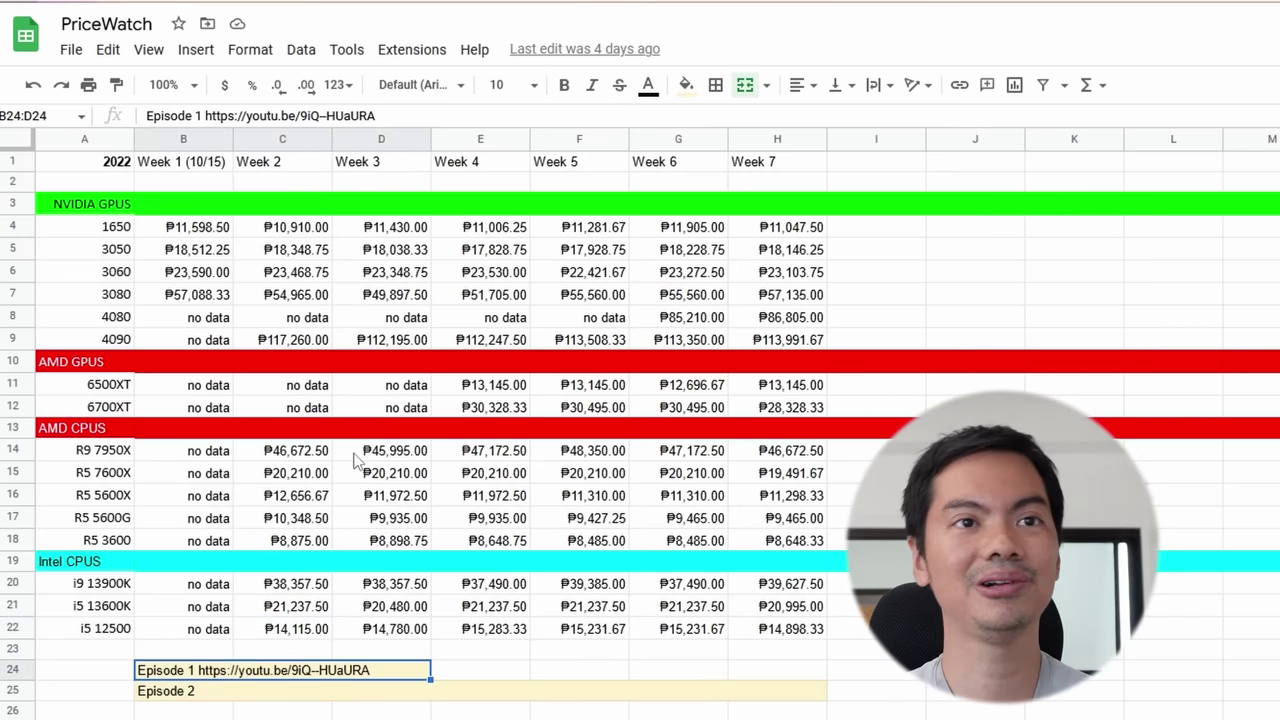
key(Down)
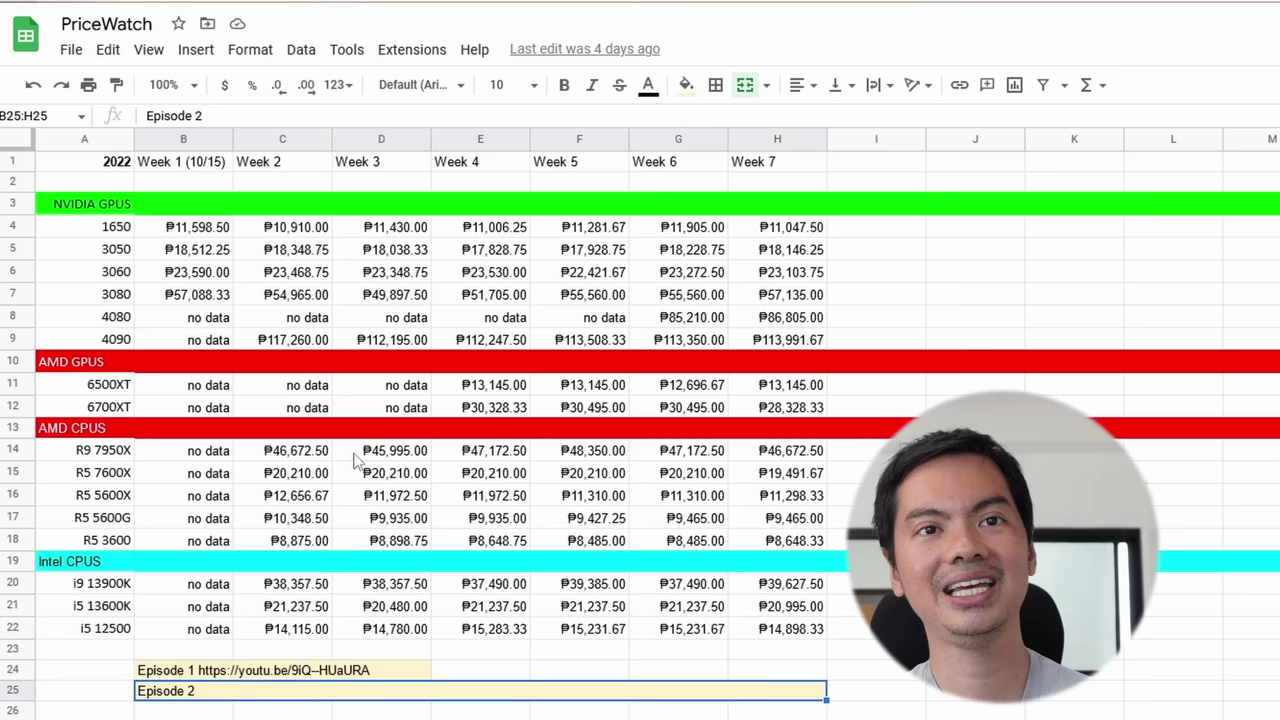
key(Up)
key(Down)
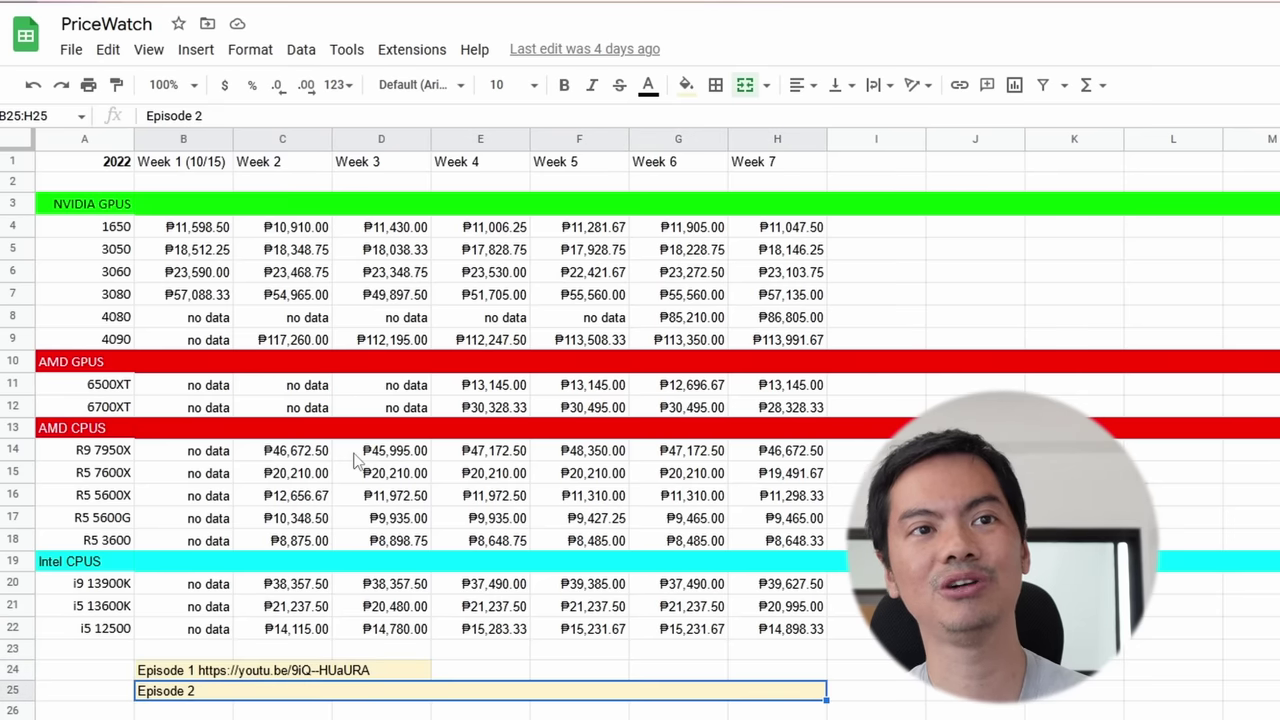
key(Up)
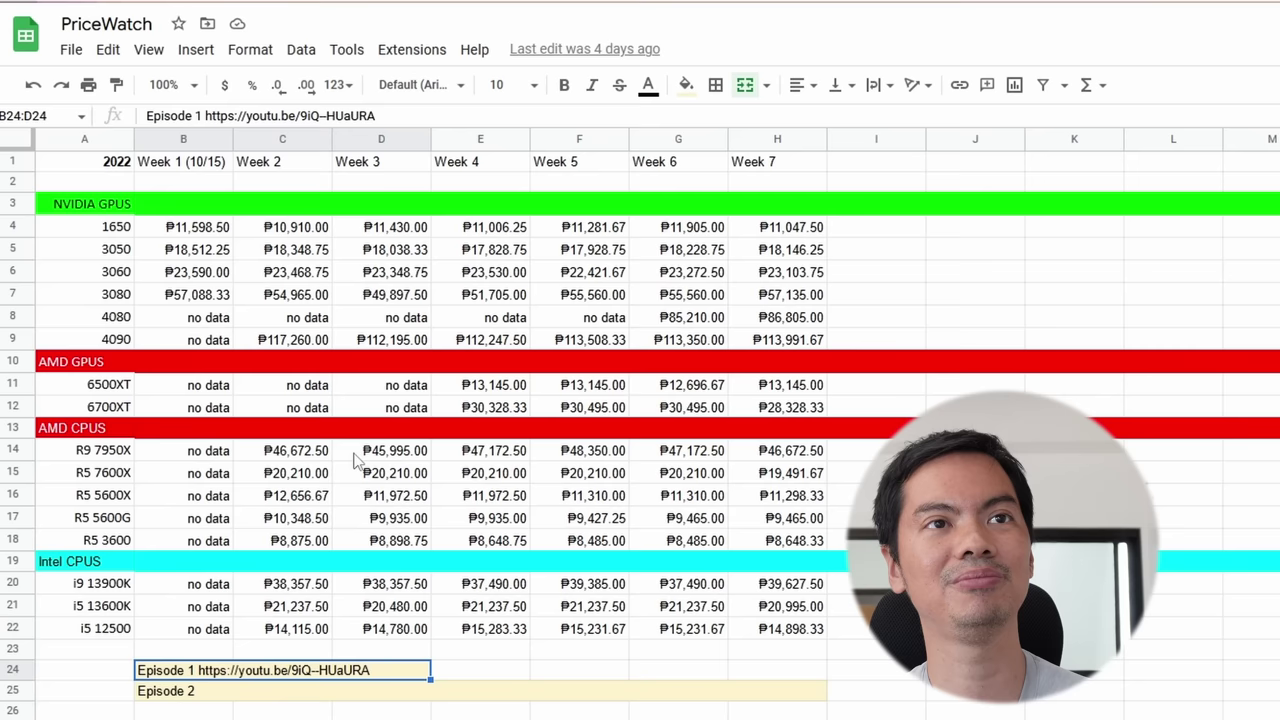
key(Right)
key(Left)
key(Left)
key(Right)
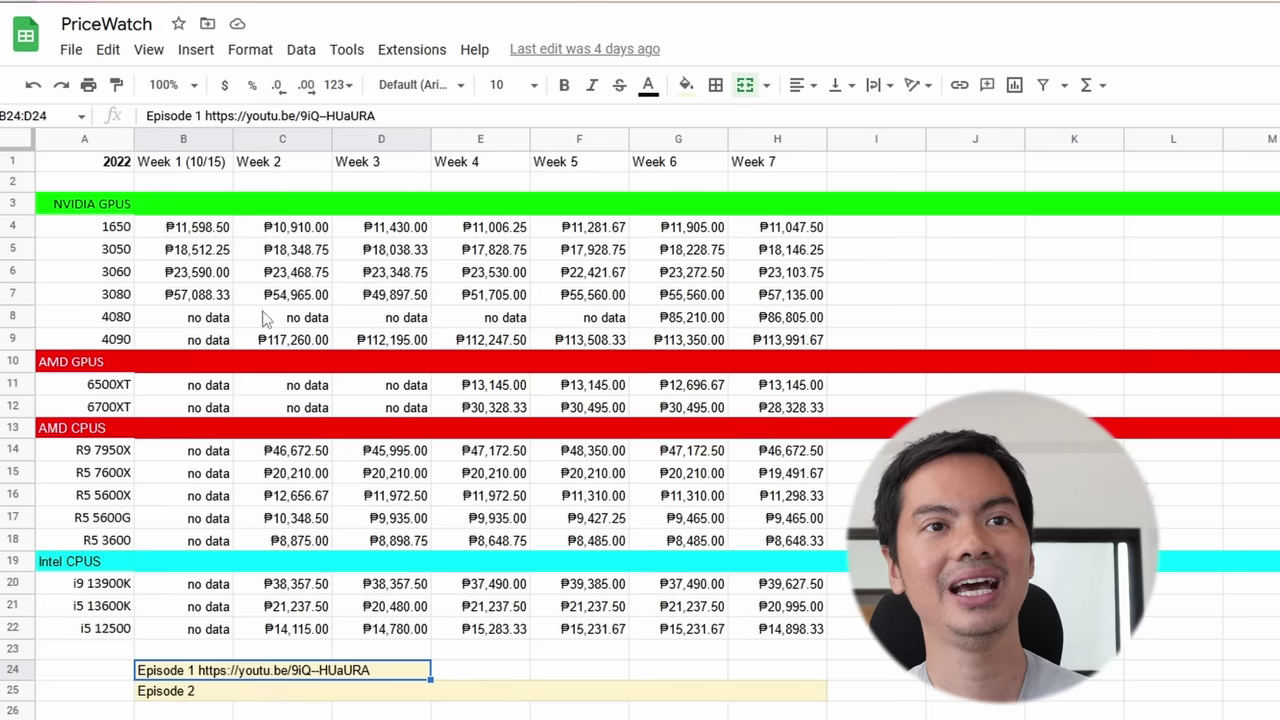
Step: Check the Week 3 and Week 7 headings against the week span of the Episode 2 row
click(381, 163)
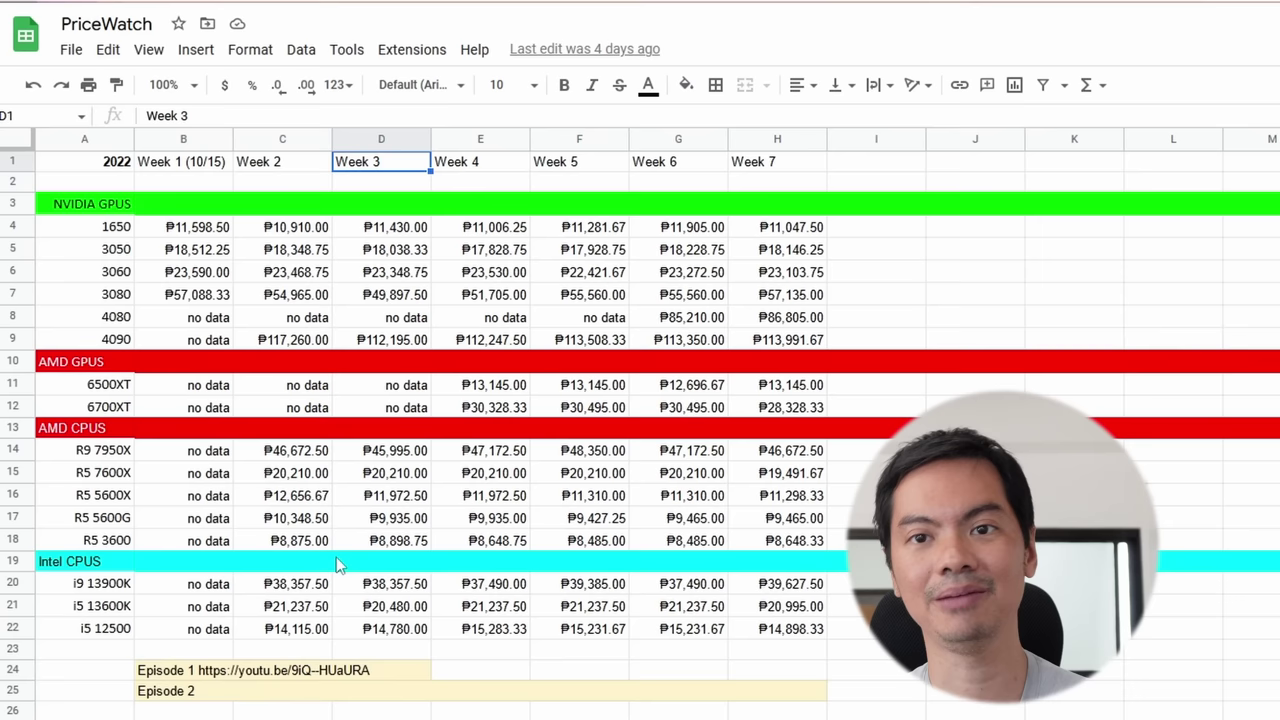
click(292, 694)
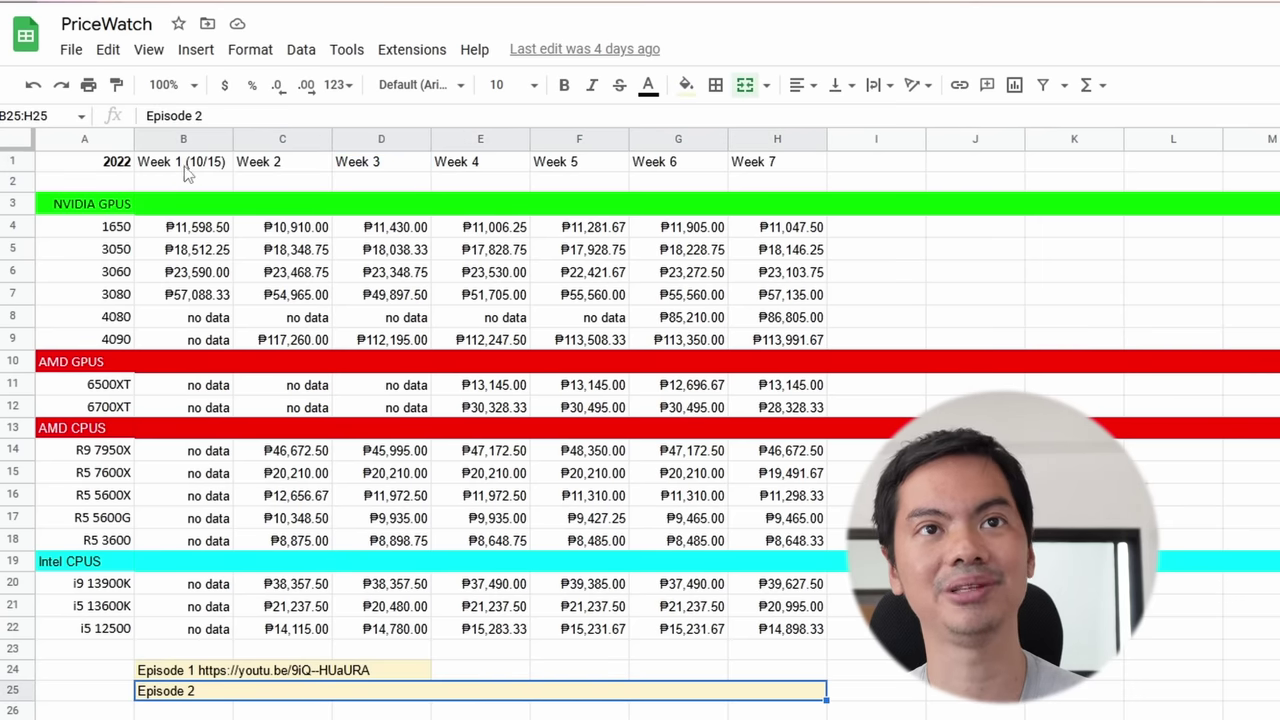
click(785, 170)
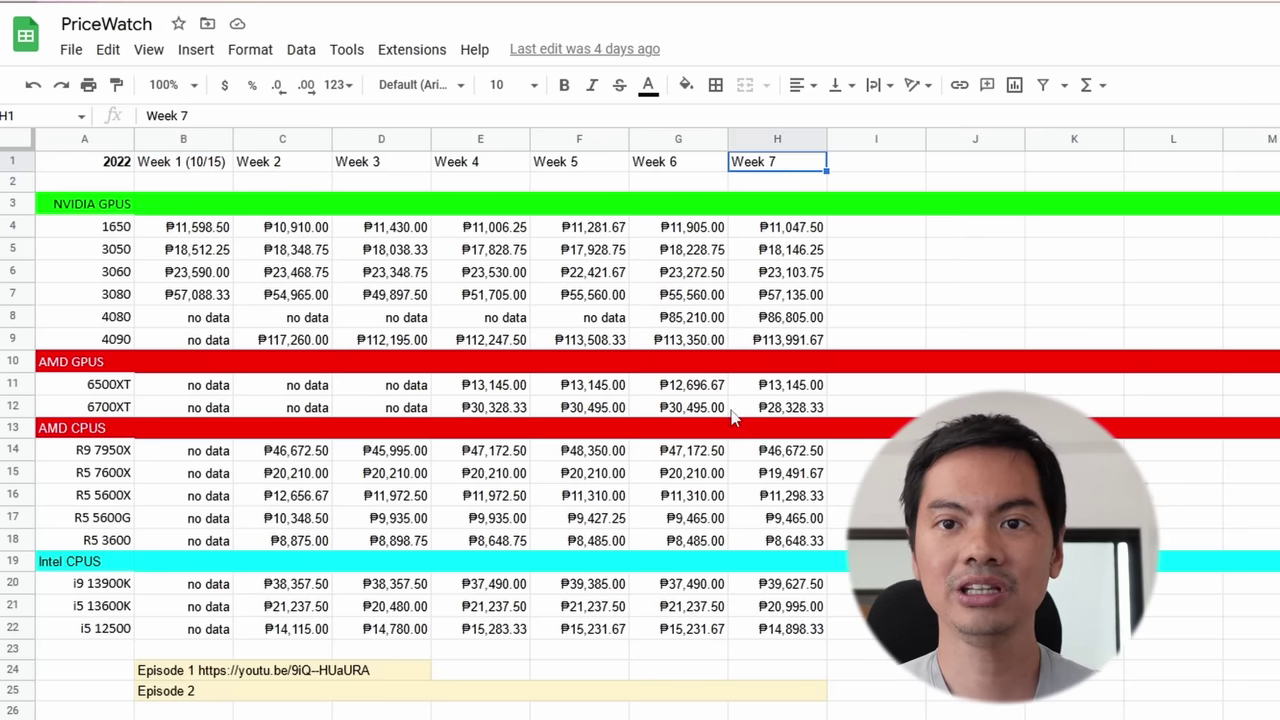
click(742, 692)
click(751, 655)
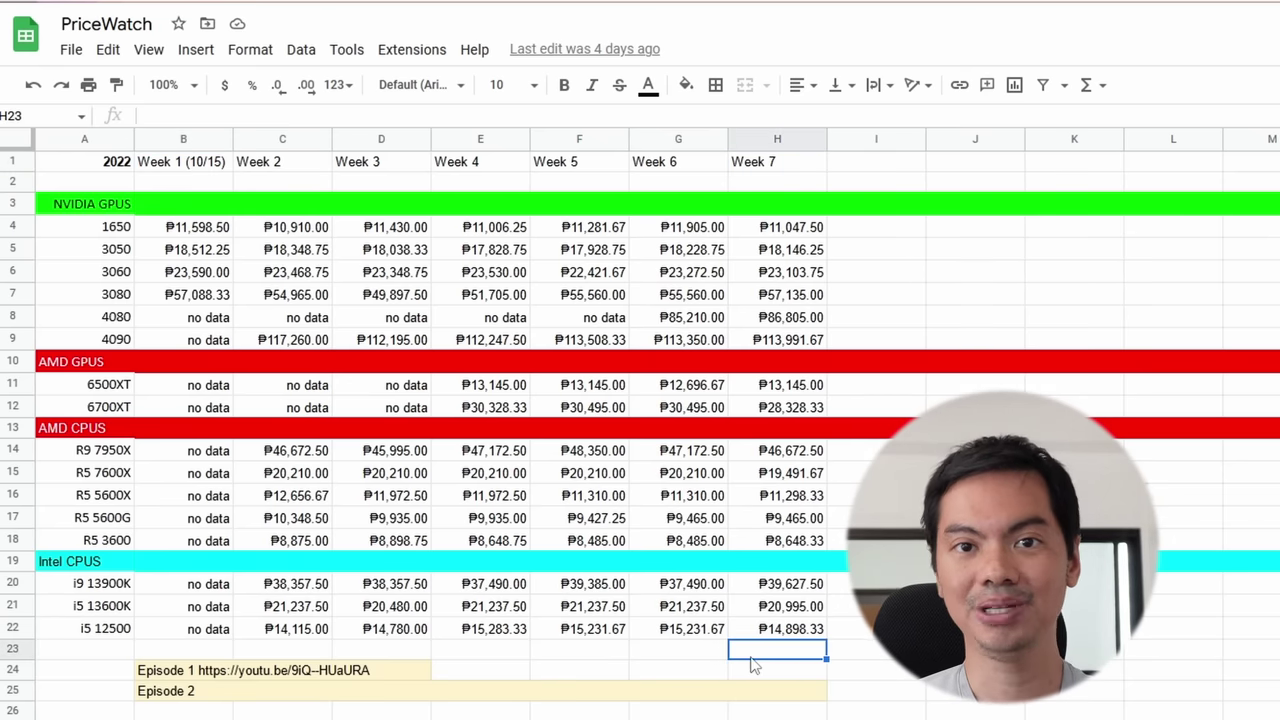